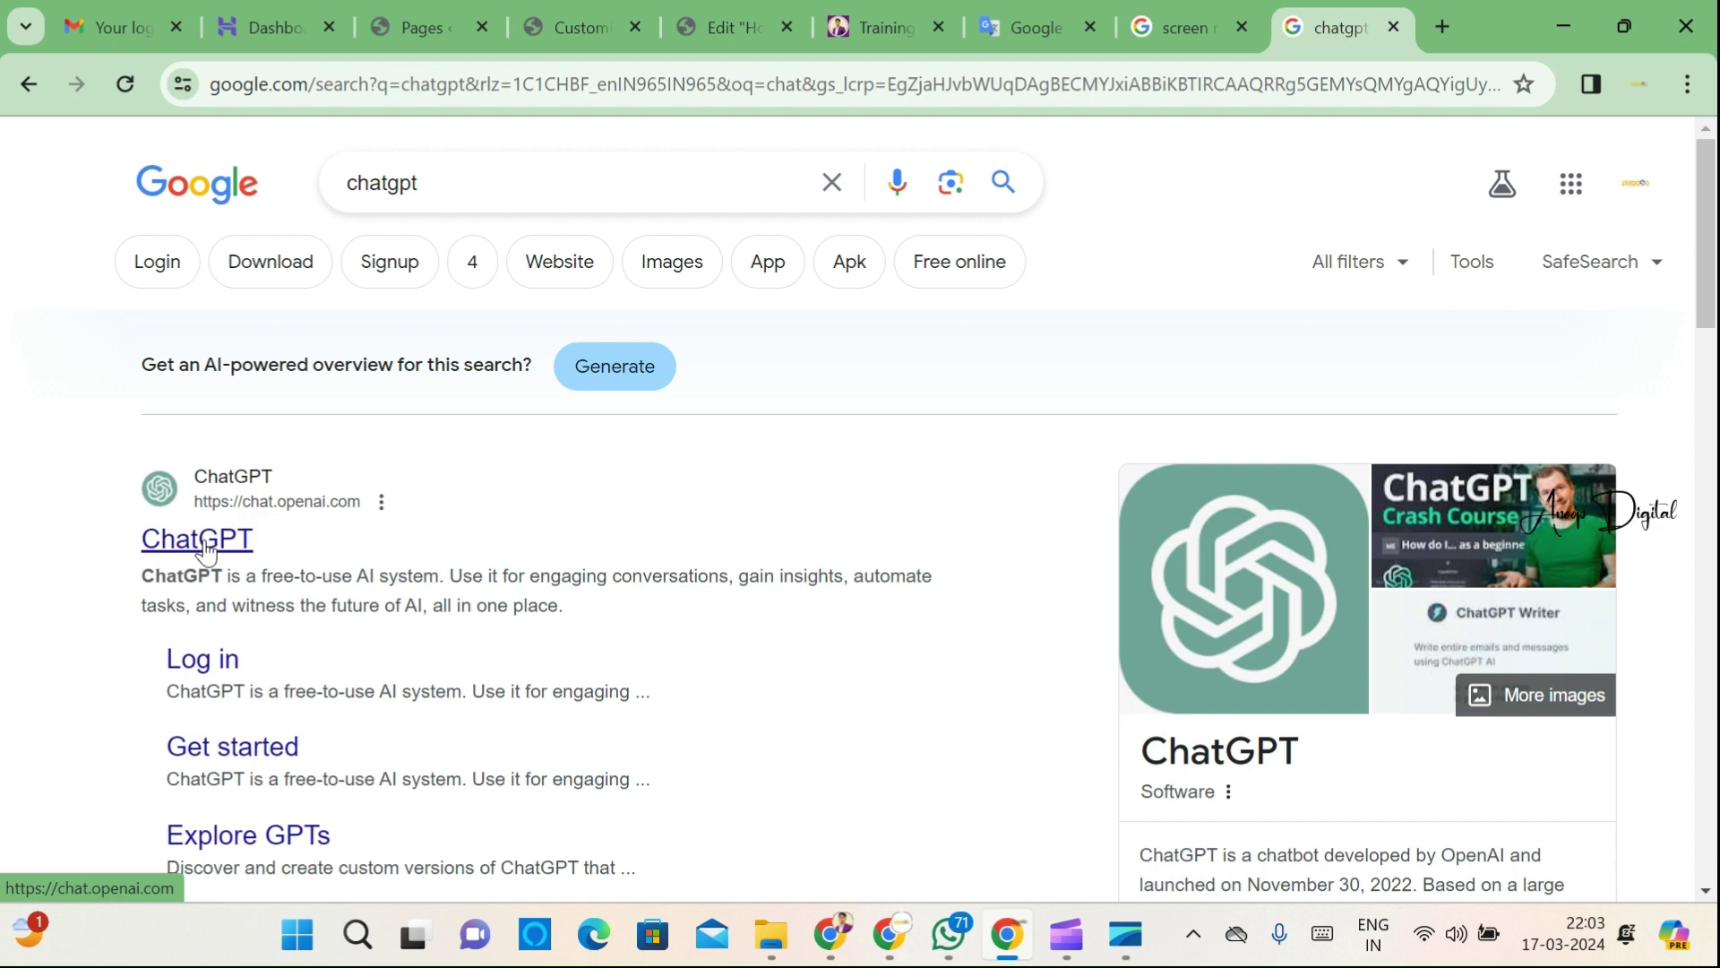
Step: Open the ChatGPT site from the search results, and search Google for "open ai" in a new tab
click(204, 543)
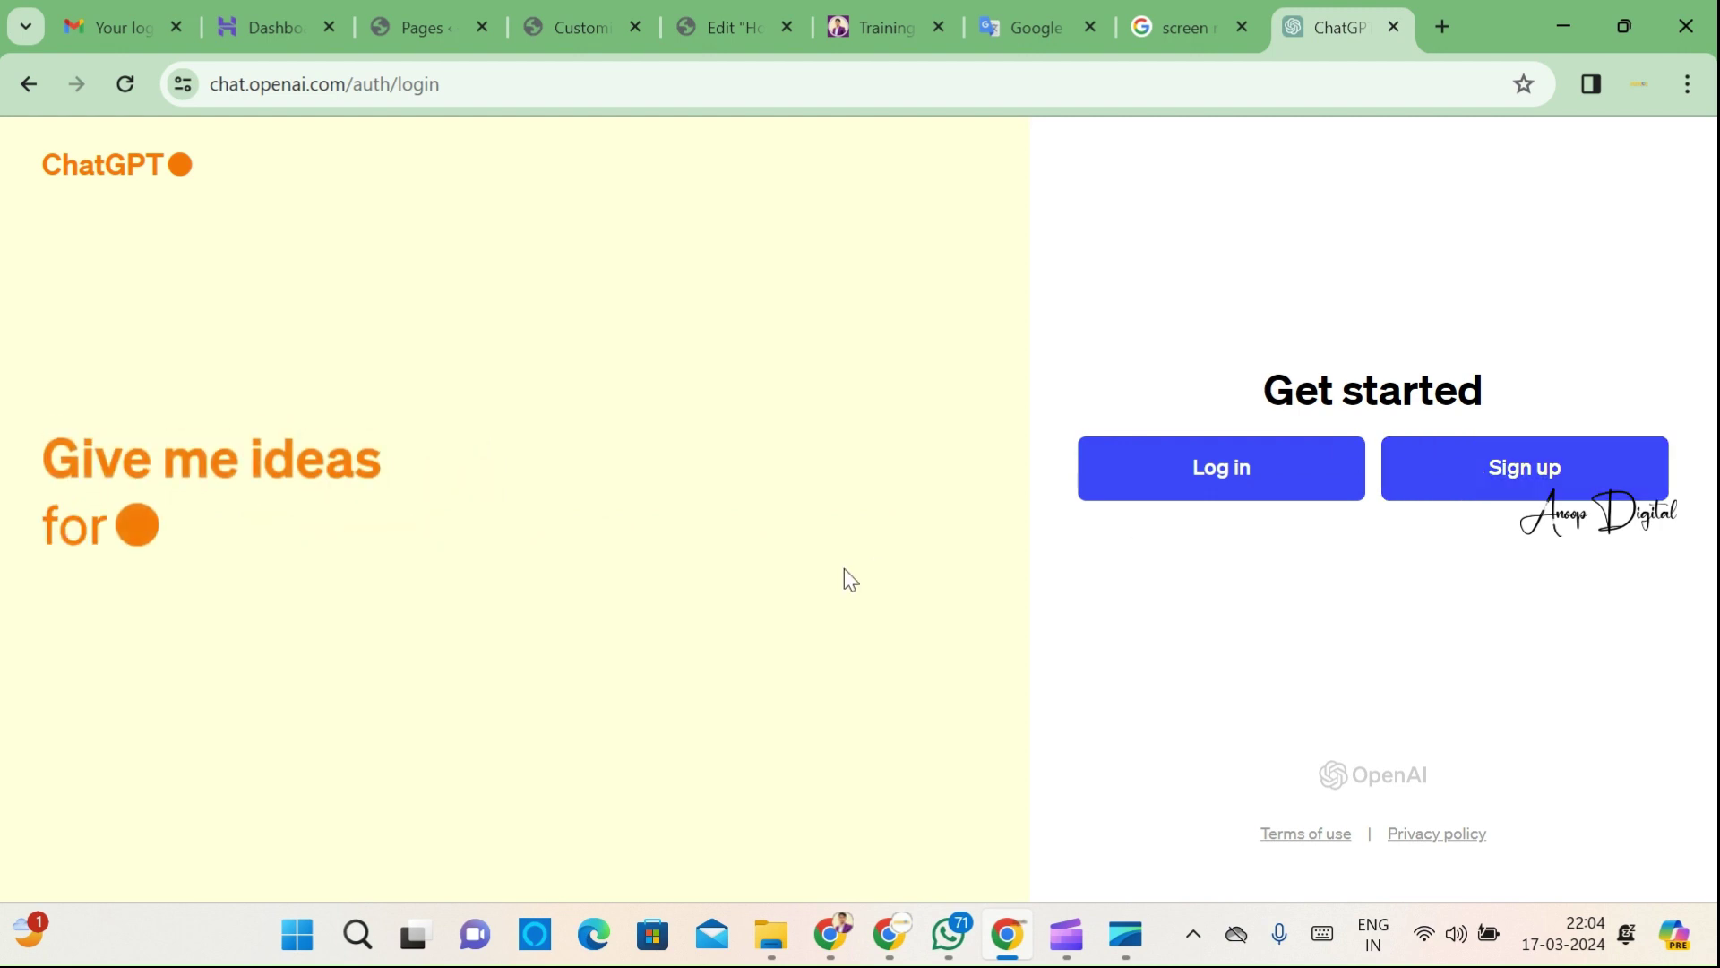
click(1434, 20)
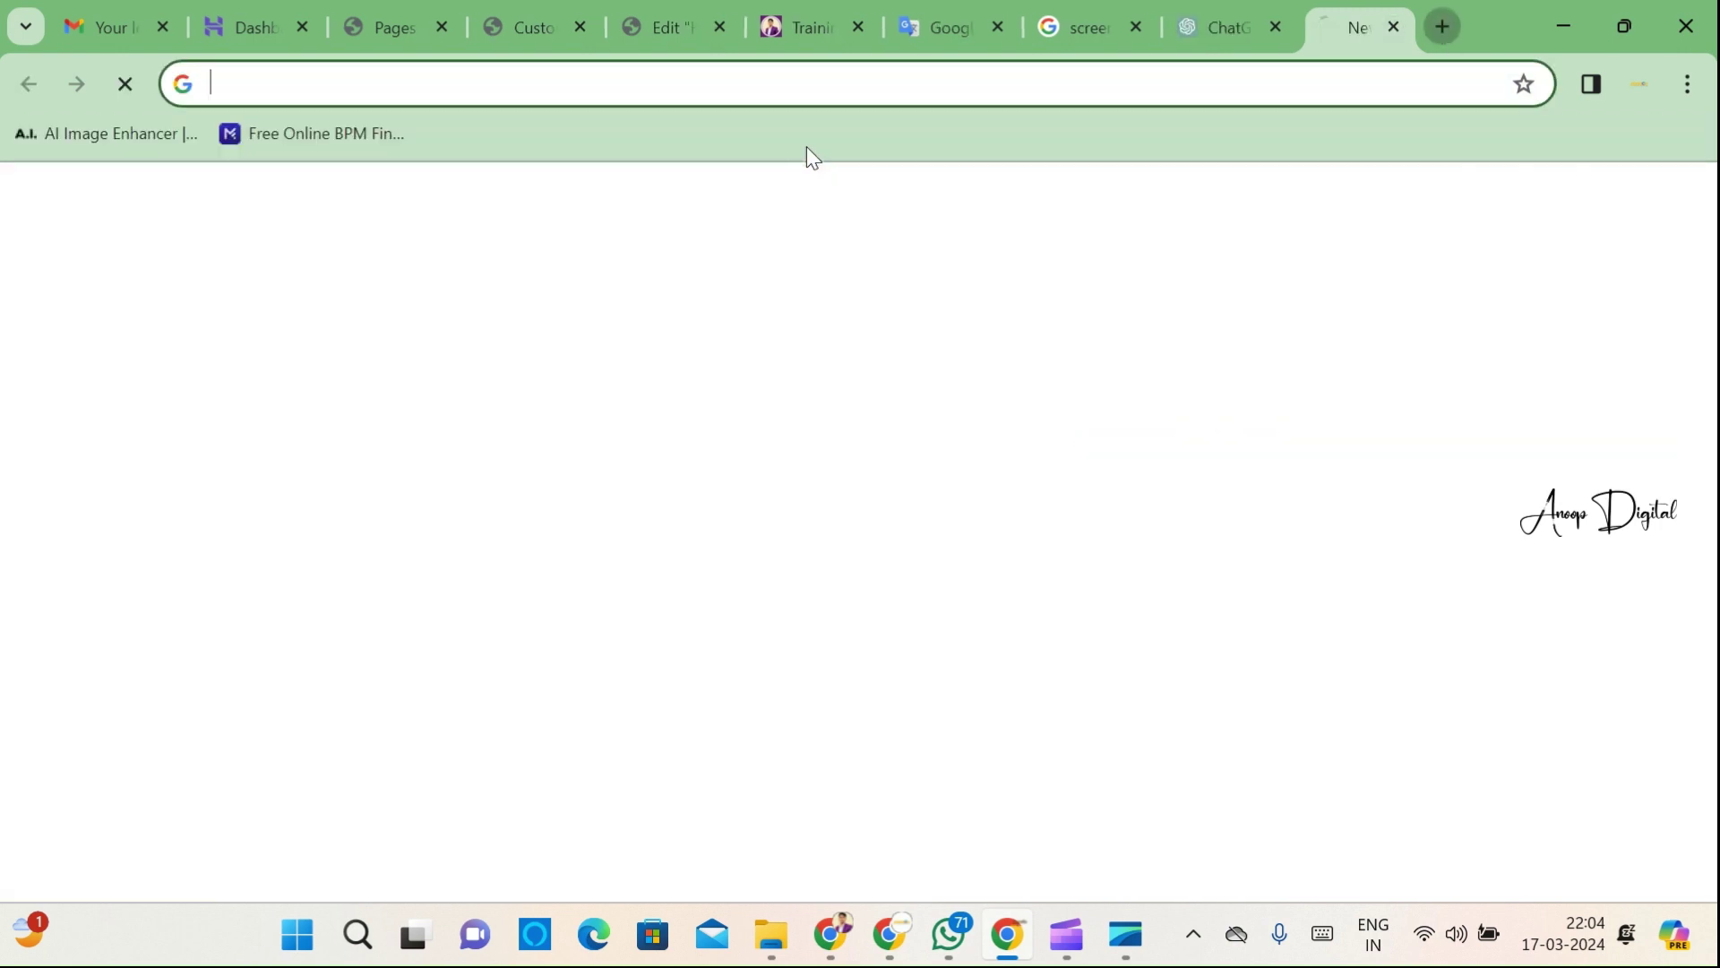
click(794, 82)
text(open a)
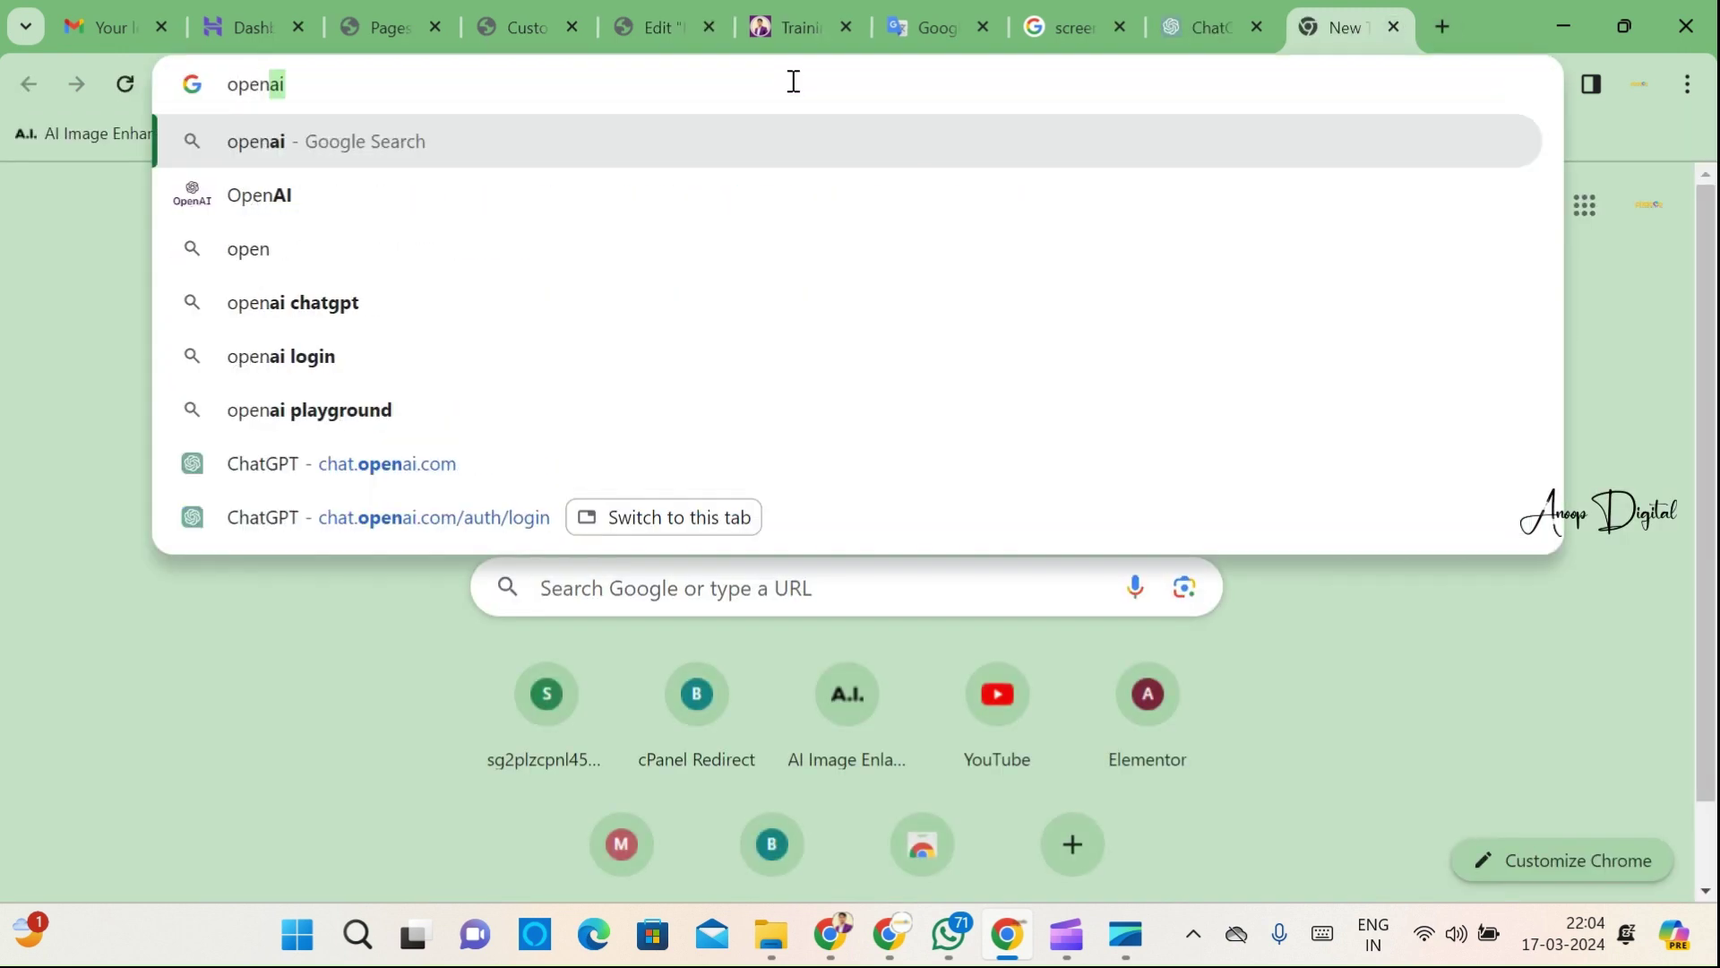
text(i)
key(Return)
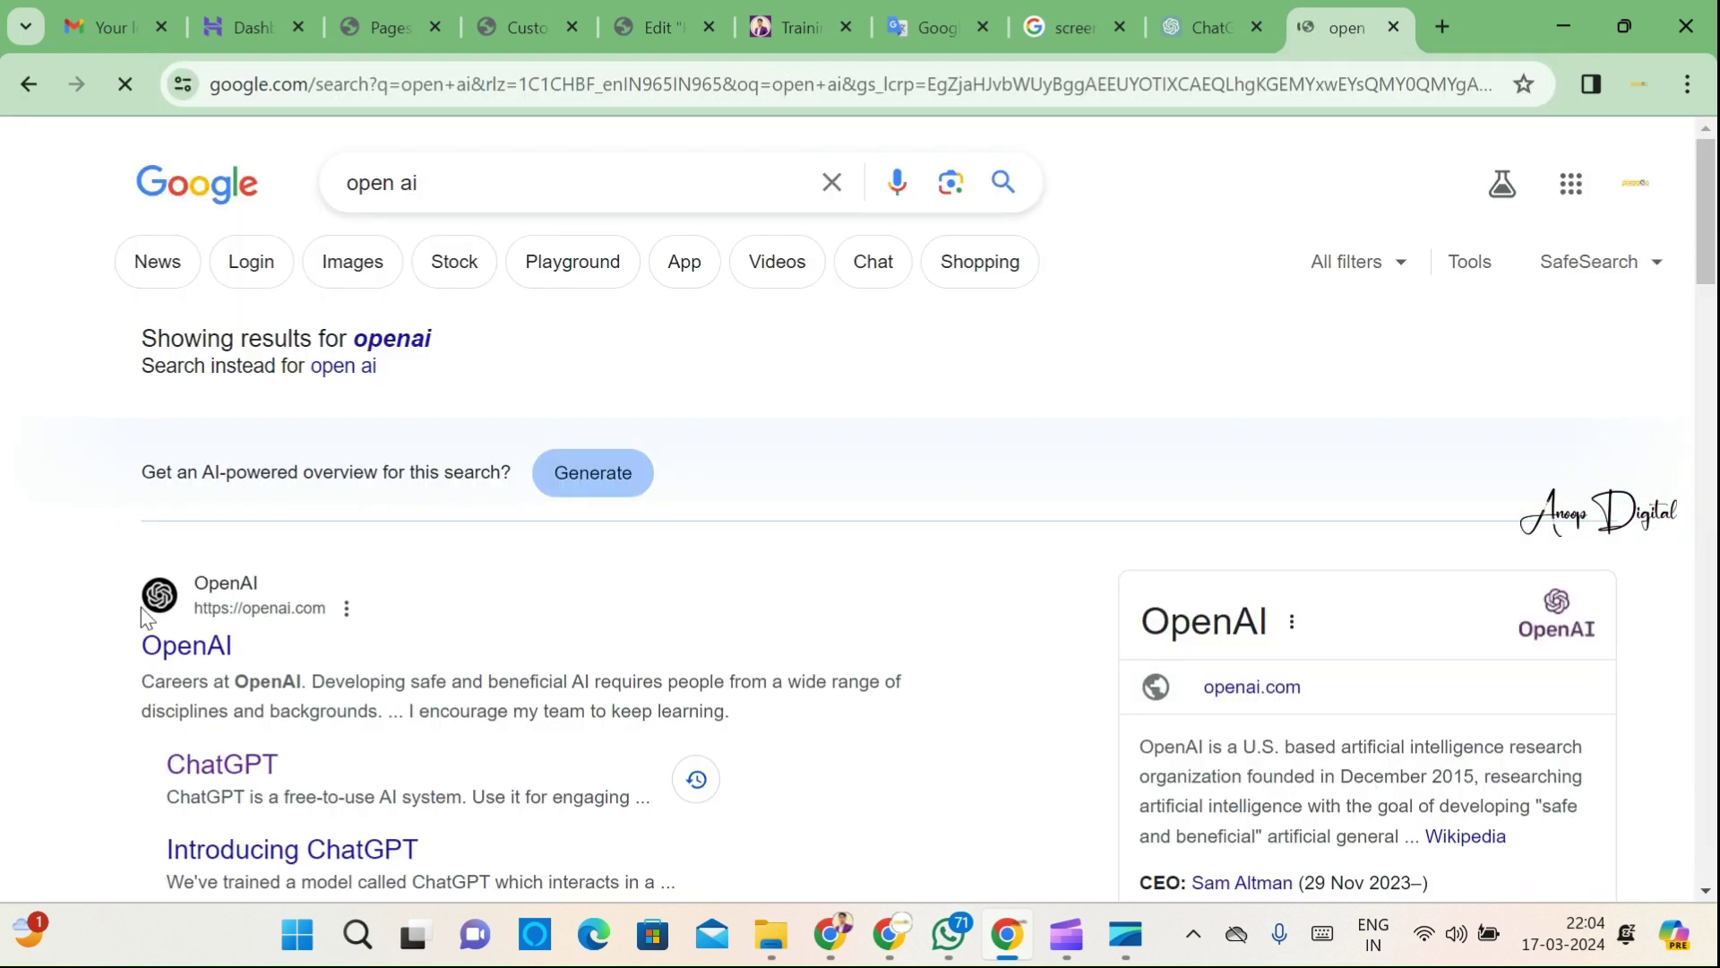
Step: Open the OpenAI website from the search results and look over its home page
click(186, 645)
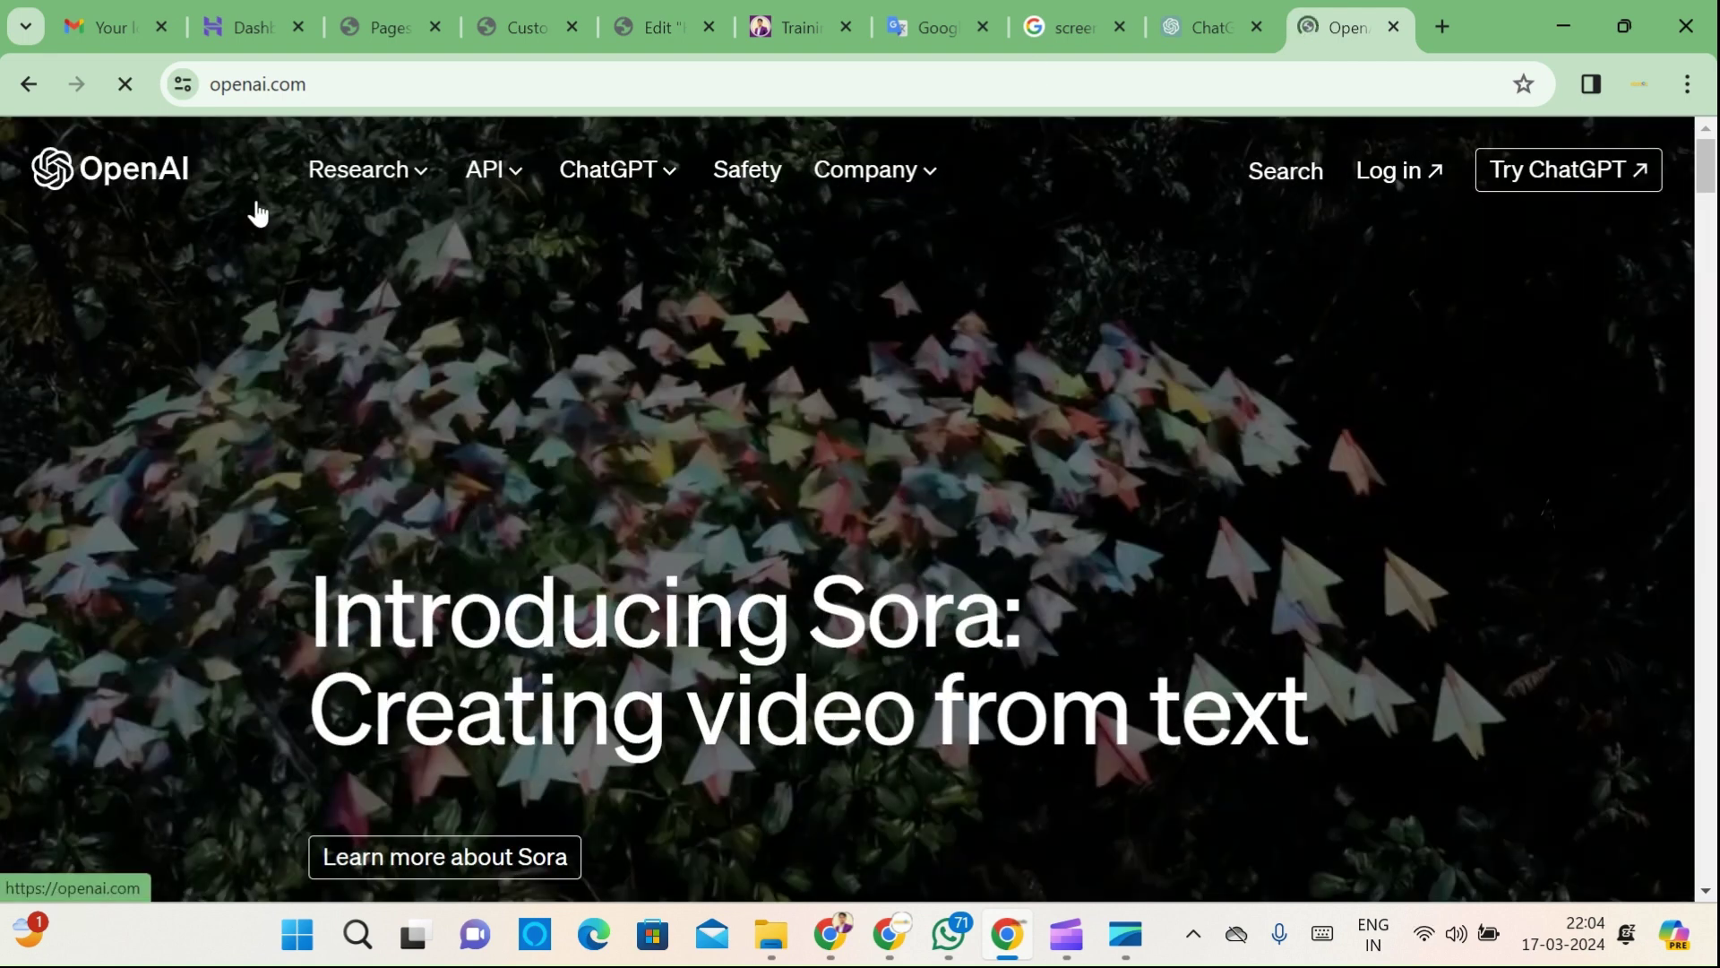
scroll(1168, 537, down, 8)
scroll(933, 577, down, 20)
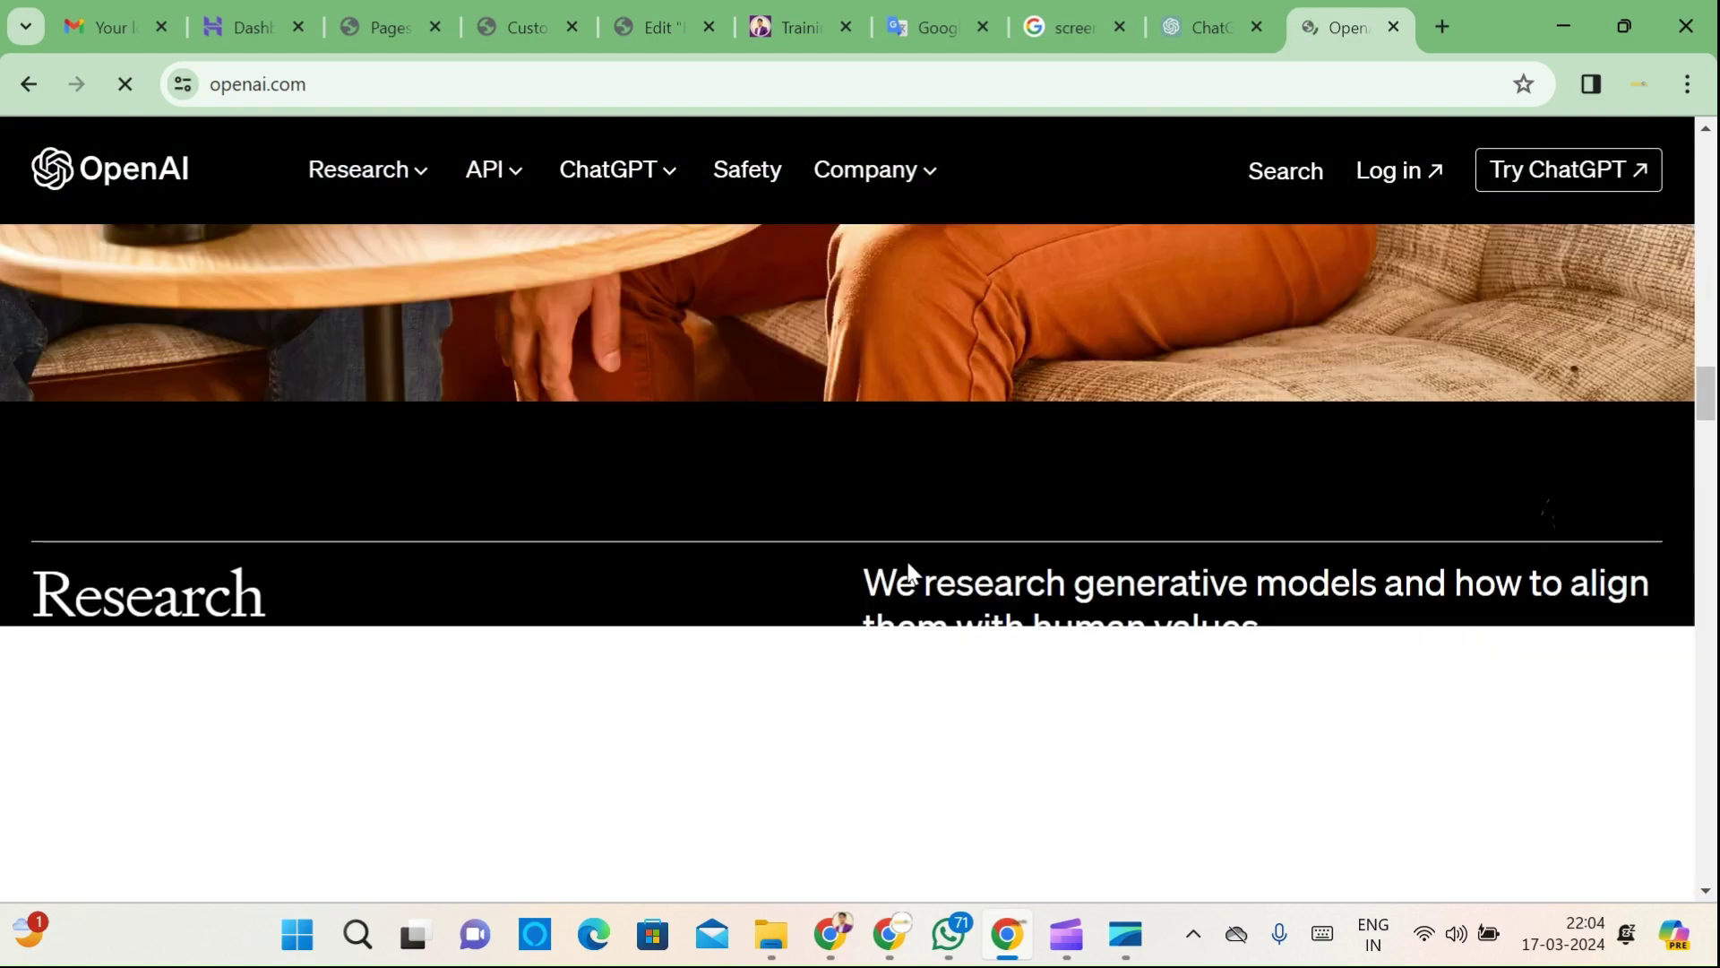
scroll(906, 564, up, 20)
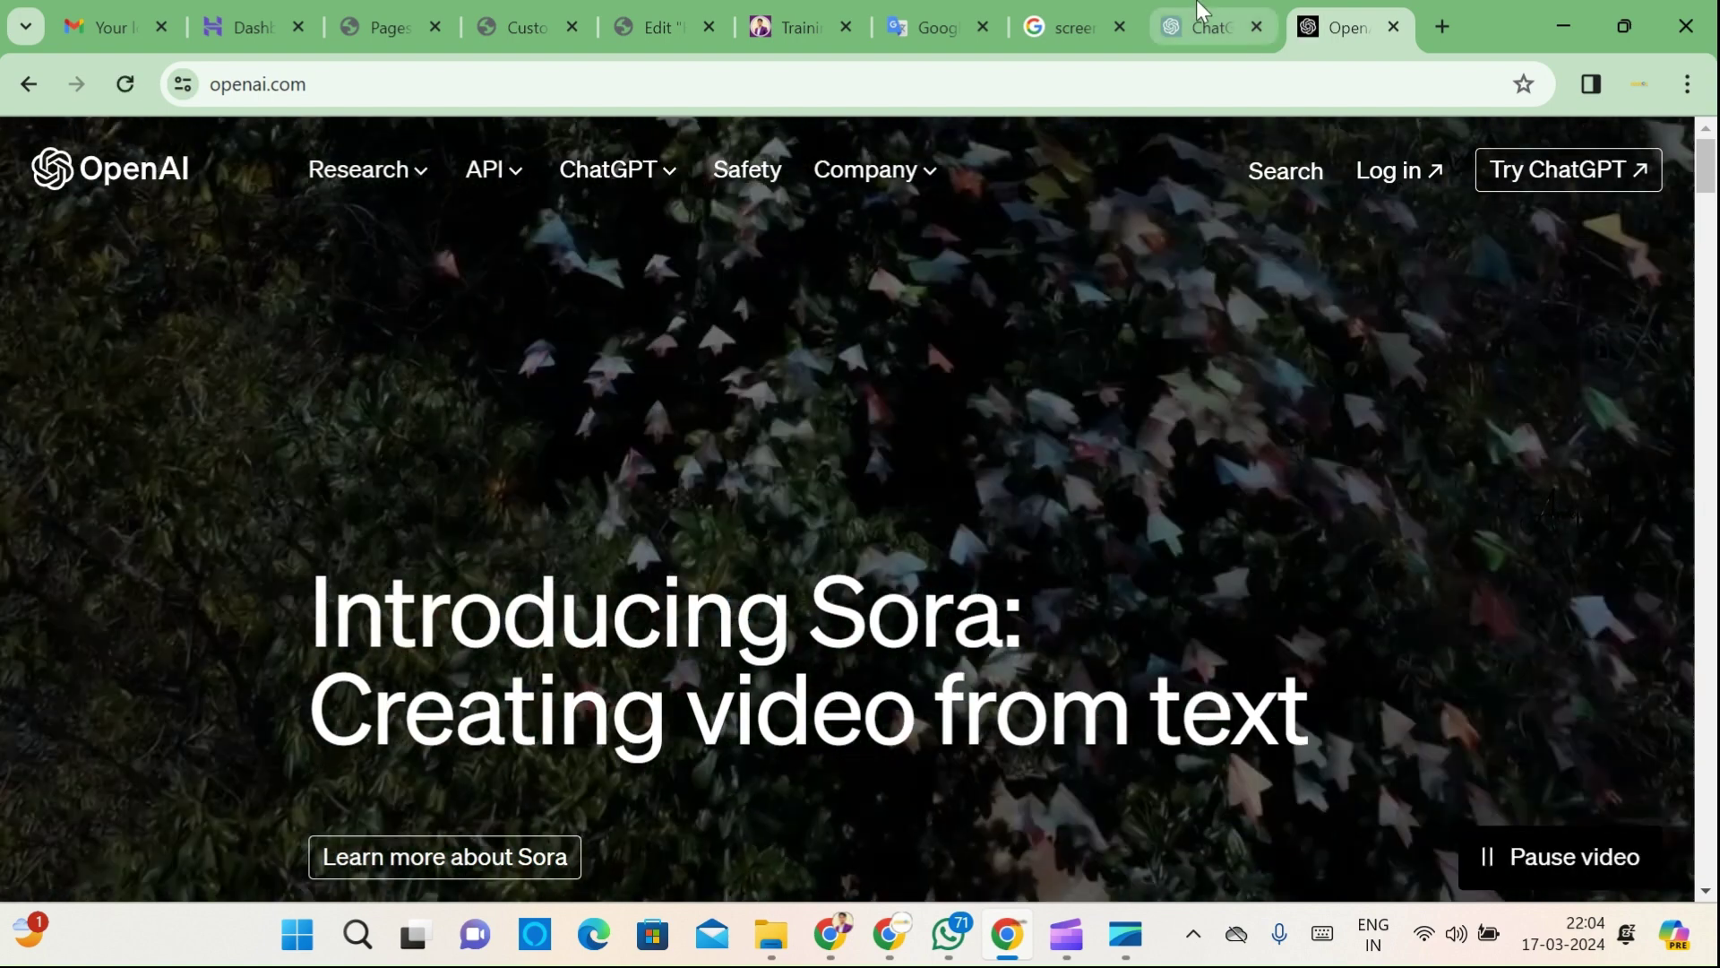
Step: Return to the ChatGPT login page and open account sign-up to view the available registration options
click(1200, 25)
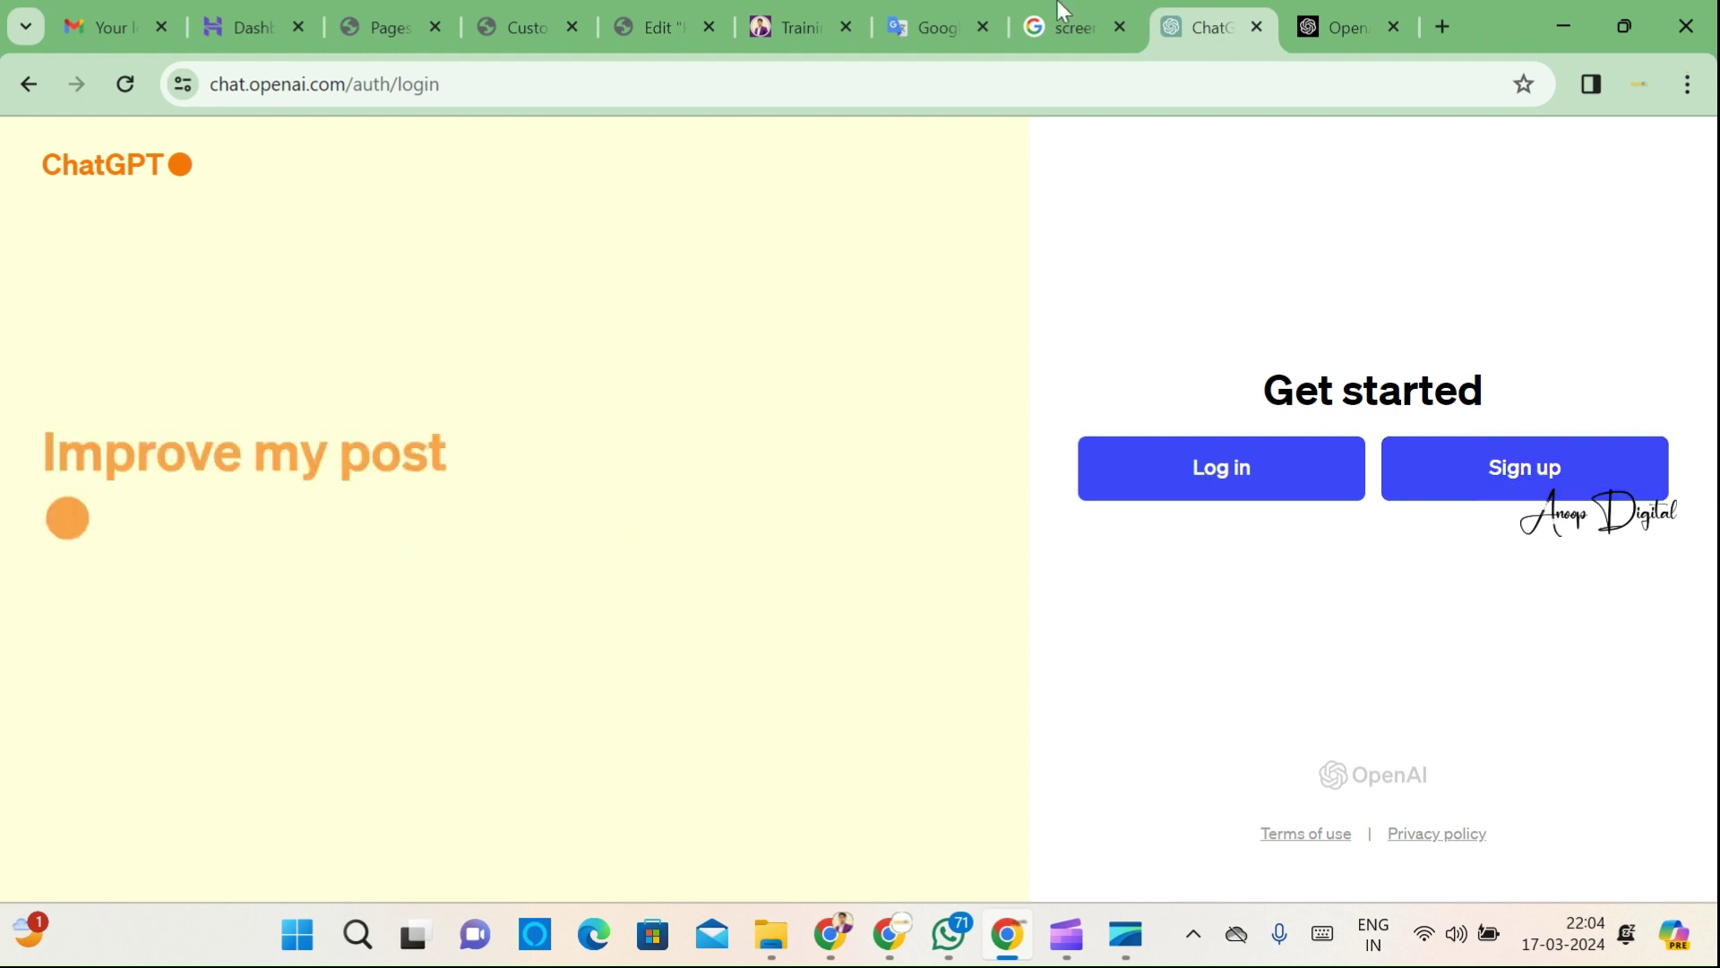
click(1429, 475)
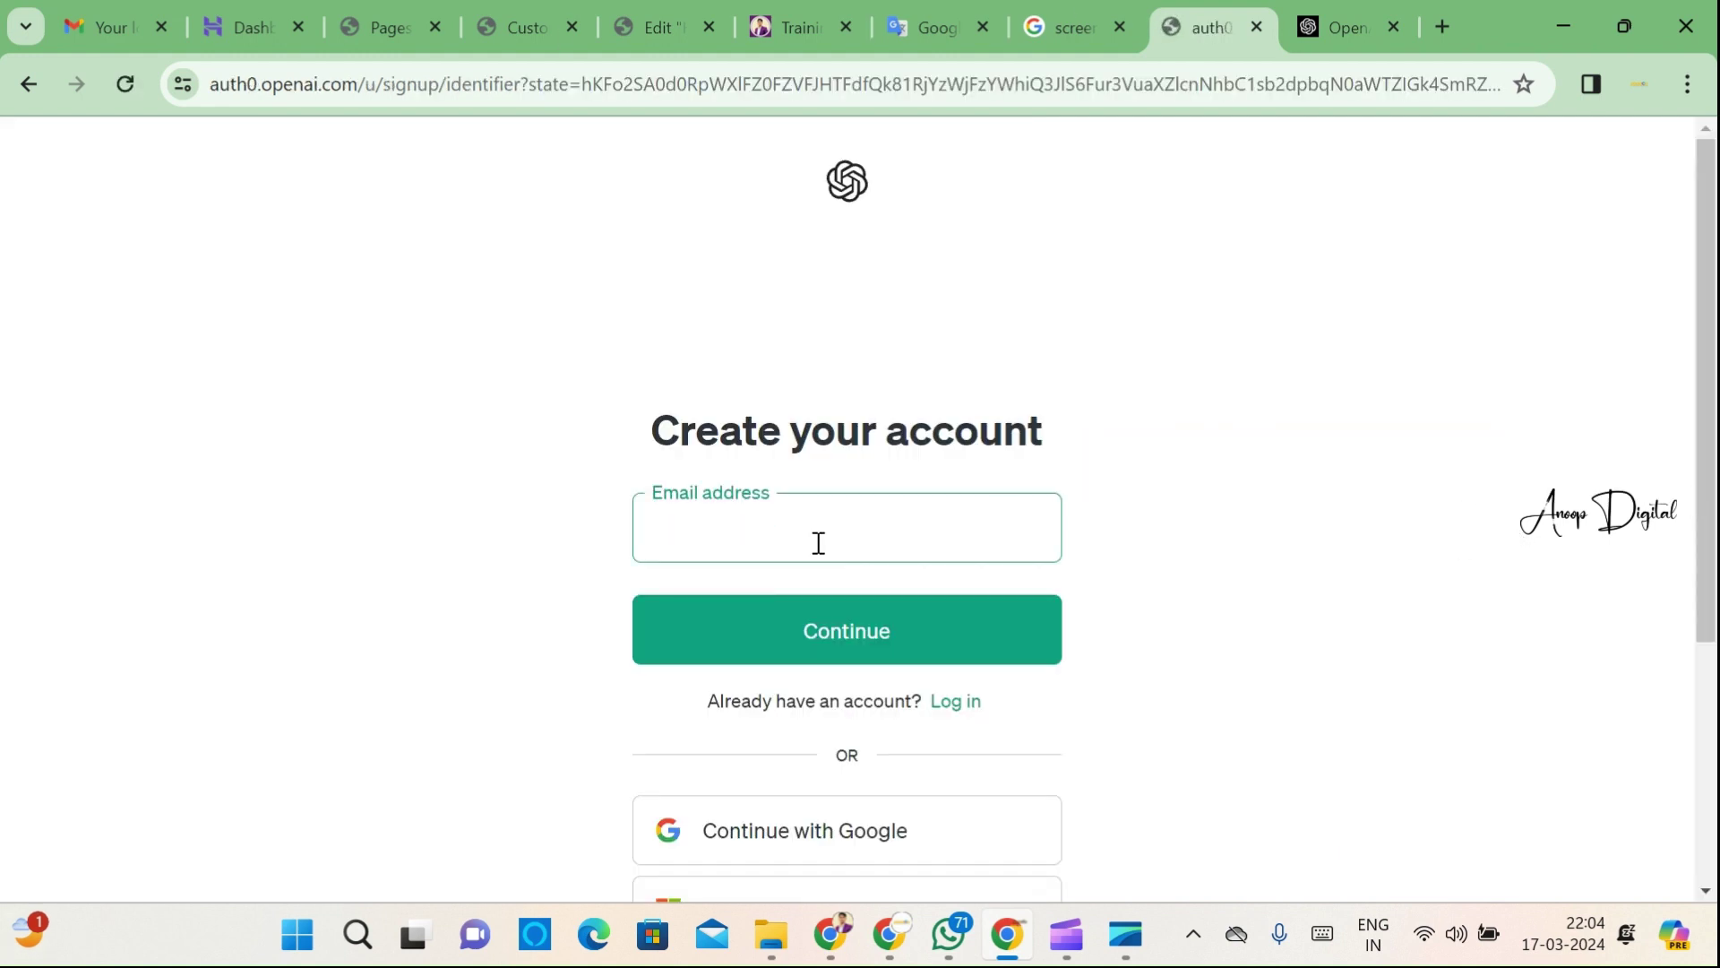
scroll(823, 534, down, 1)
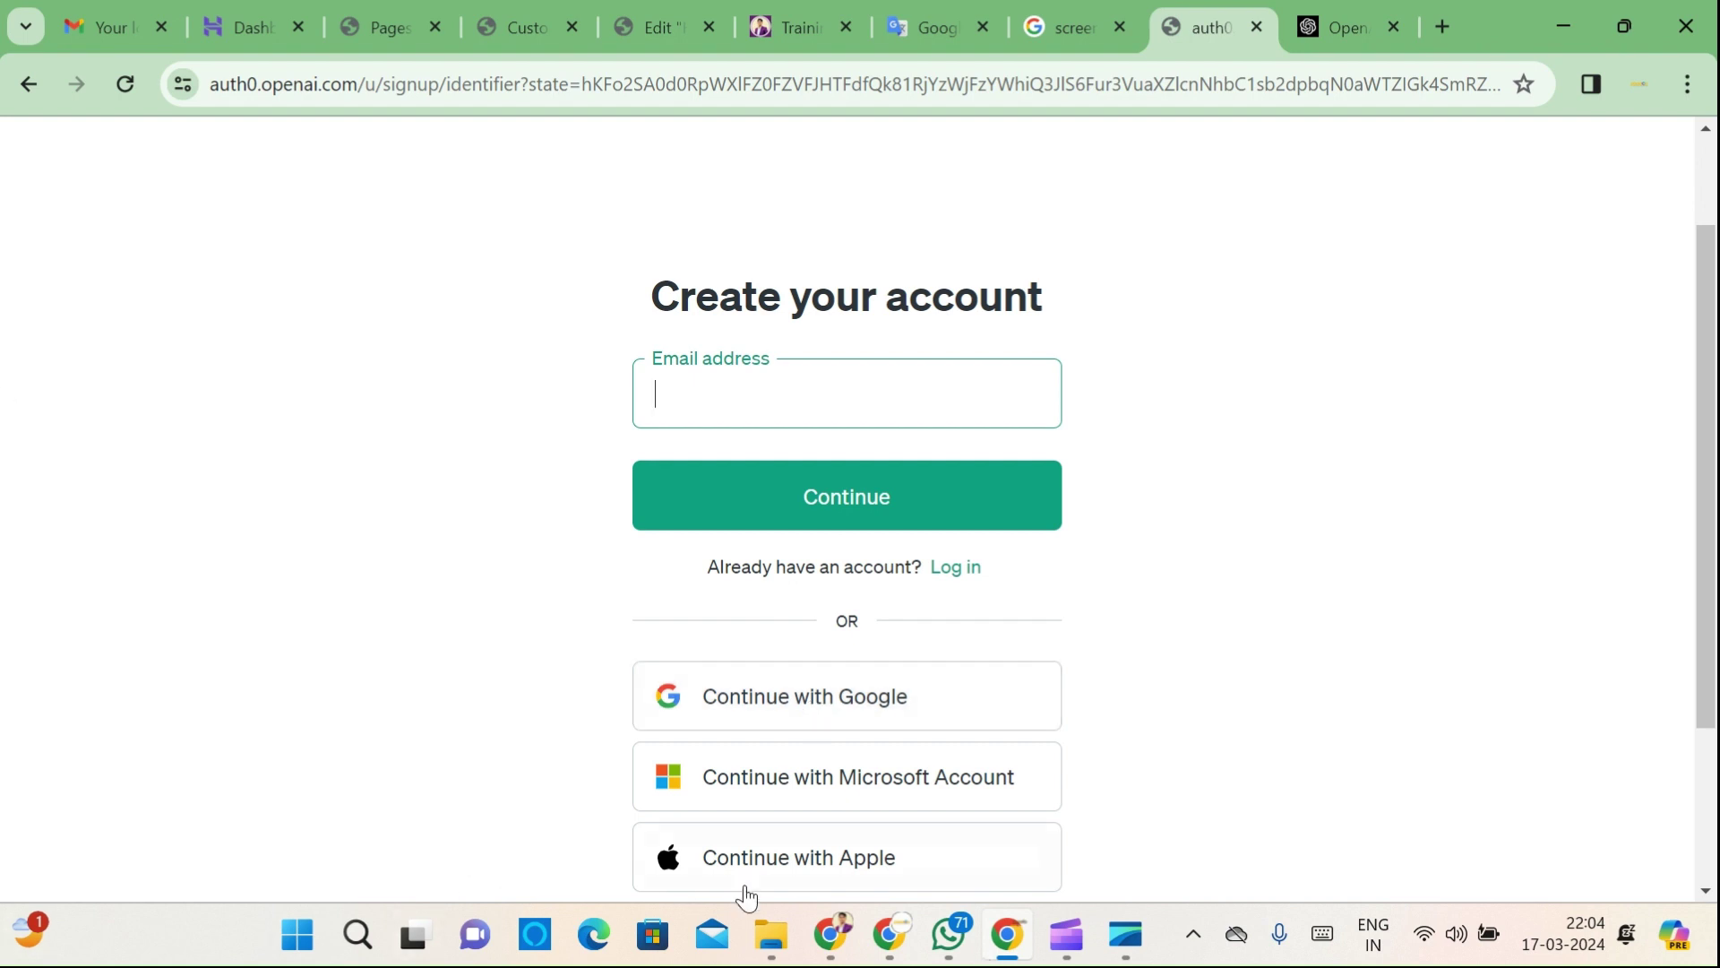
Step: Switch to the Chrome window already logged in to ChatGPT, start a new chat and ask "what is digital marketing?"
click(828, 951)
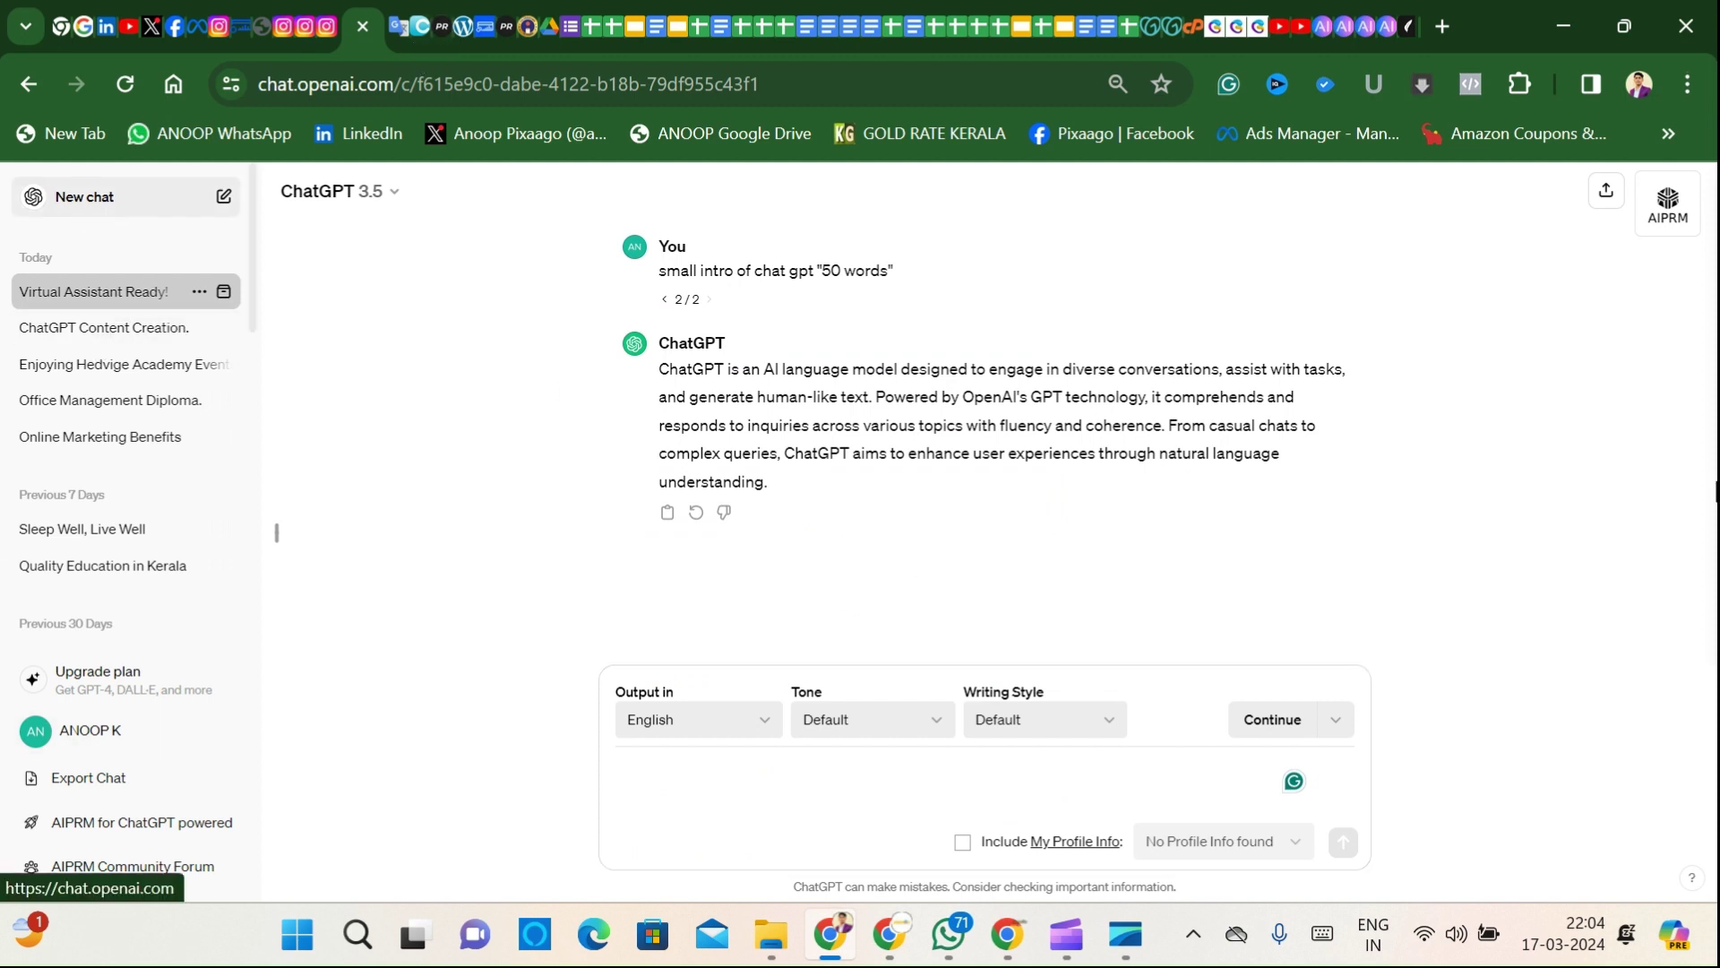
click(85, 196)
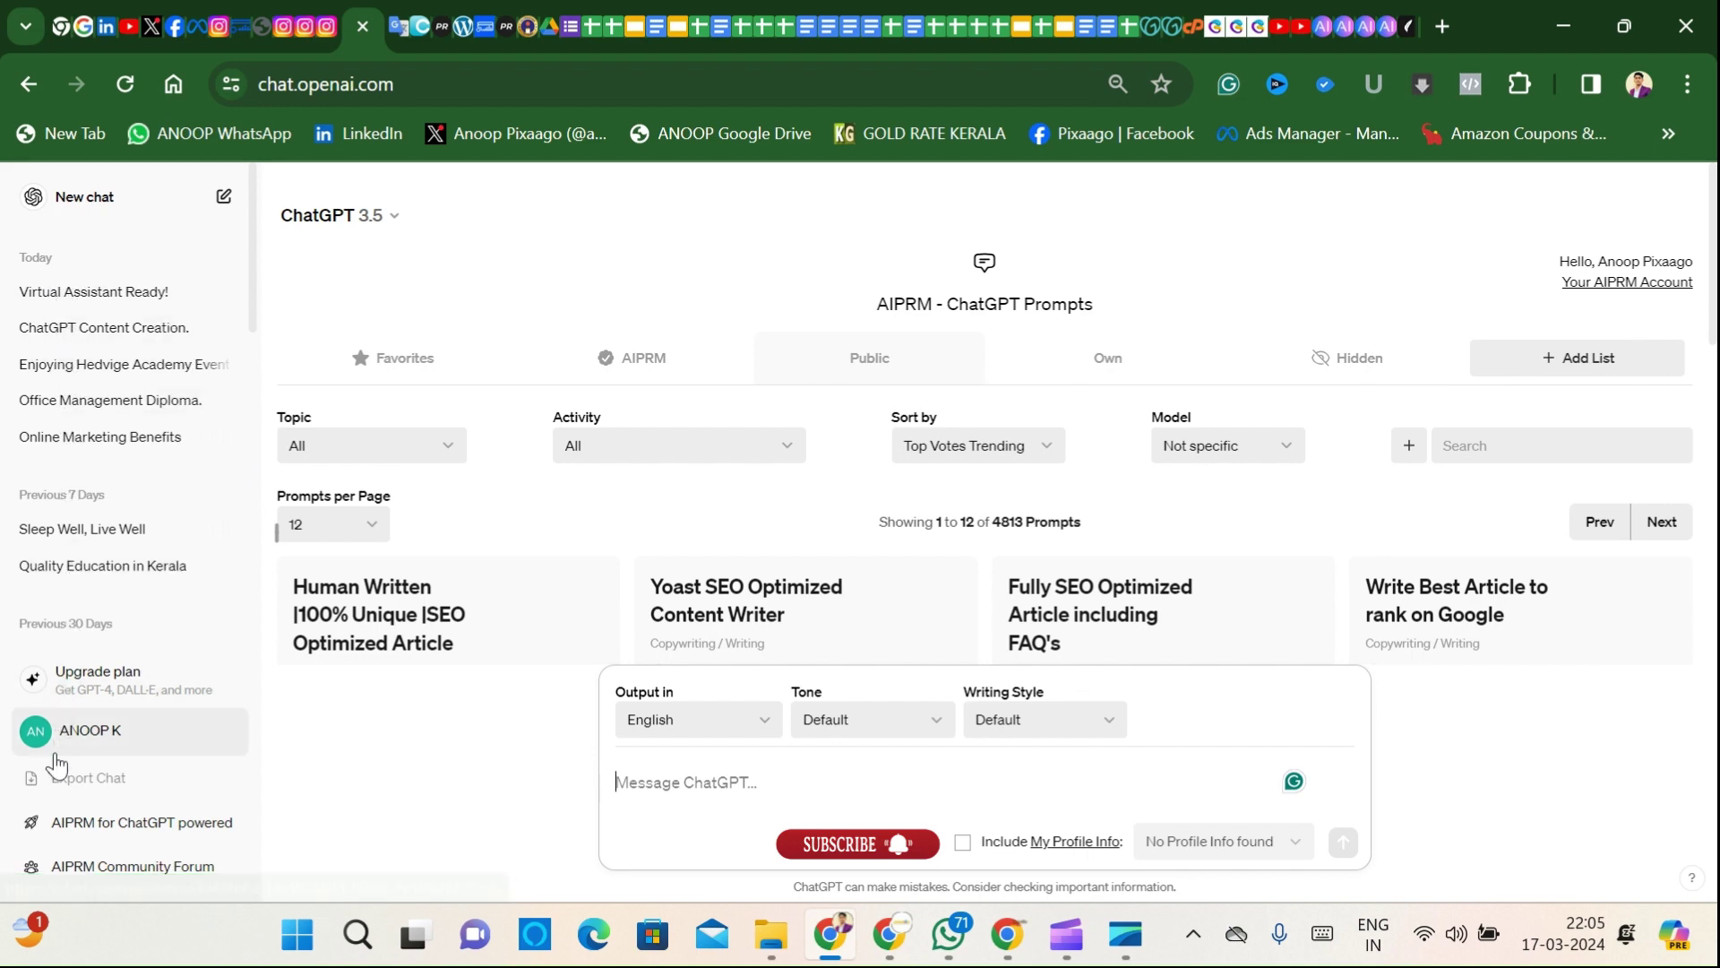
scroll(1241, 533, down, 10)
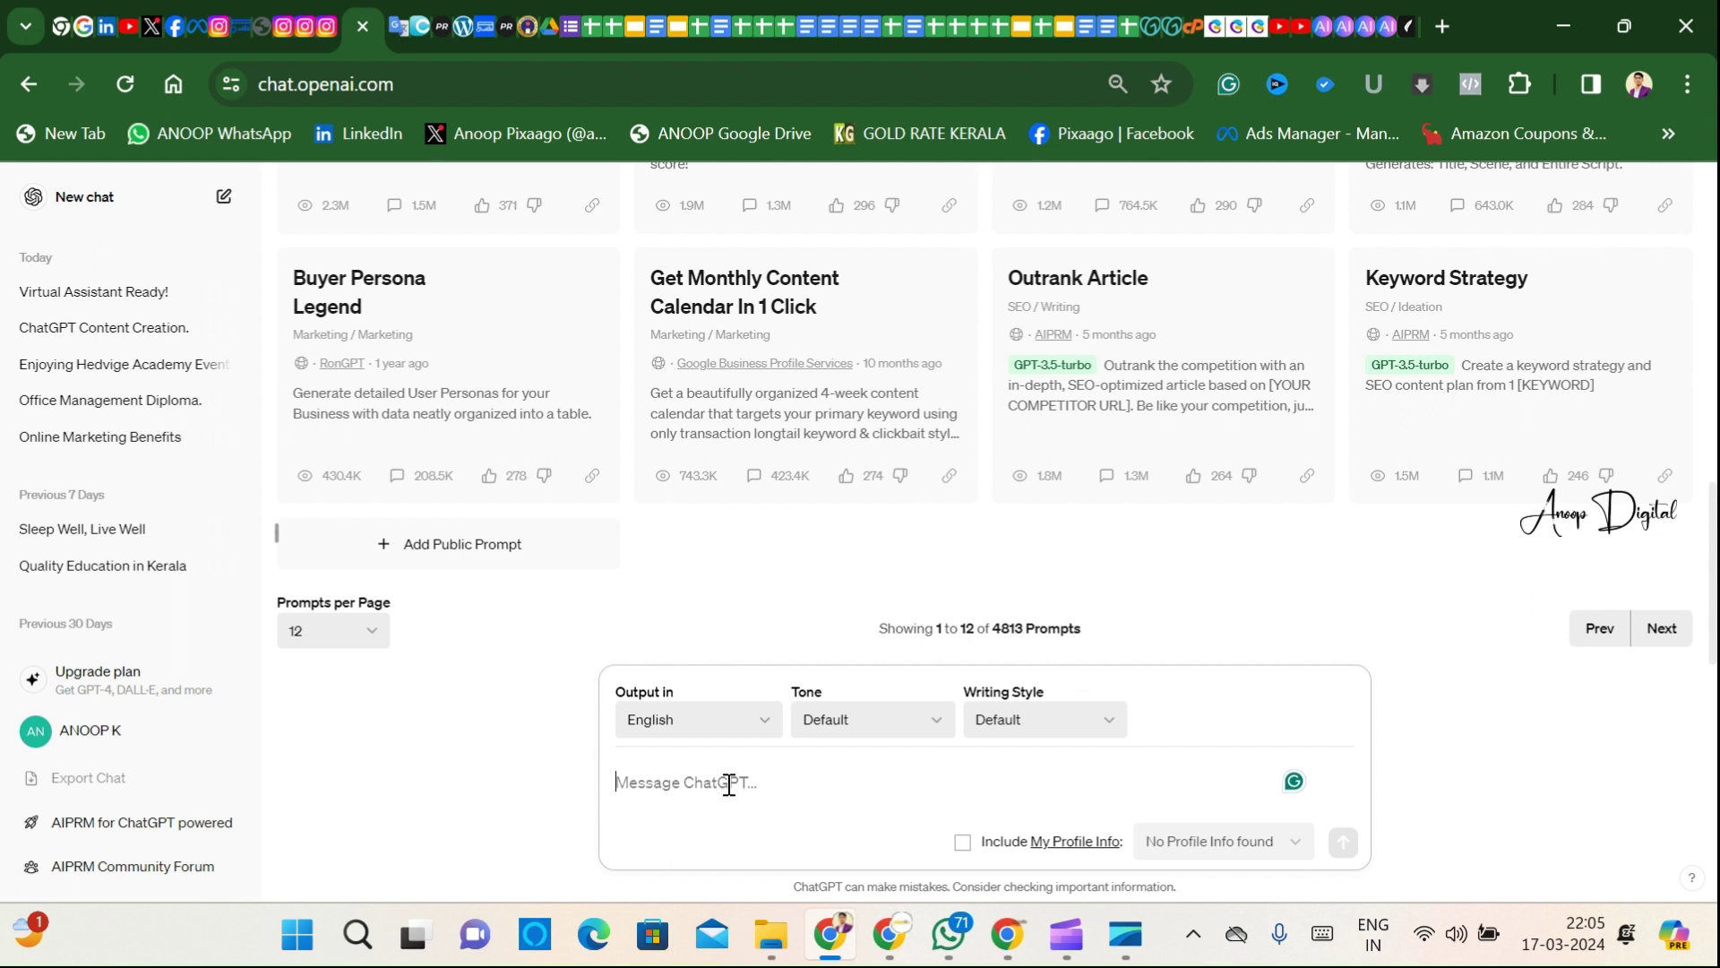
text(what is digital marketing?)
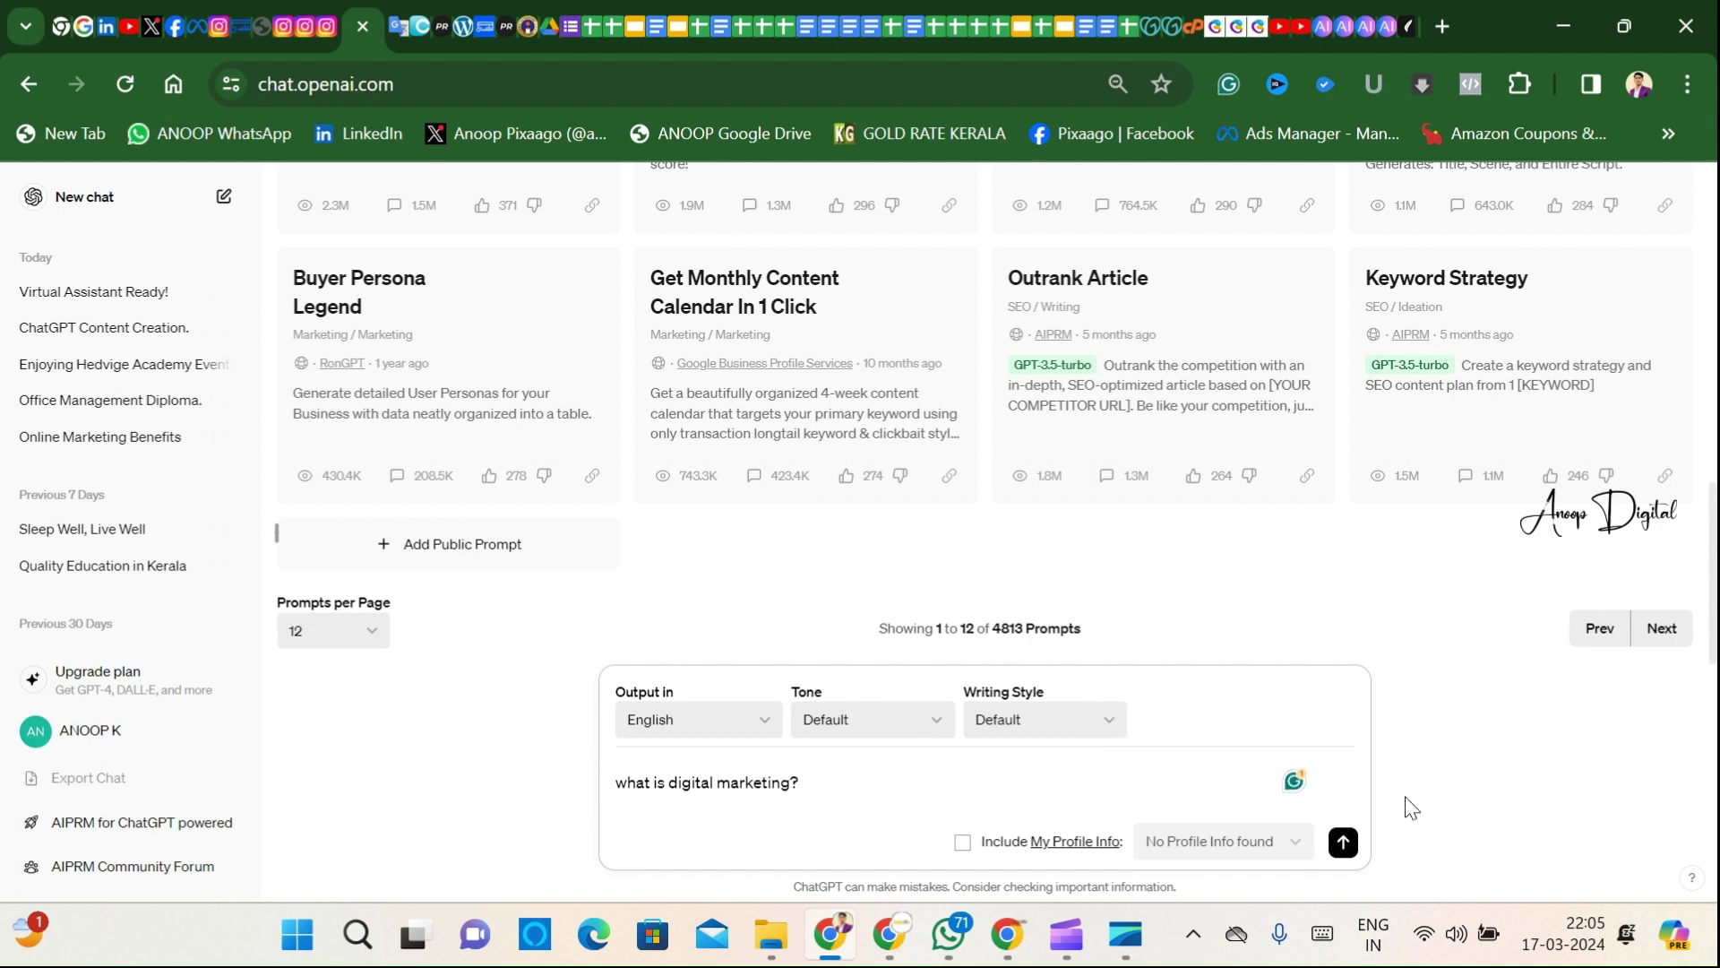
click(1343, 843)
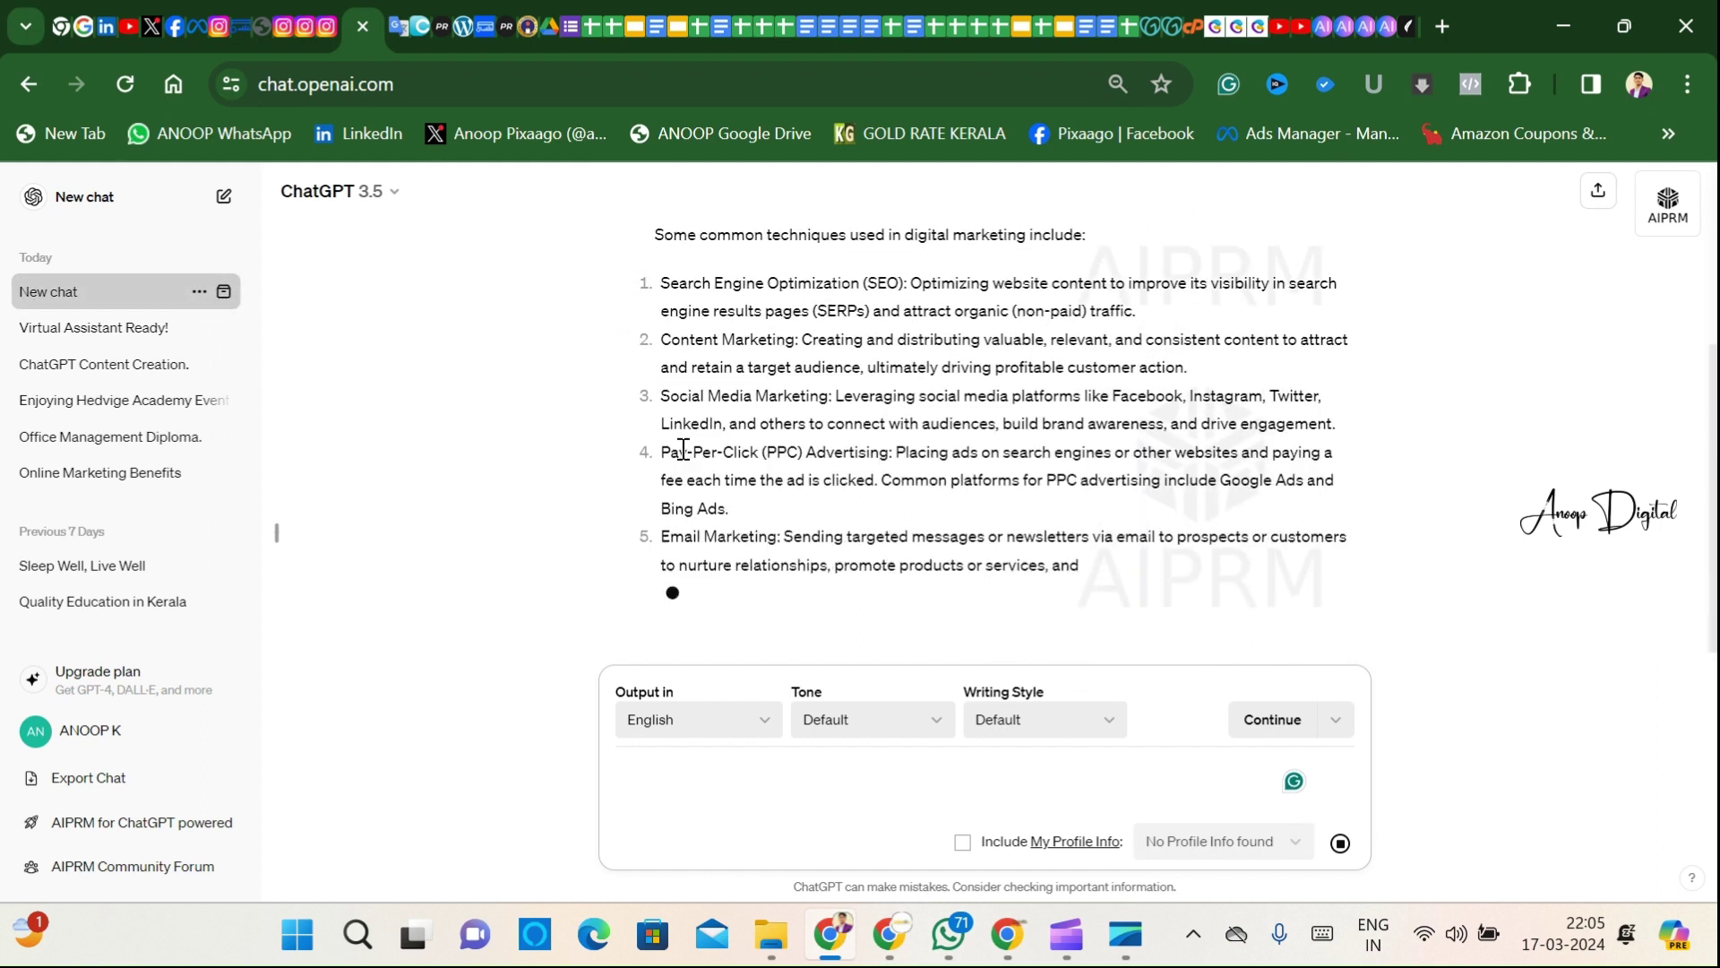
Step: Read through ChatGPT's full answer about digital marketing, from the definition and common techniques to the closing paragraph
scroll(686, 475, up, 6)
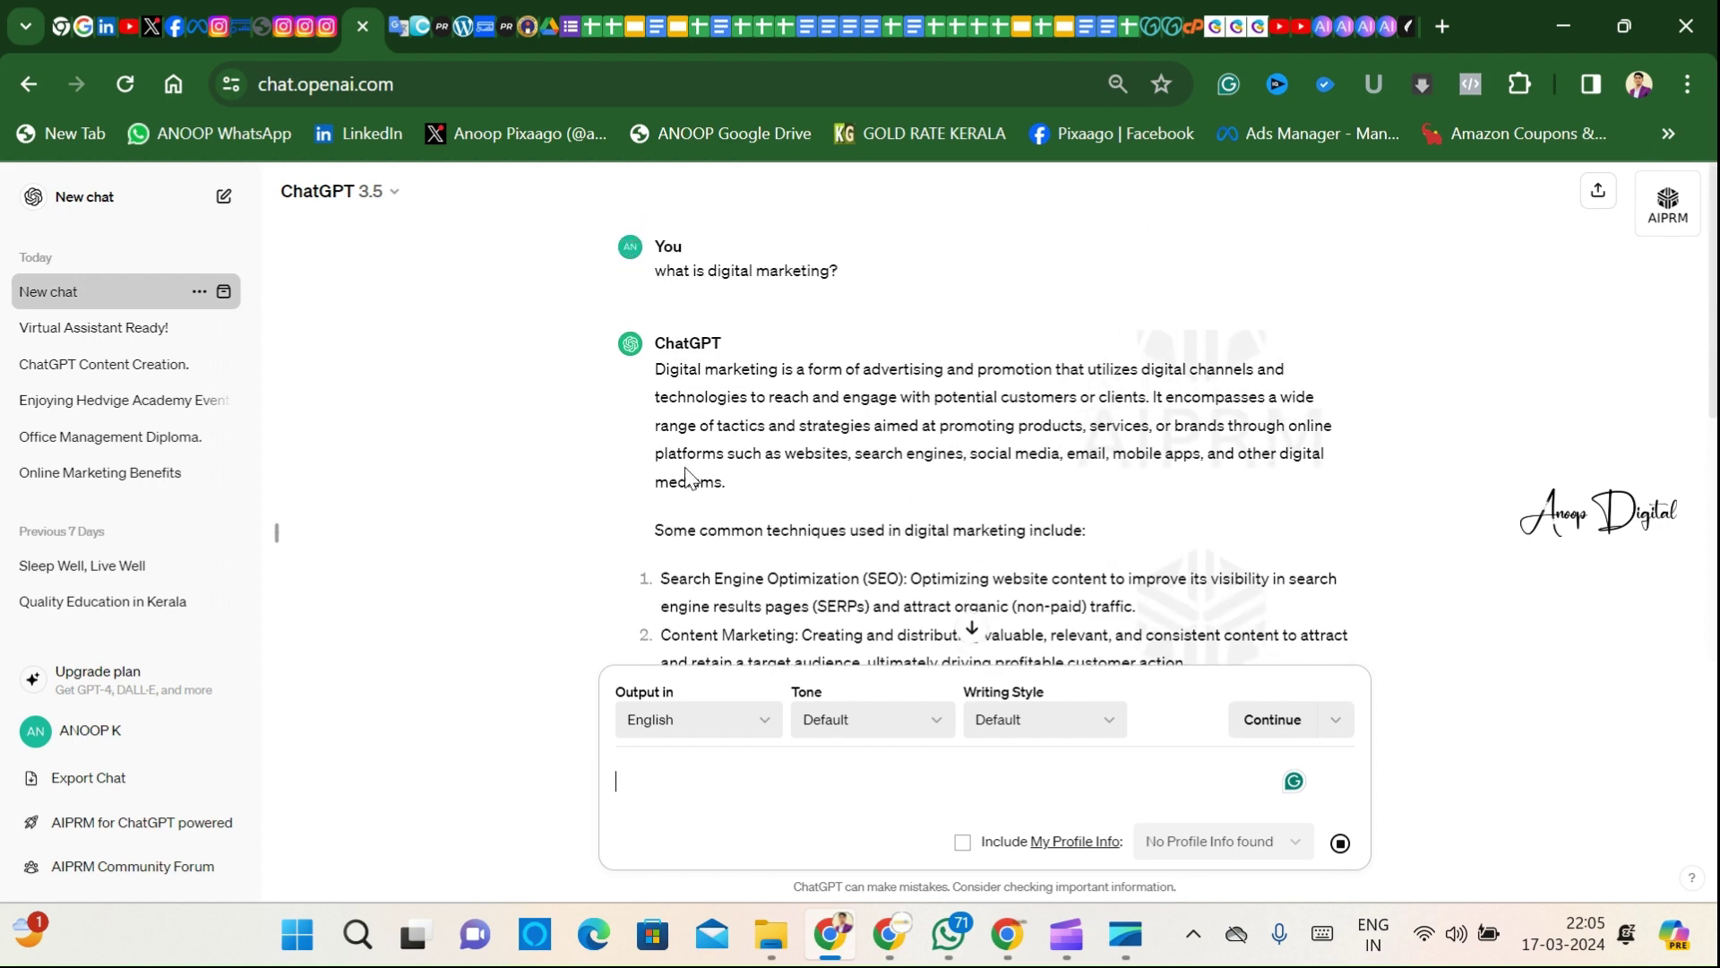
scroll(699, 448, down, 3)
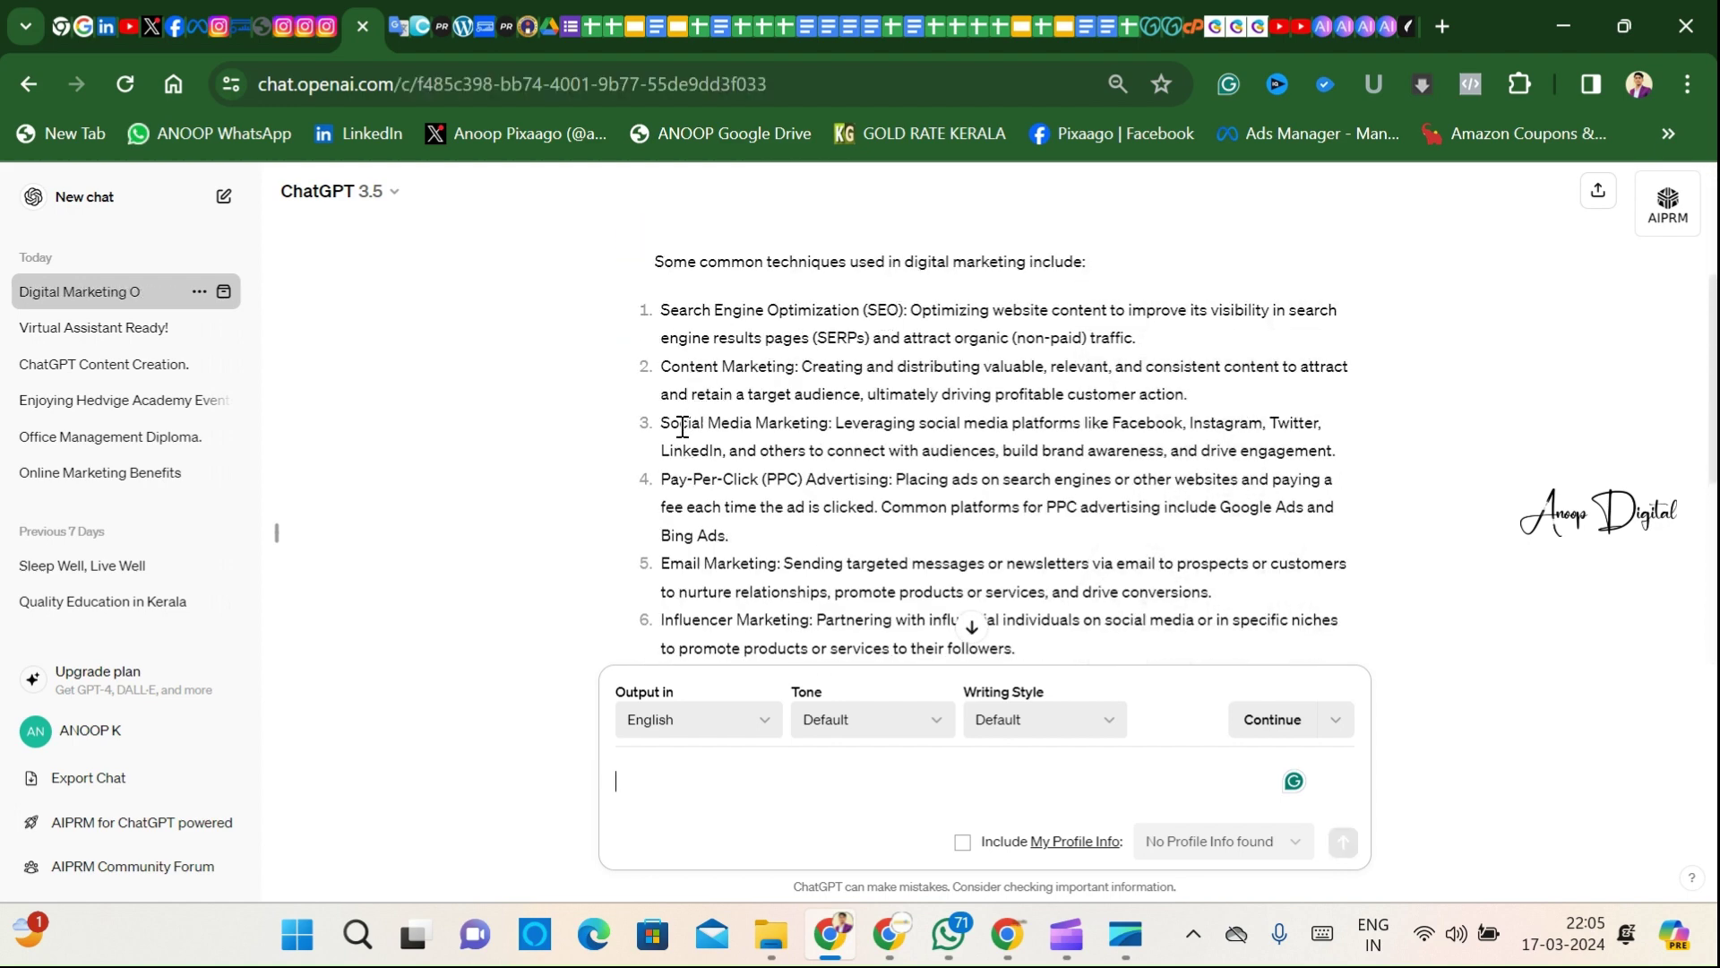
scroll(714, 517, down, 5)
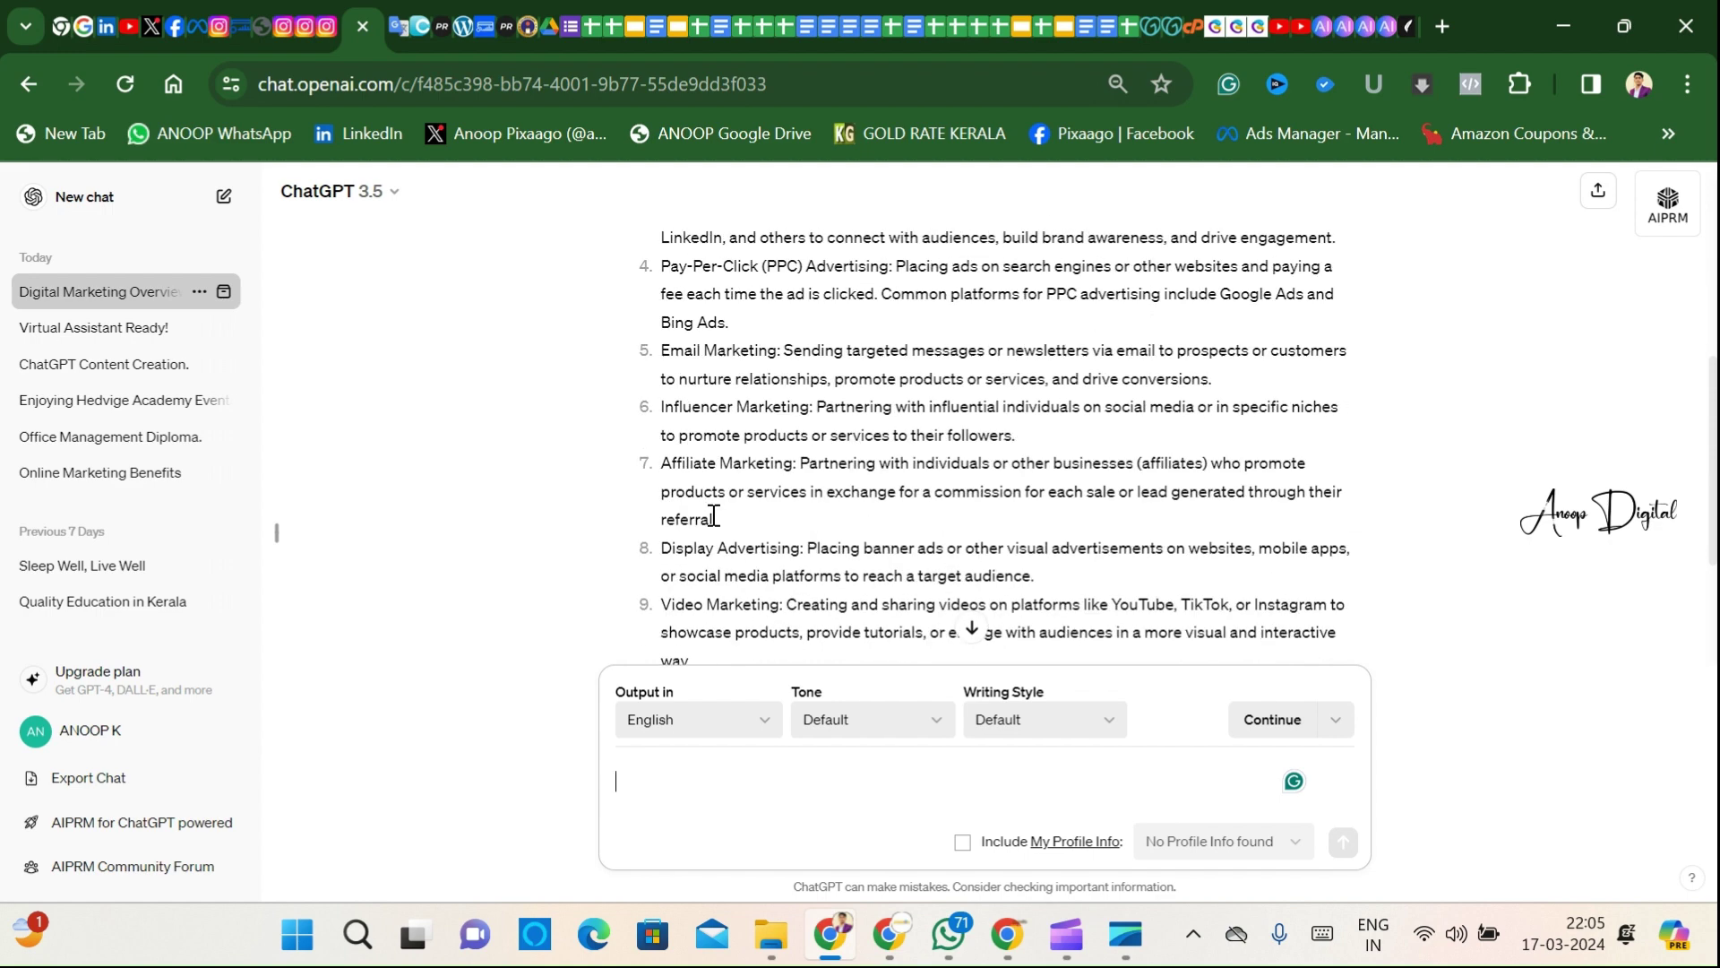
scroll(714, 517, down, 1)
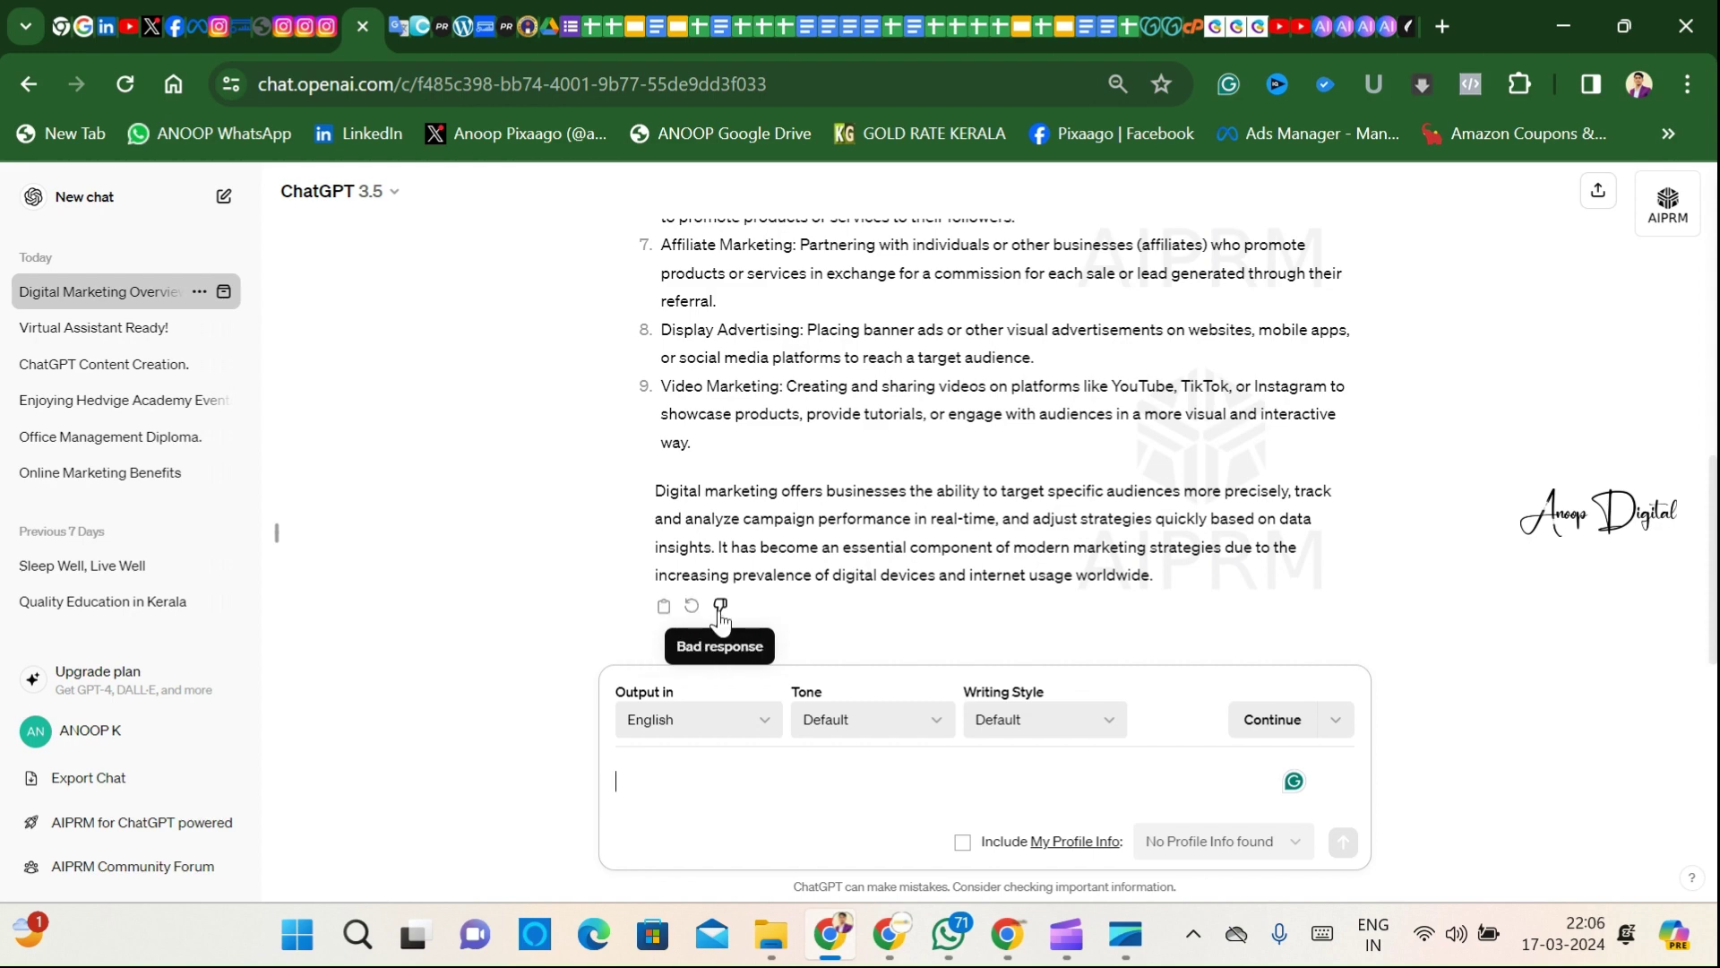
scroll(739, 591, up, 10)
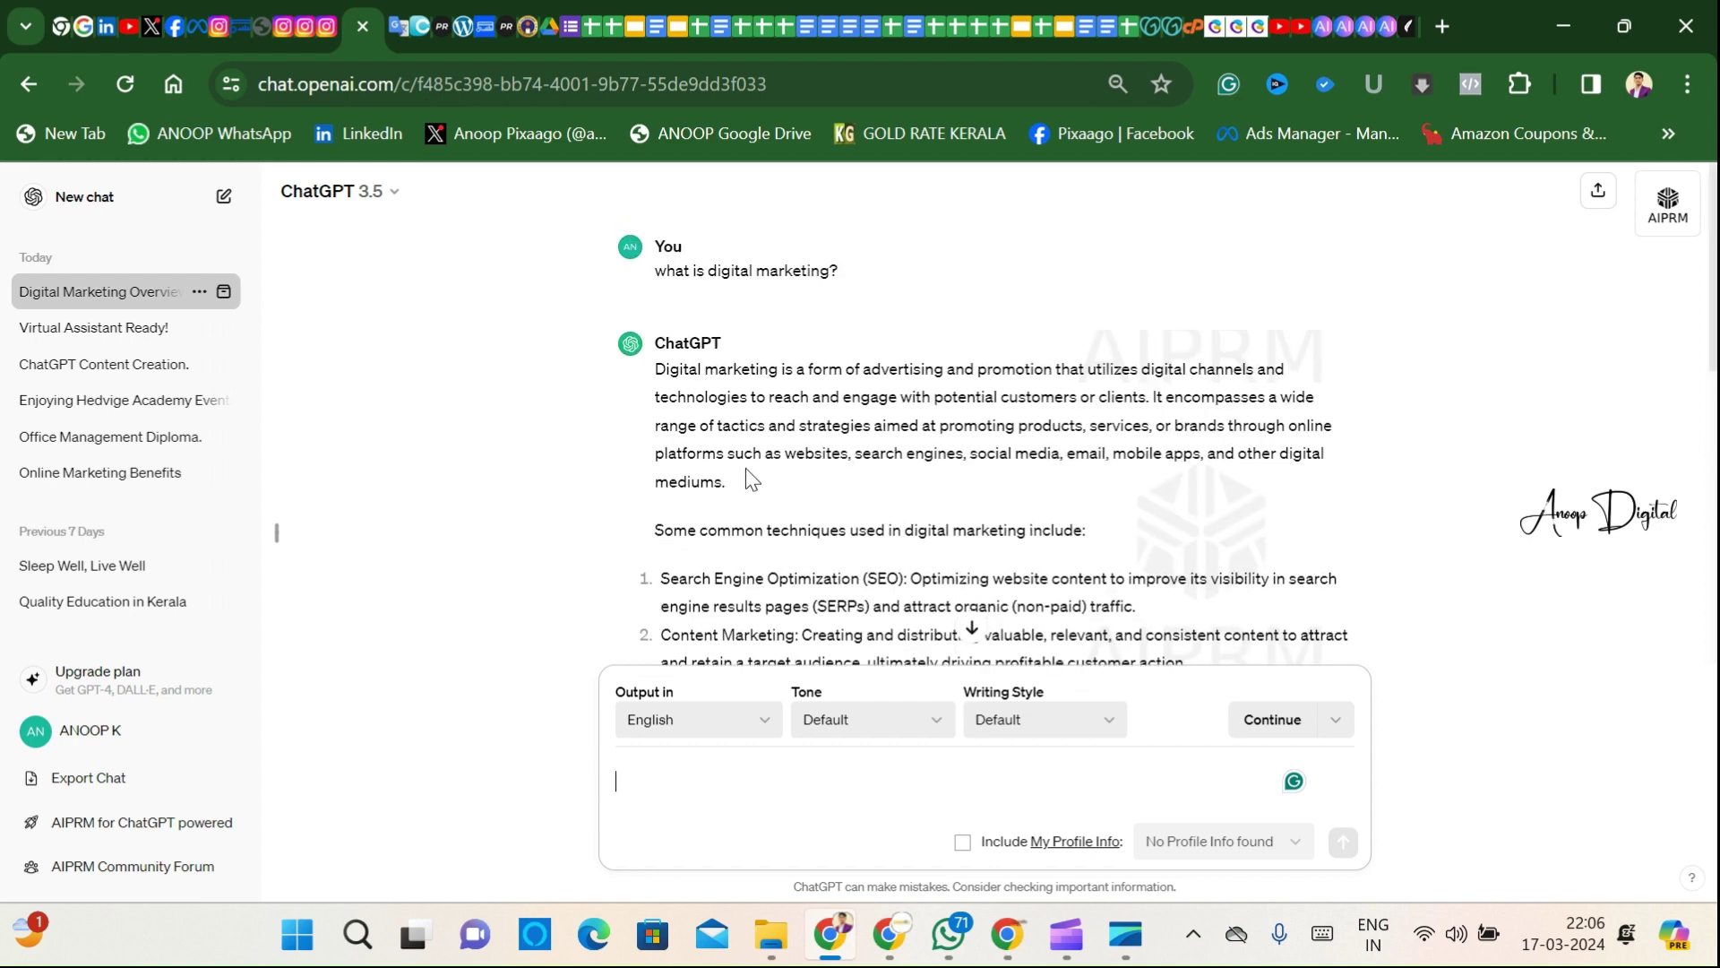
mouse_move(672, 304)
click(664, 301)
scroll(867, 405, down, 8)
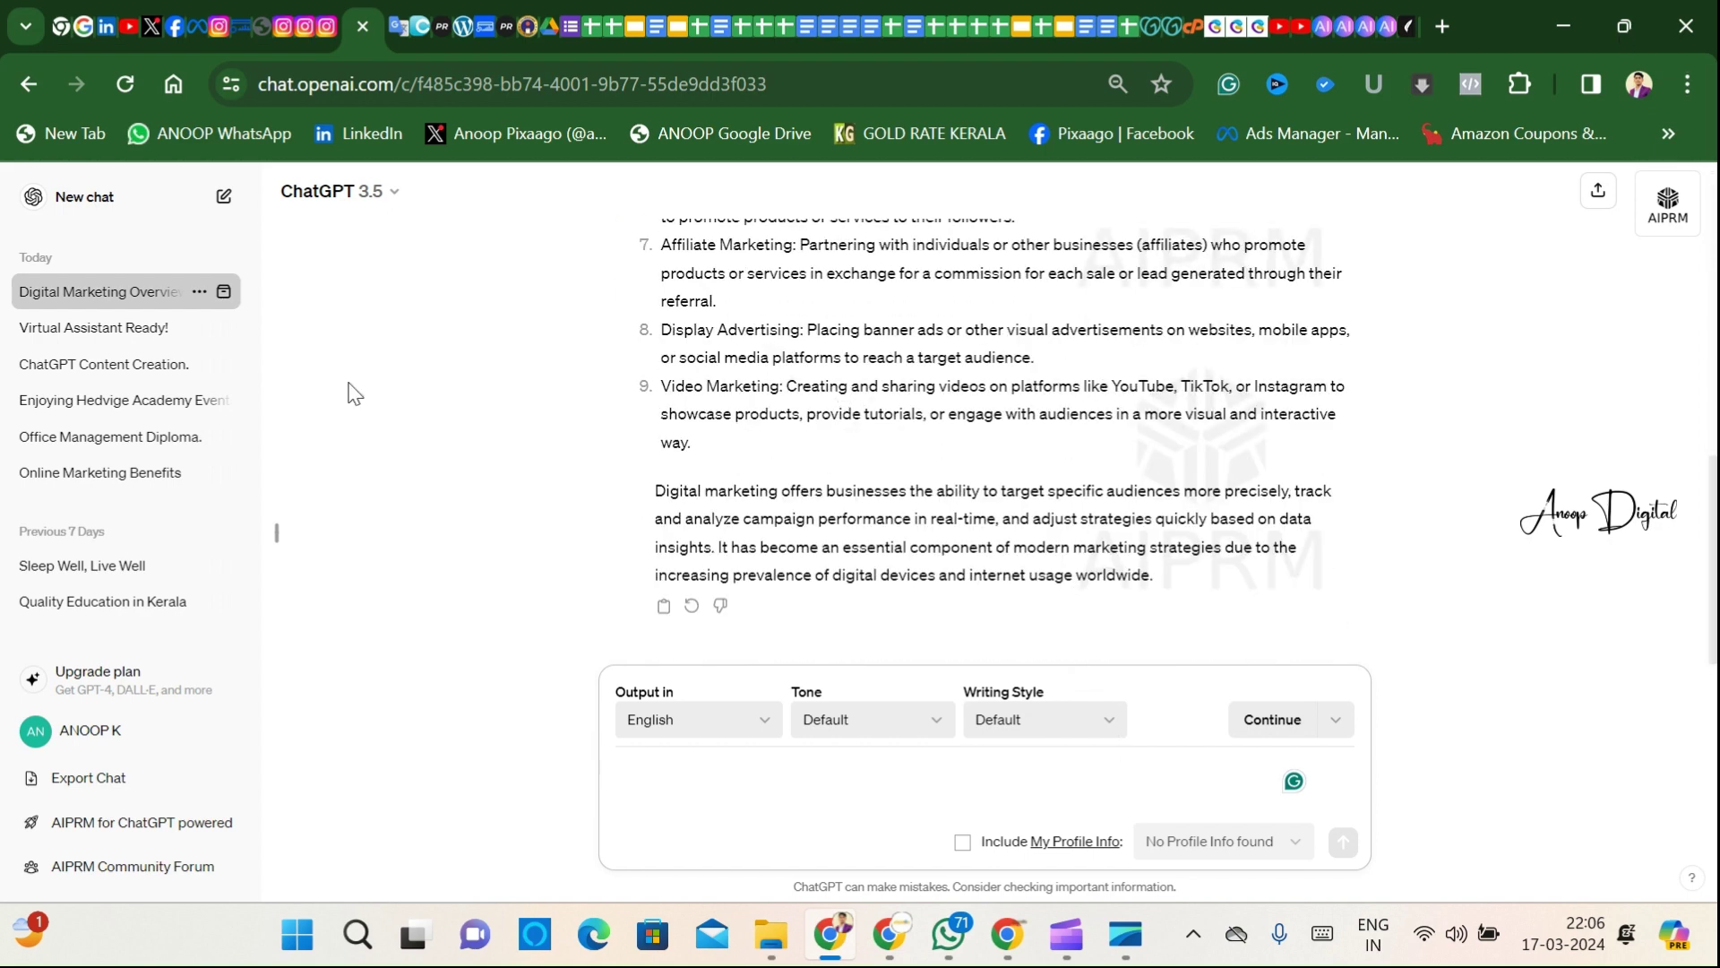
scroll(800, 492, up, 8)
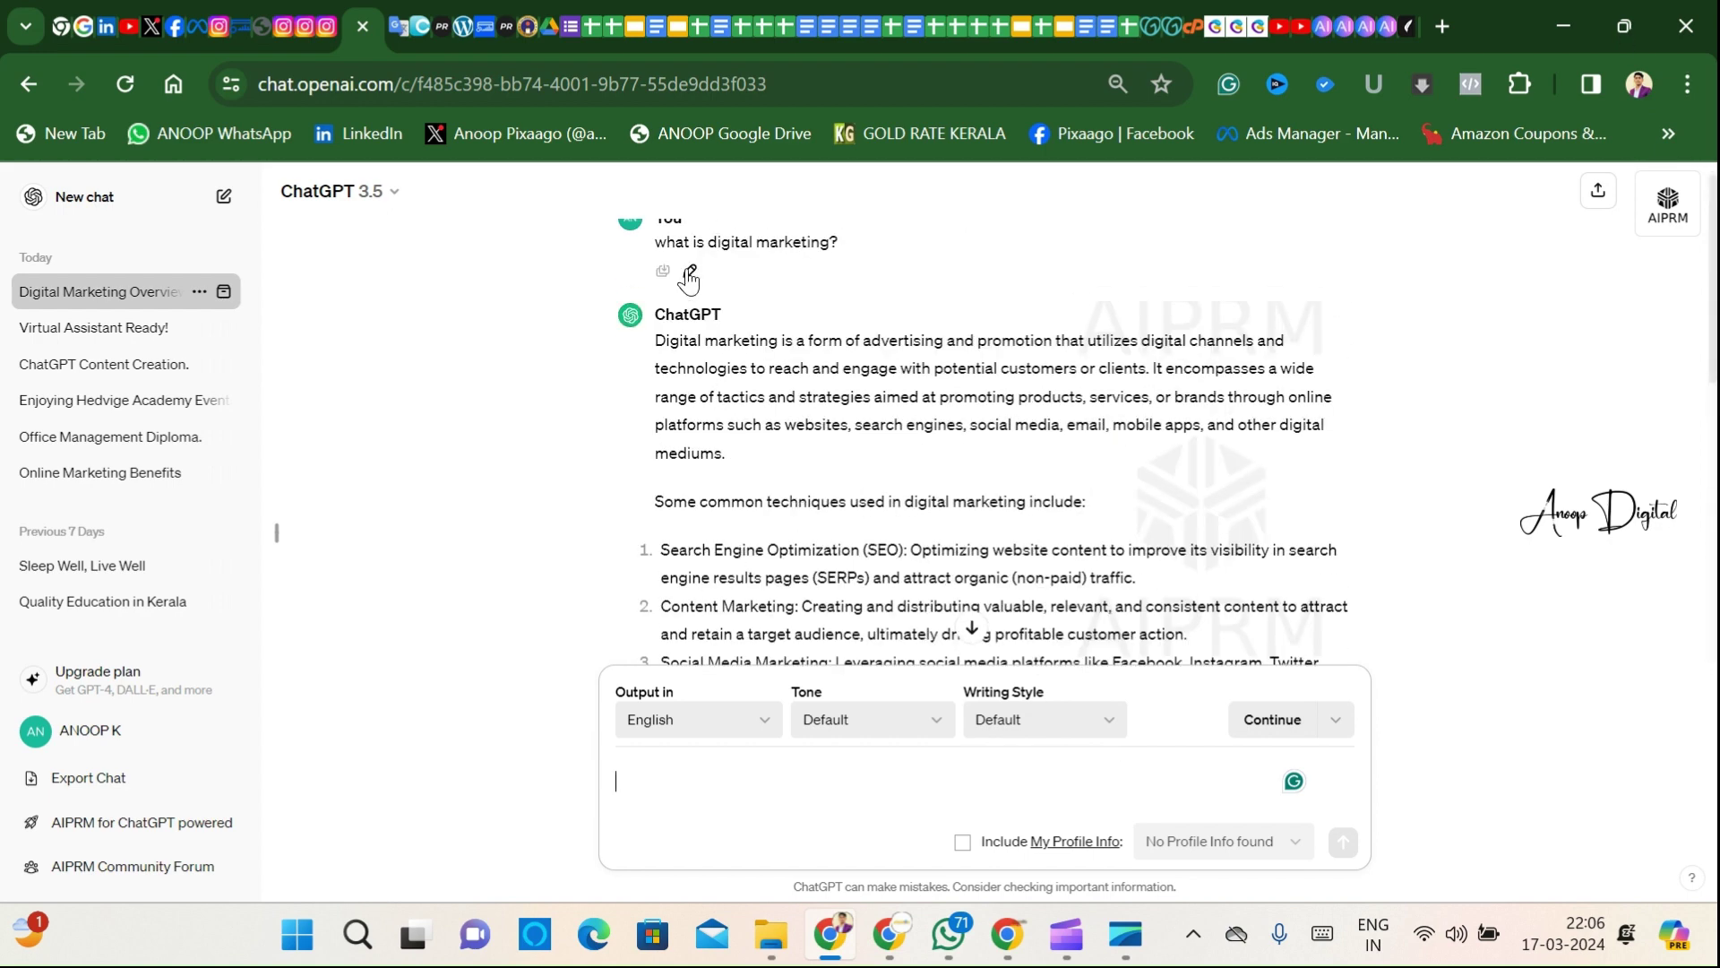
Step: Ask for a longer answer in the same chat with the follow-up prompt "can you give 1000 words"
drag(709, 243, 840, 247)
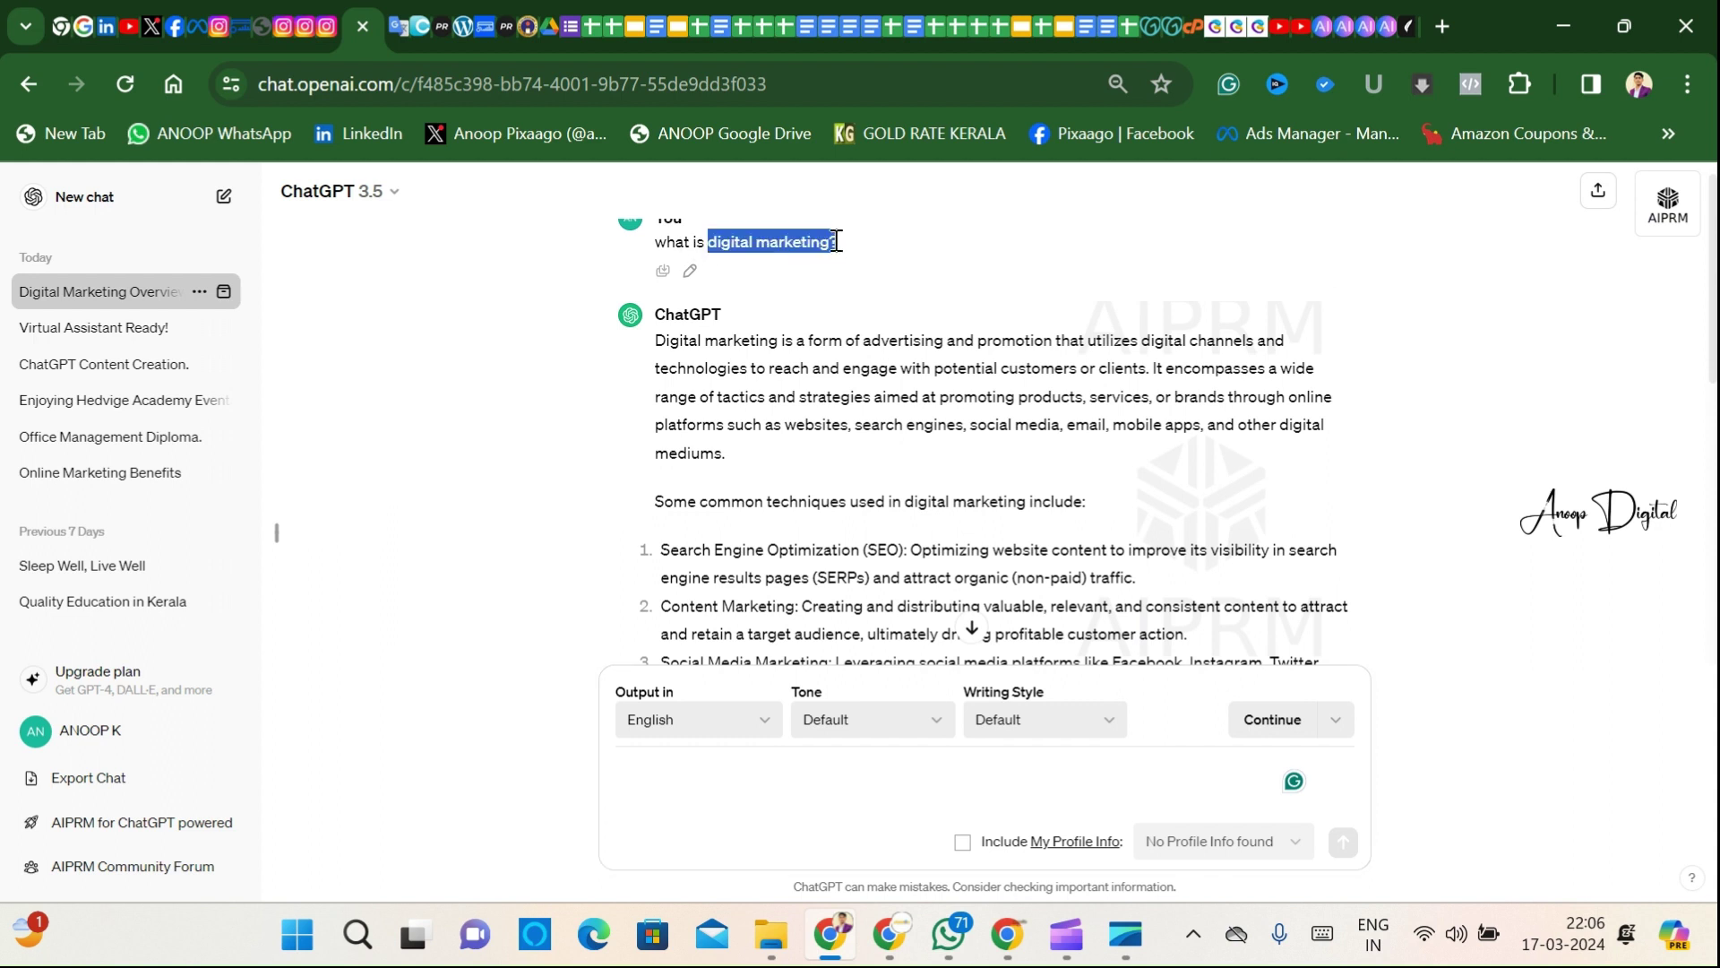
click(700, 774)
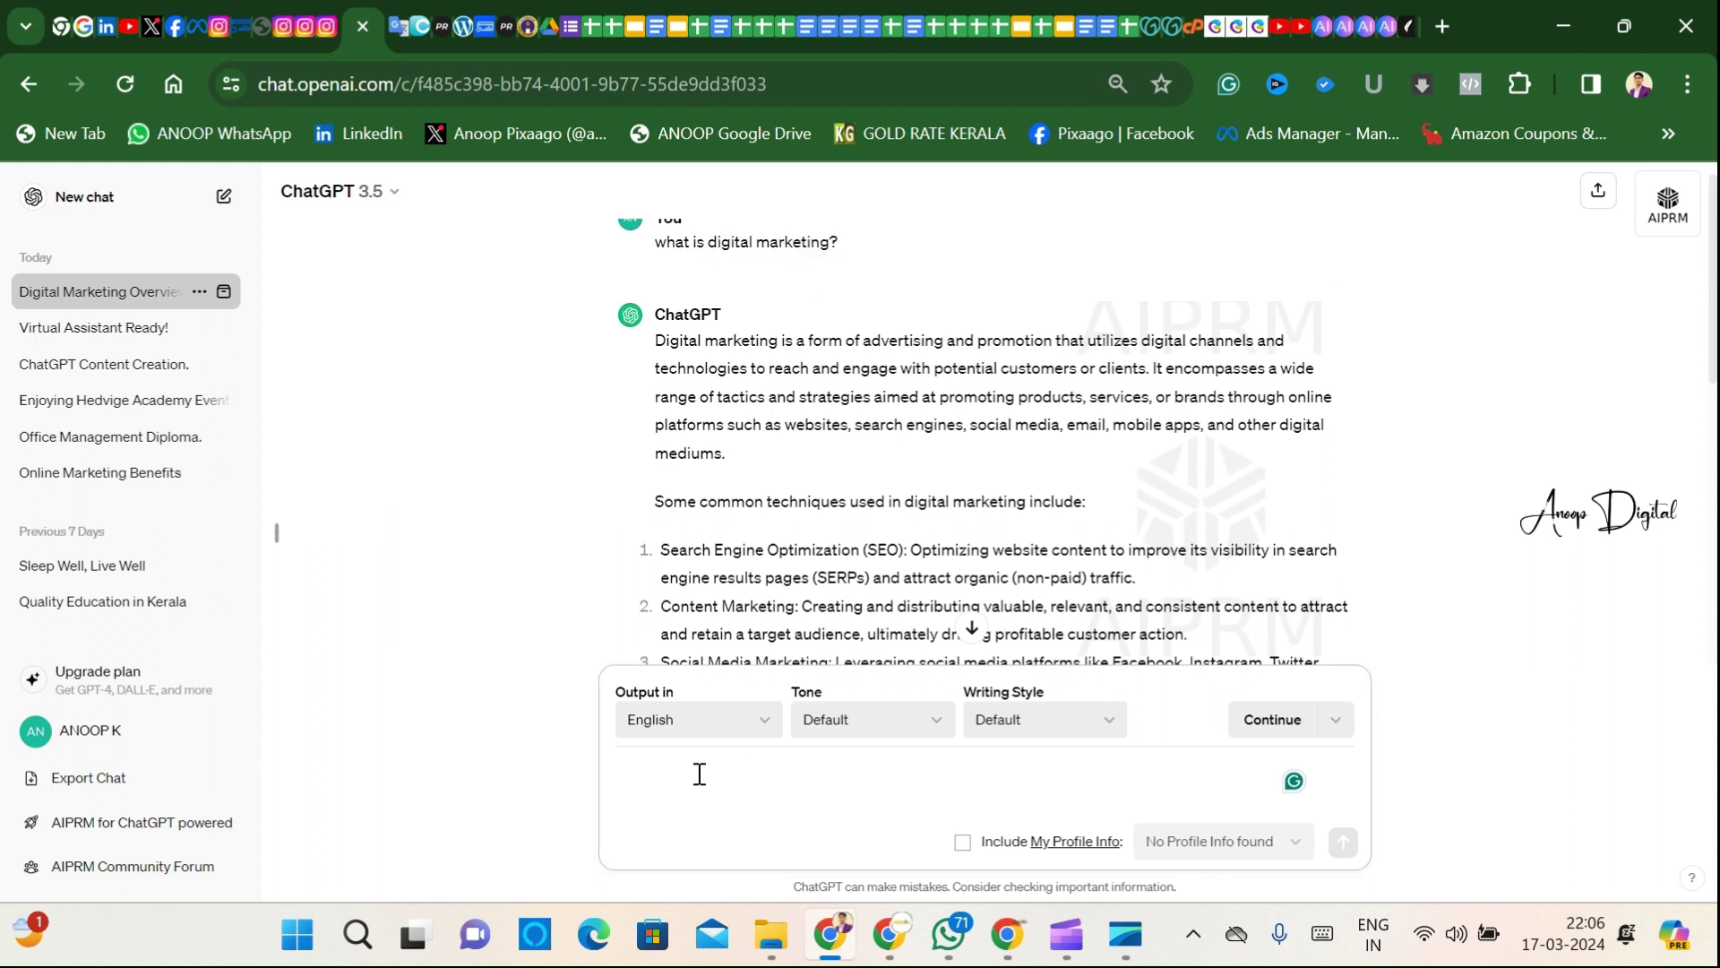
text(can)
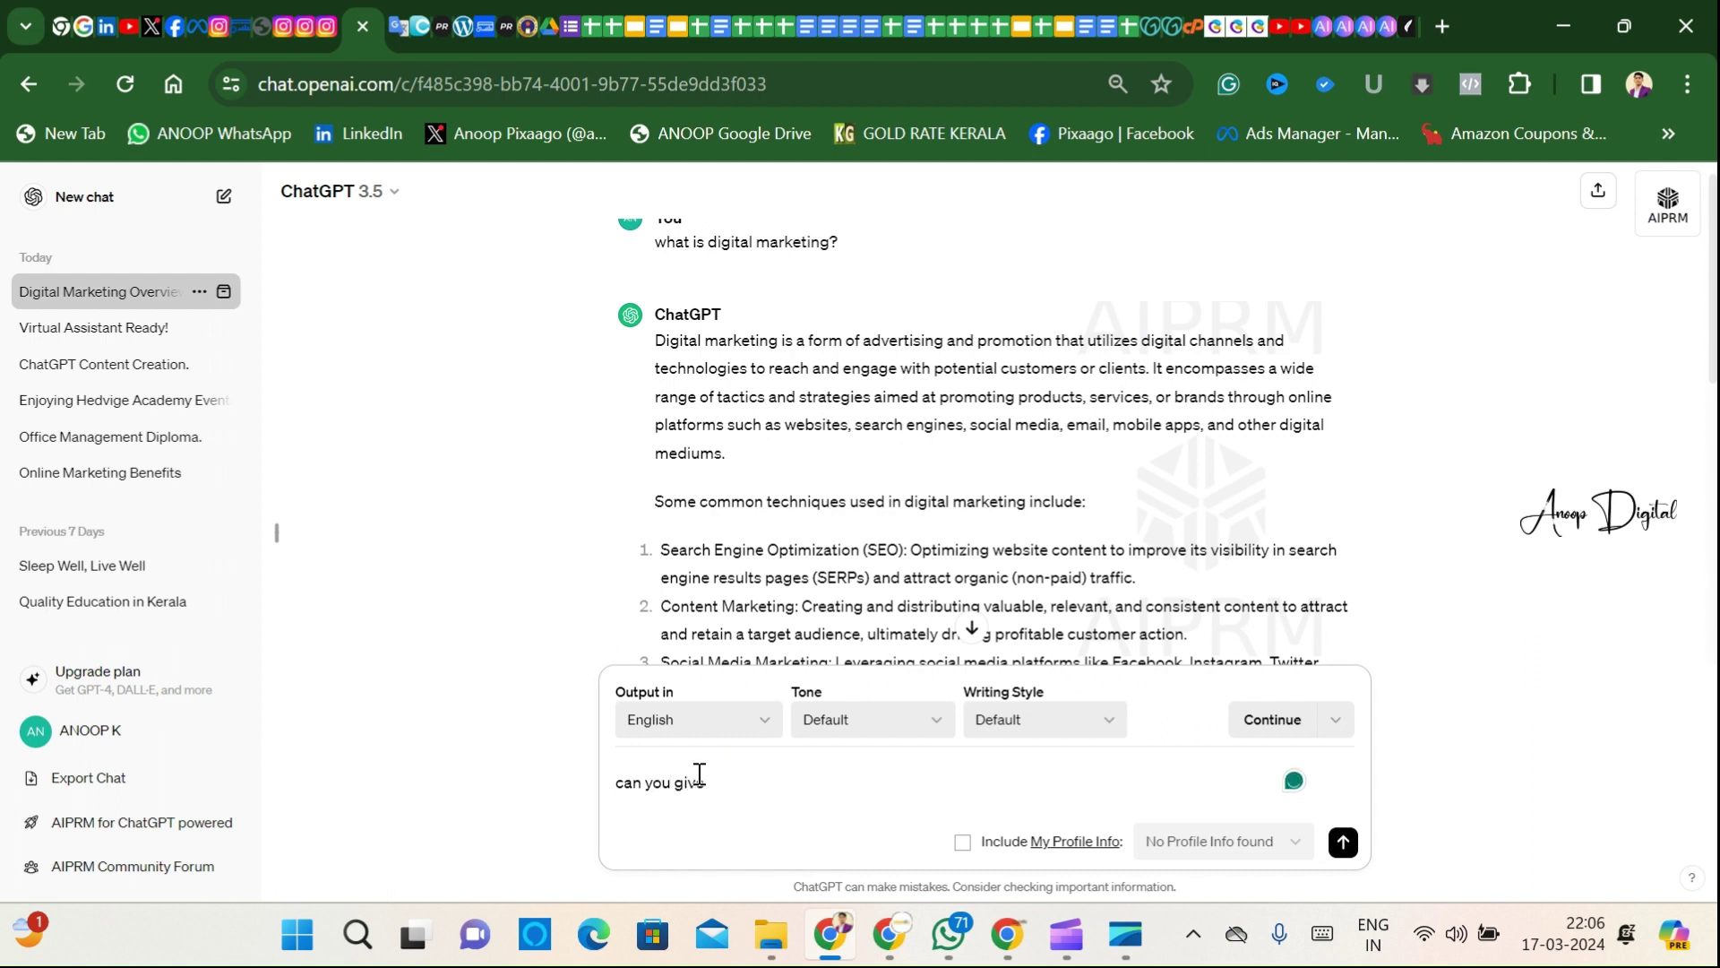
text(you give 1000 words)
key(Return)
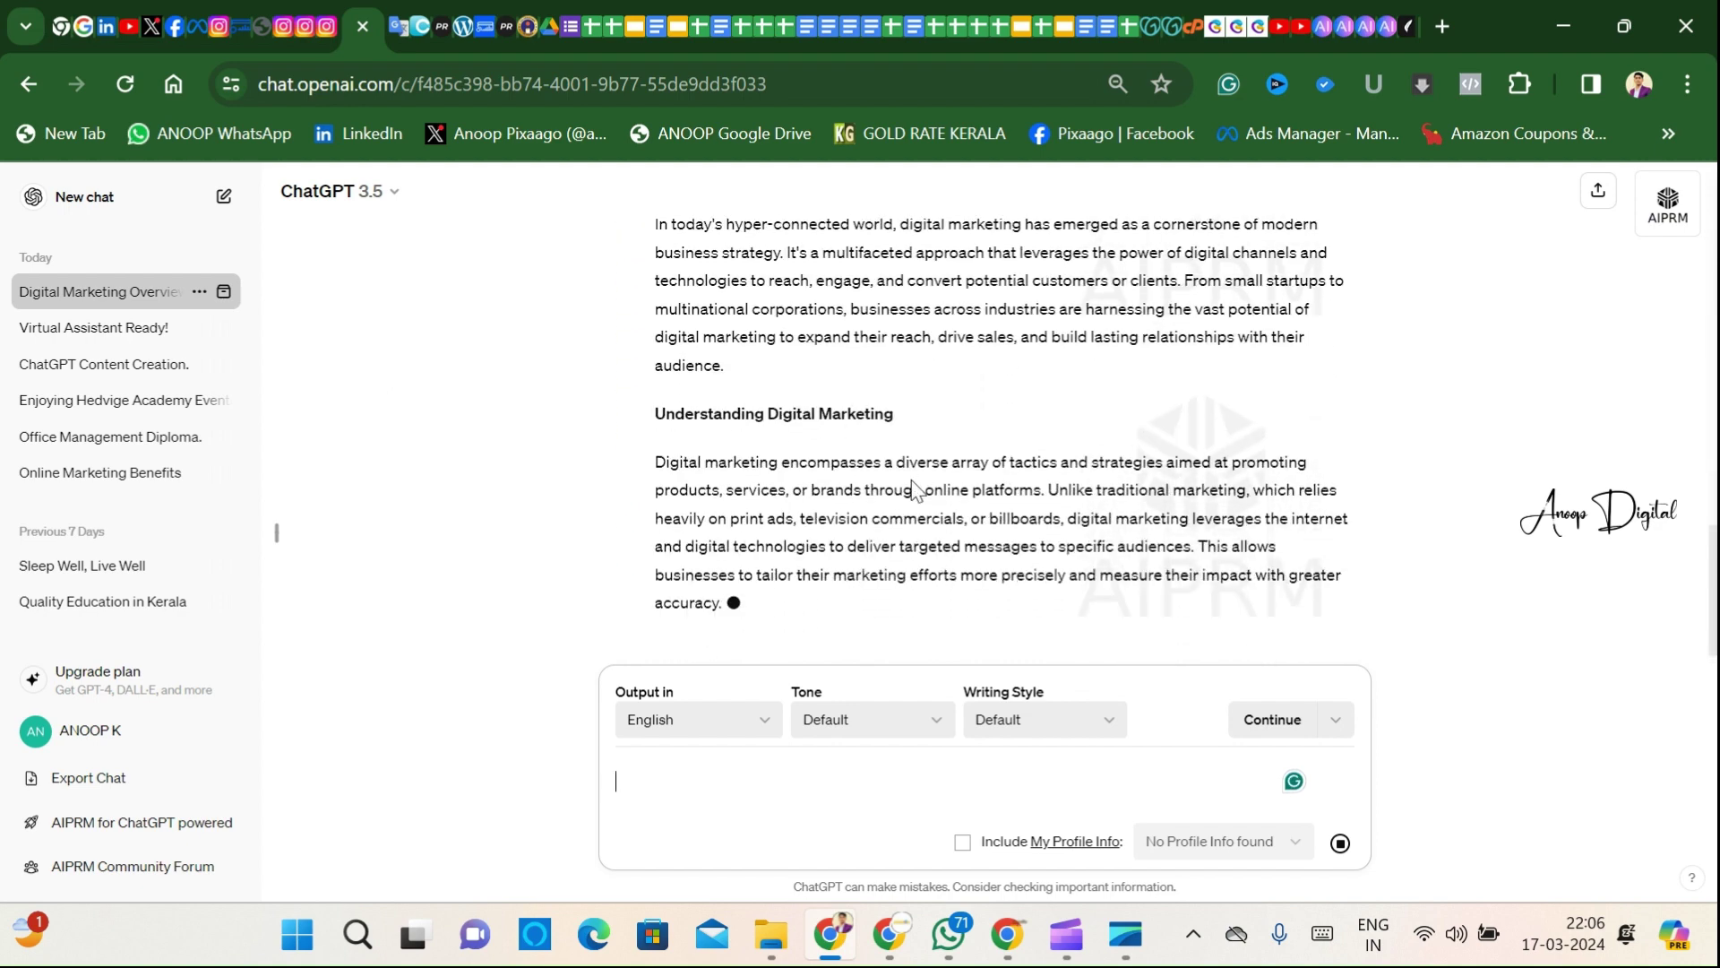
Step: Compare the follow-up prompt with the original question and examine the headings and sections of the expanded digital marketing guide
scroll(973, 505, up, 10)
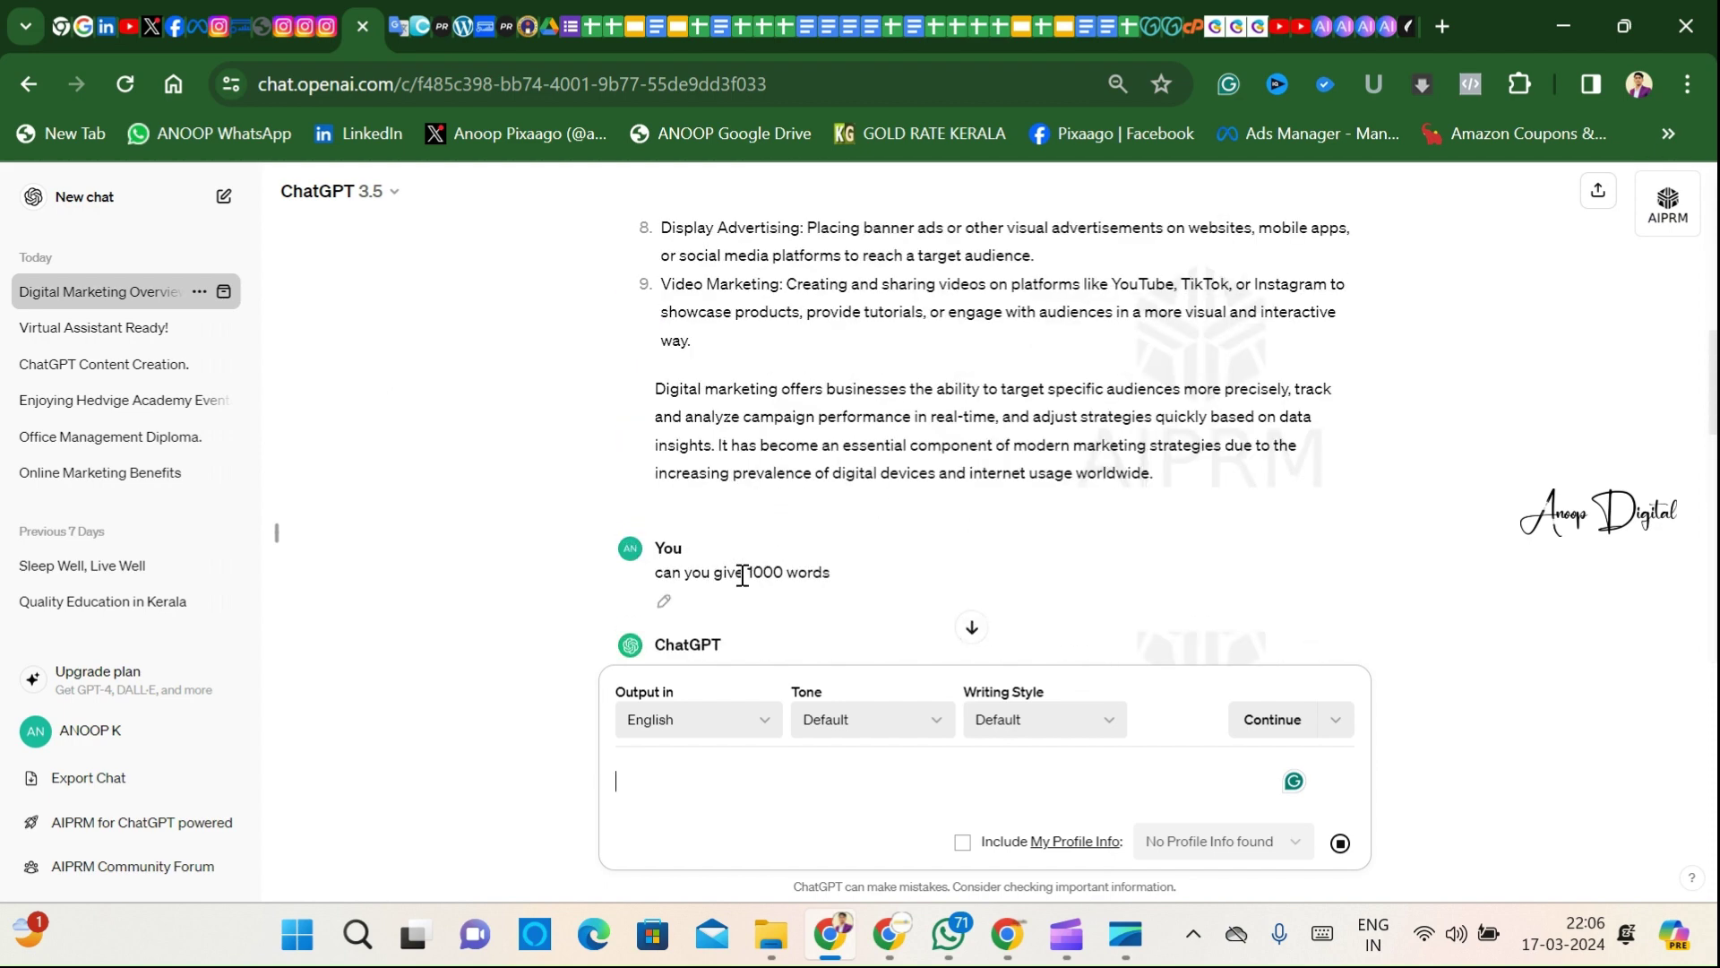
scroll(846, 556, down, 3)
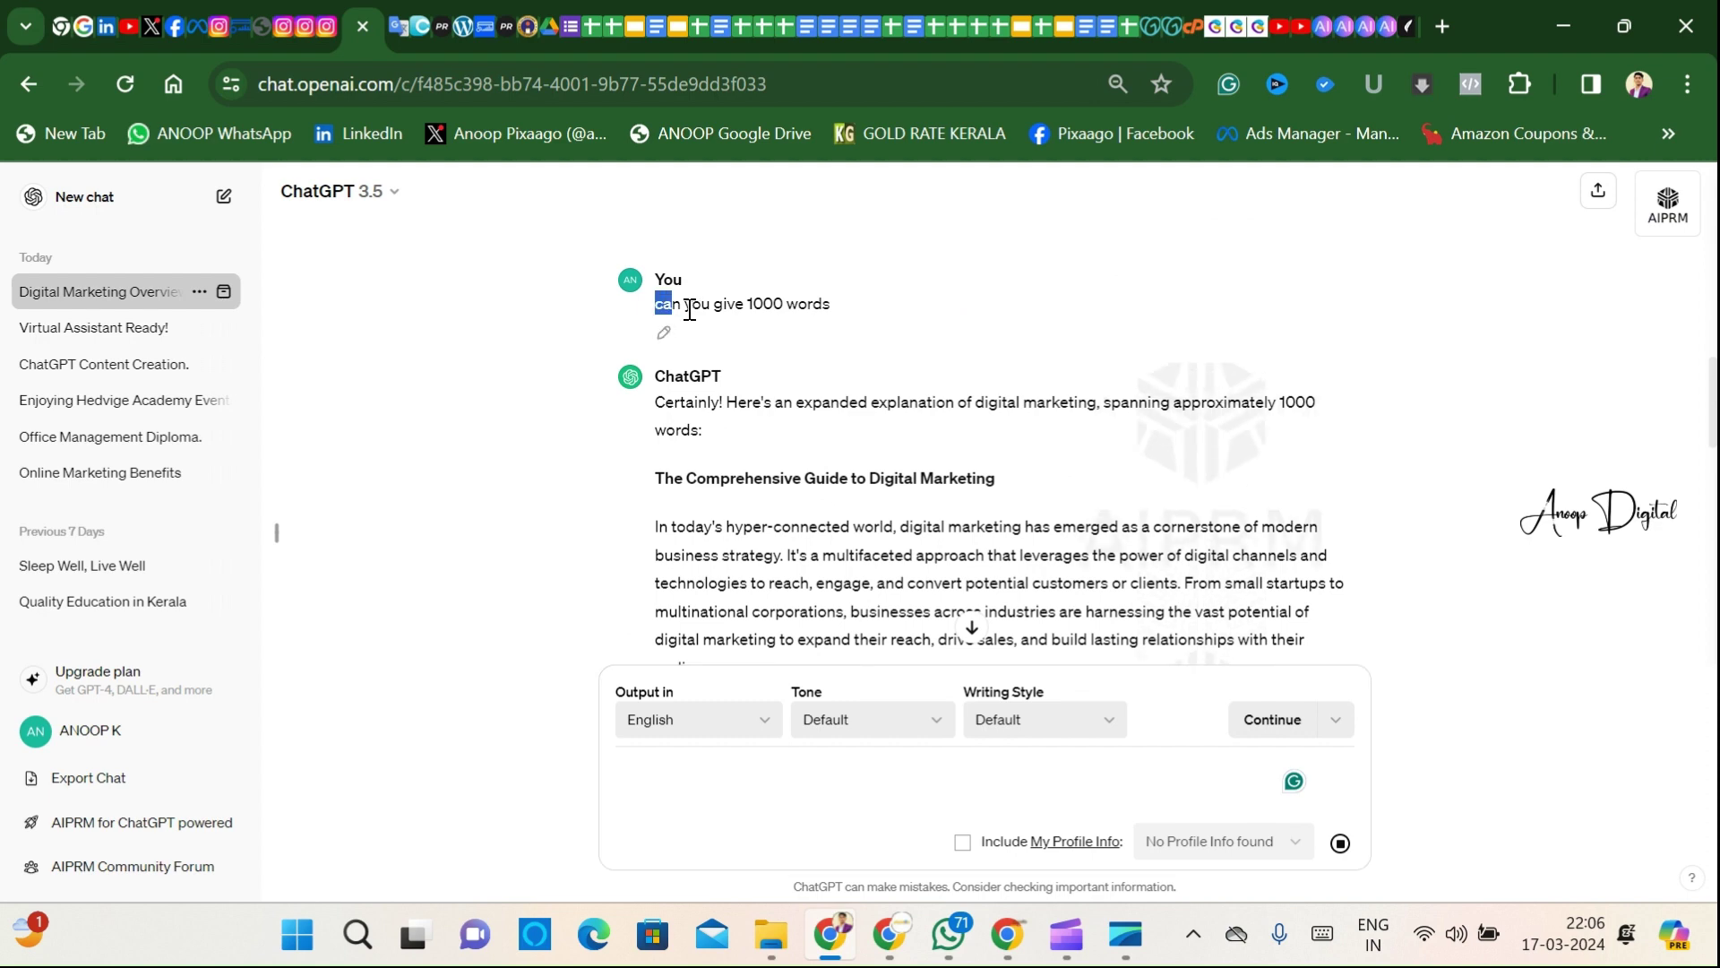
drag(655, 305, 835, 313)
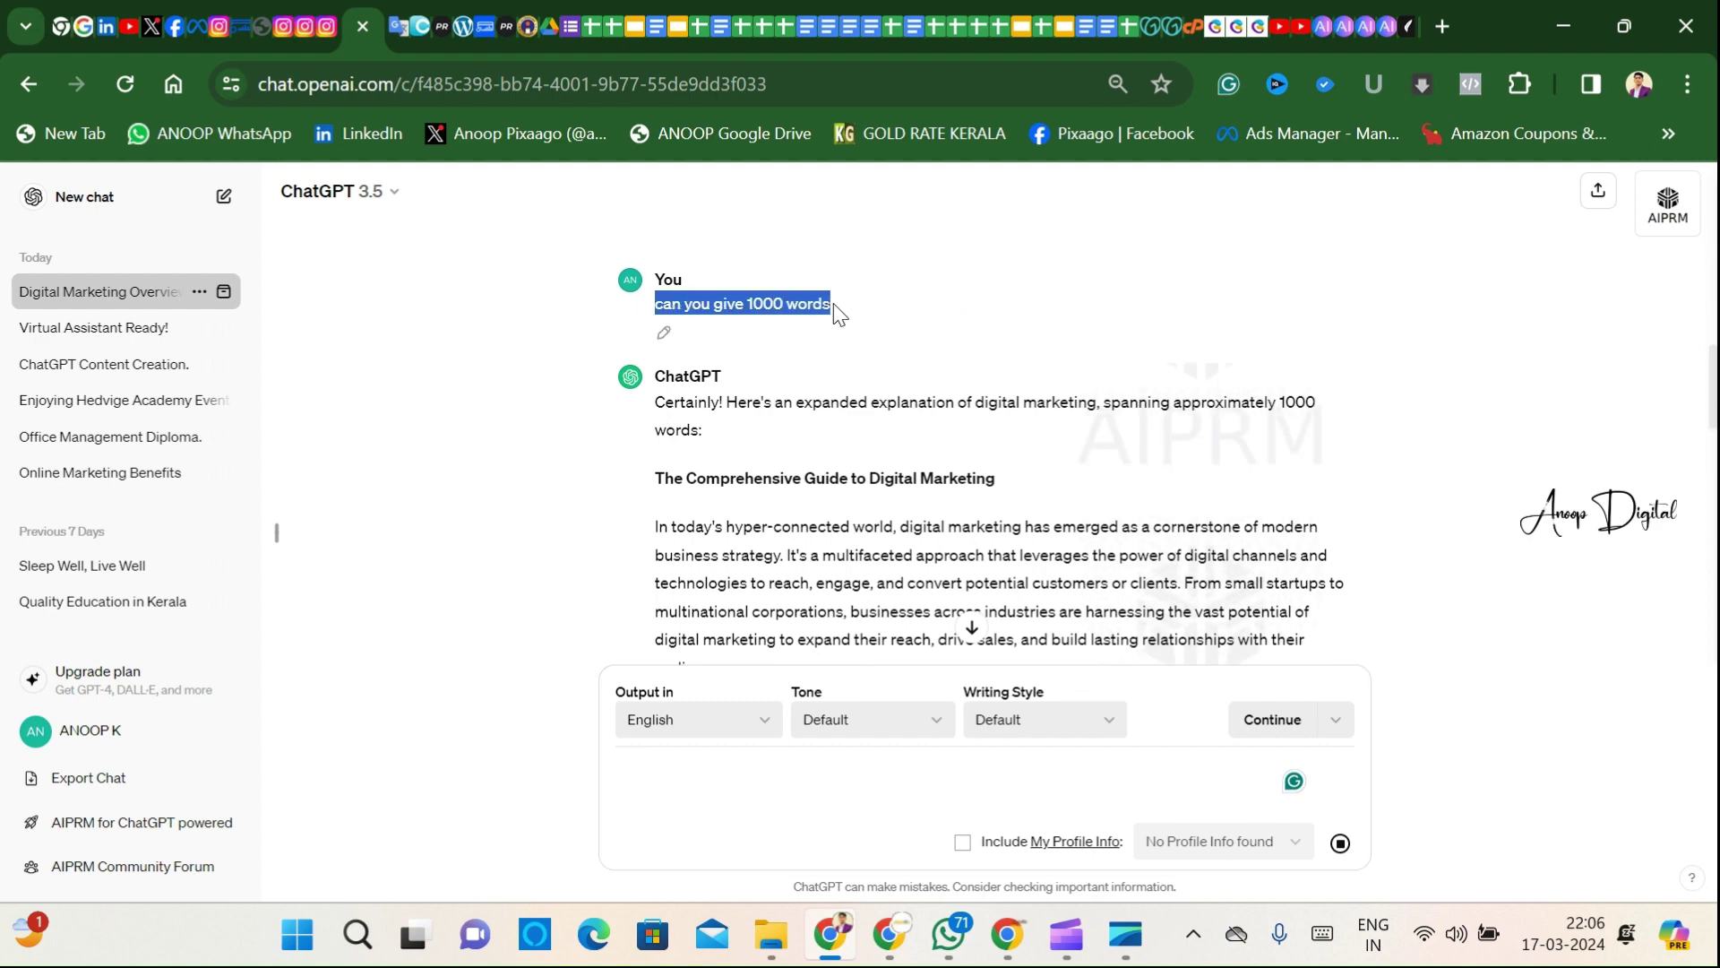
scroll(985, 439, up, 15)
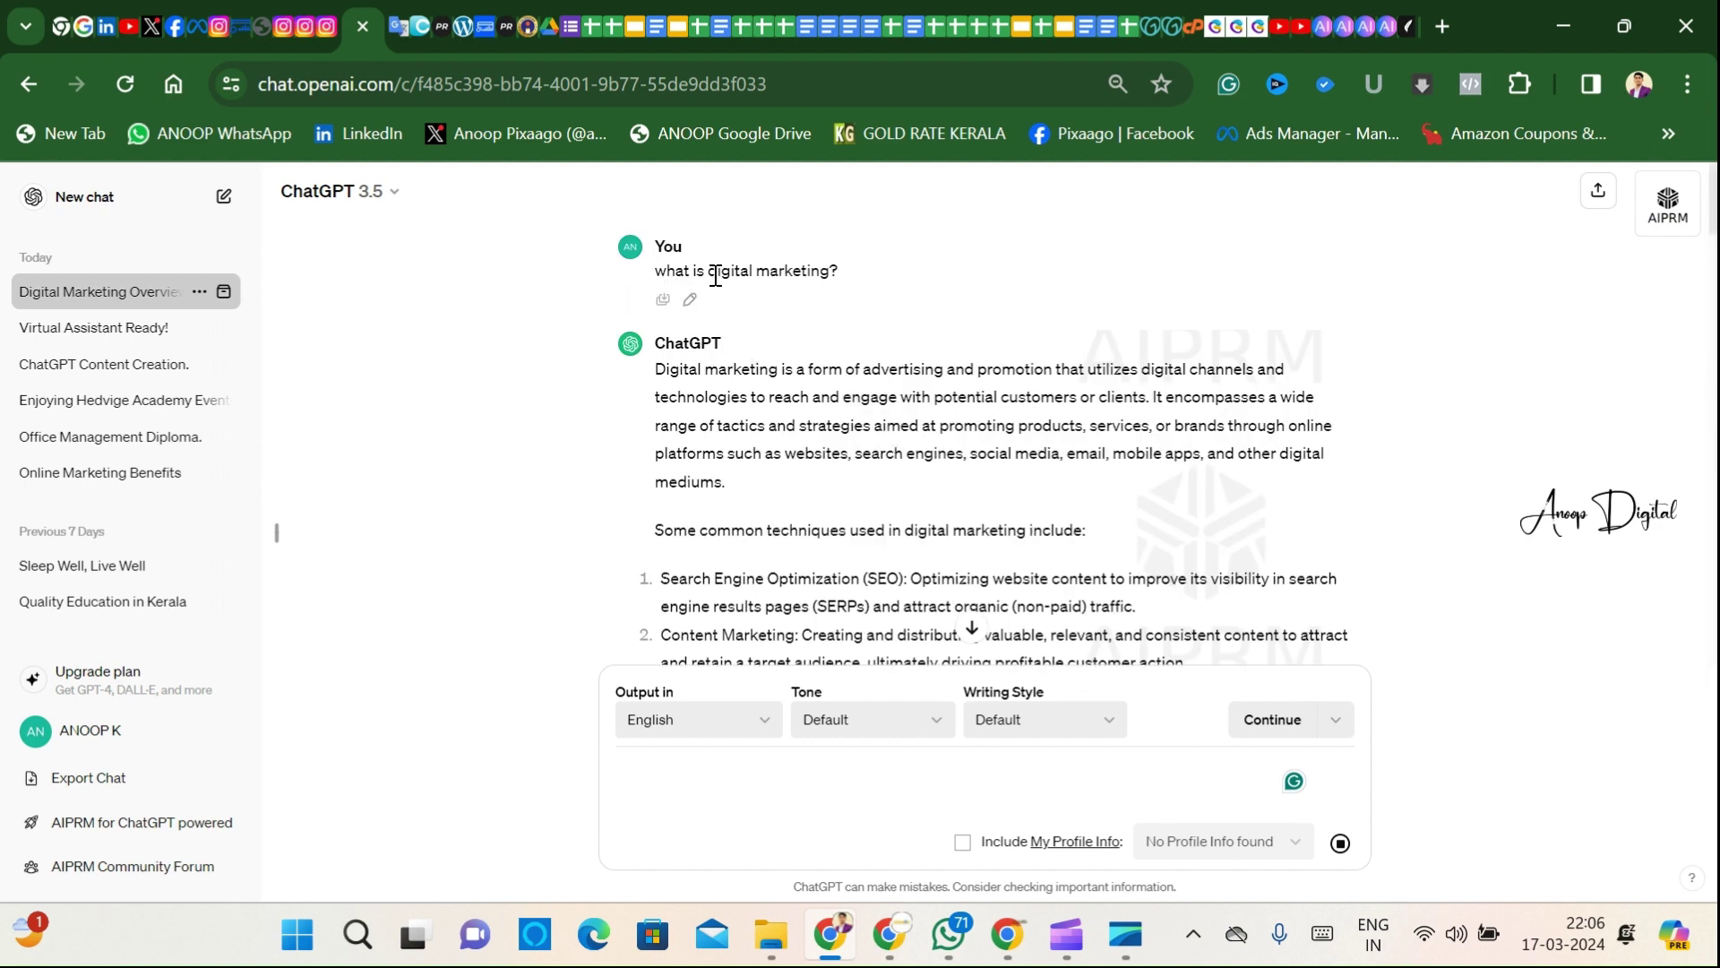
drag(709, 271, 839, 271)
scroll(993, 428, down, 8)
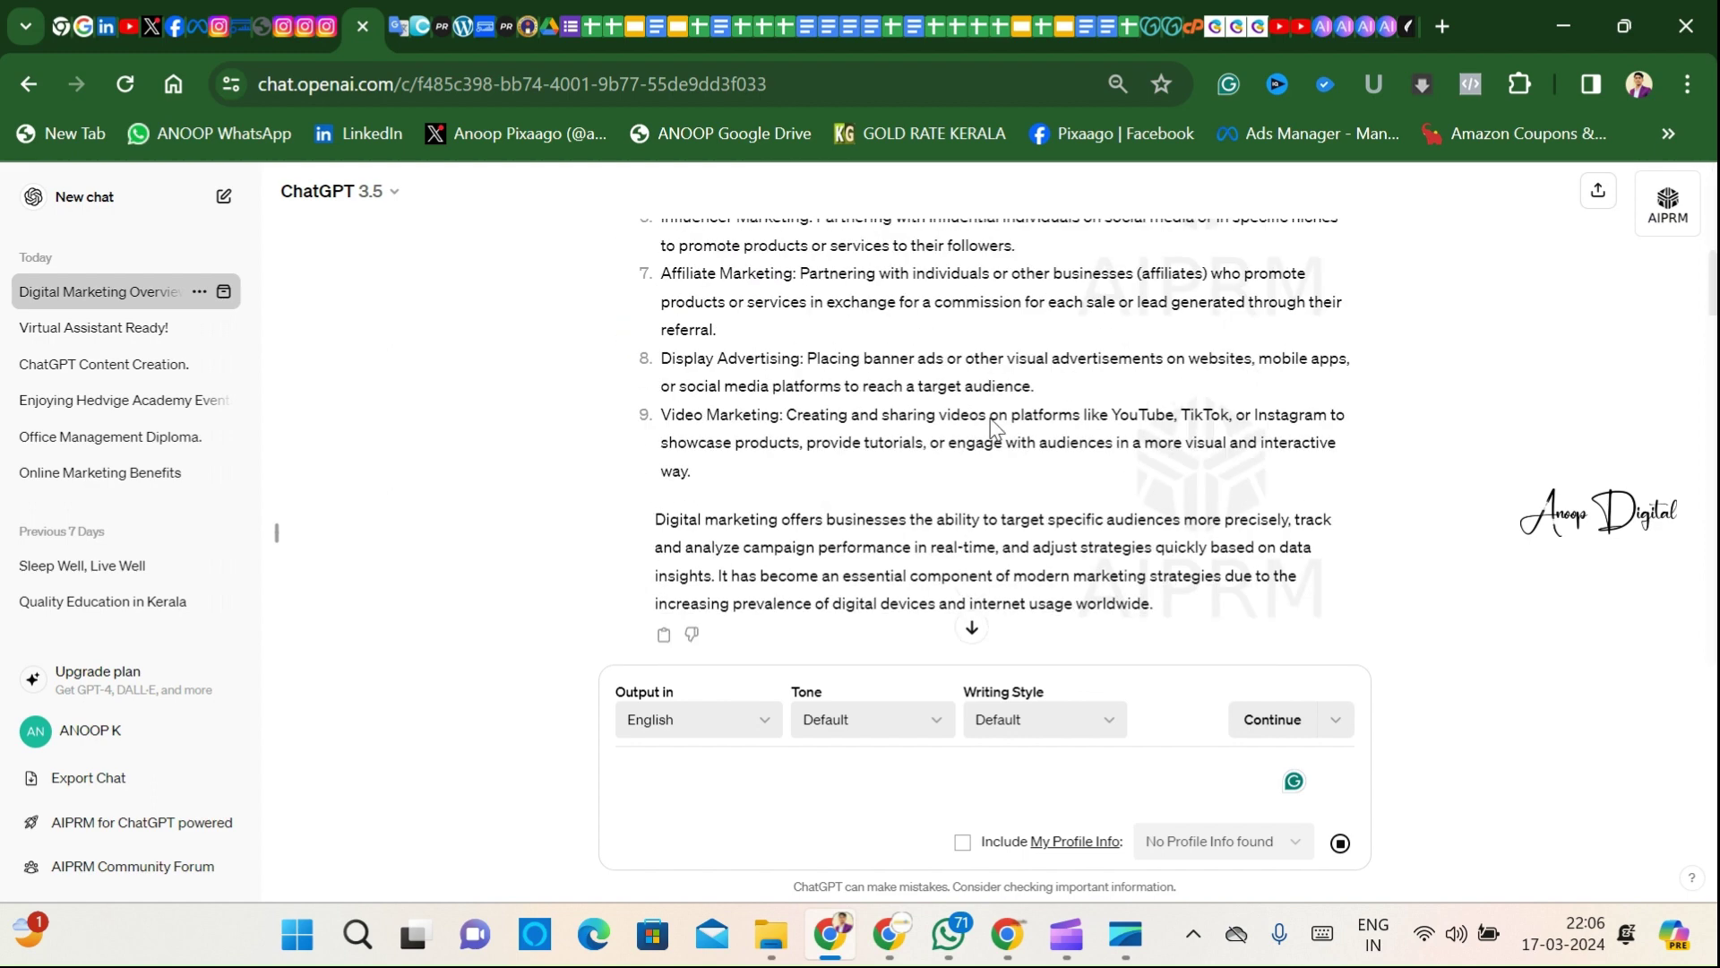
scroll(993, 420, down, 5)
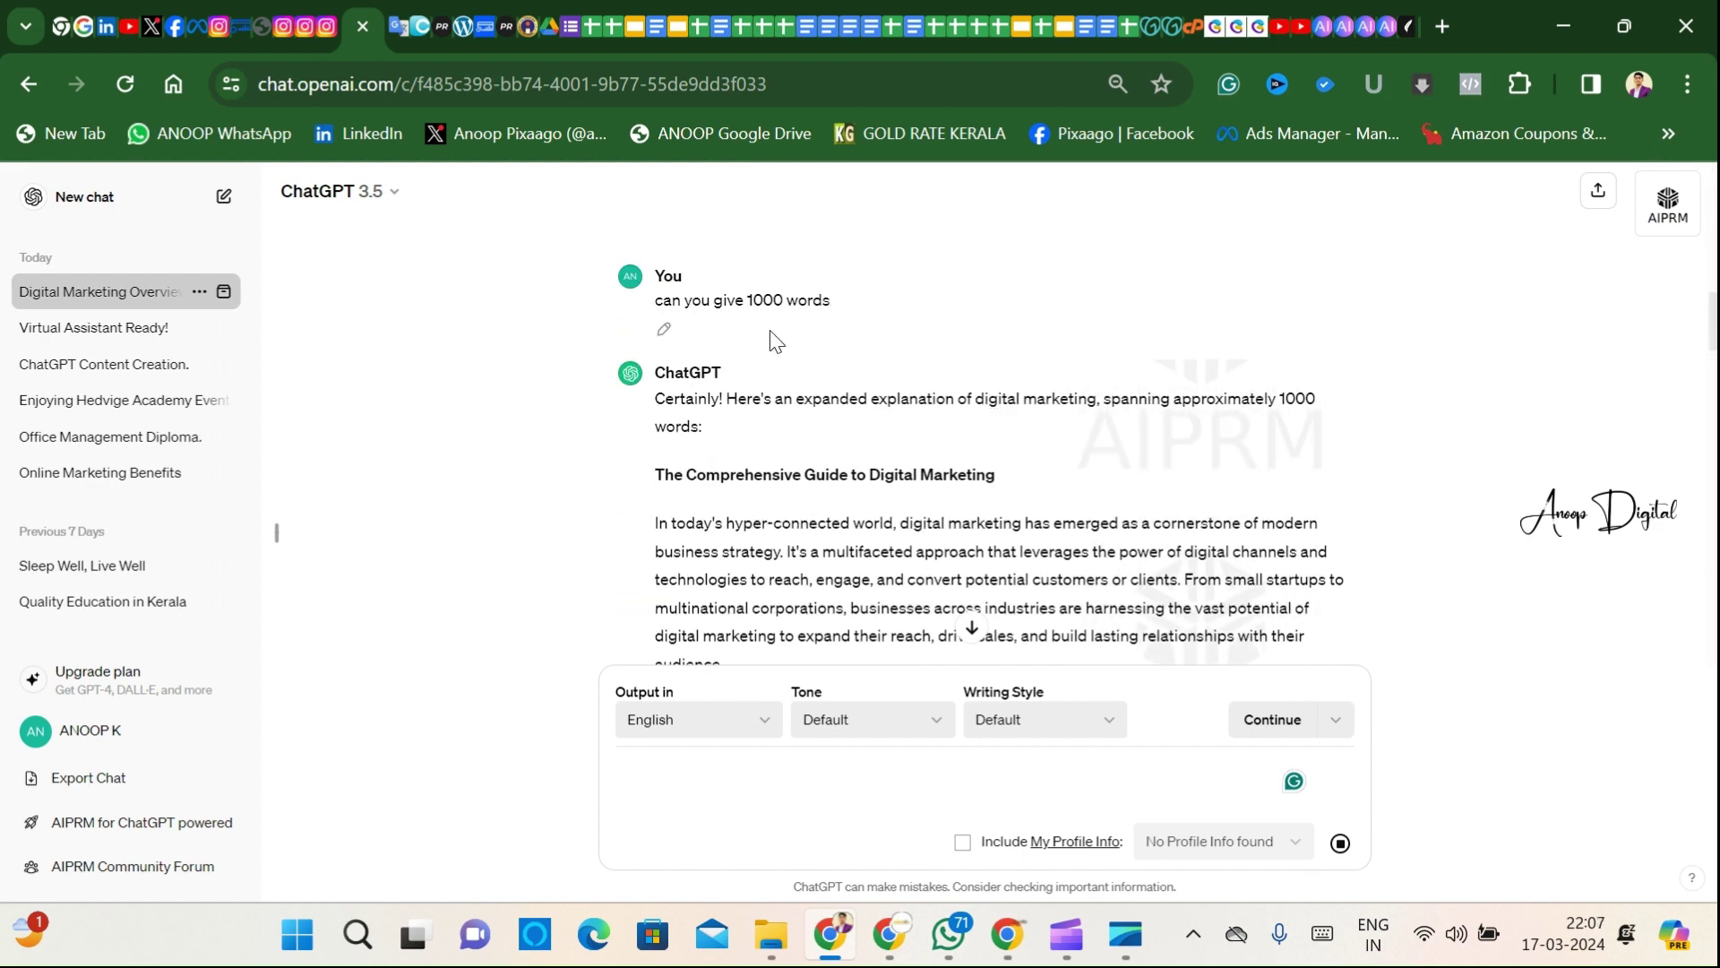
scroll(825, 391, down, 2)
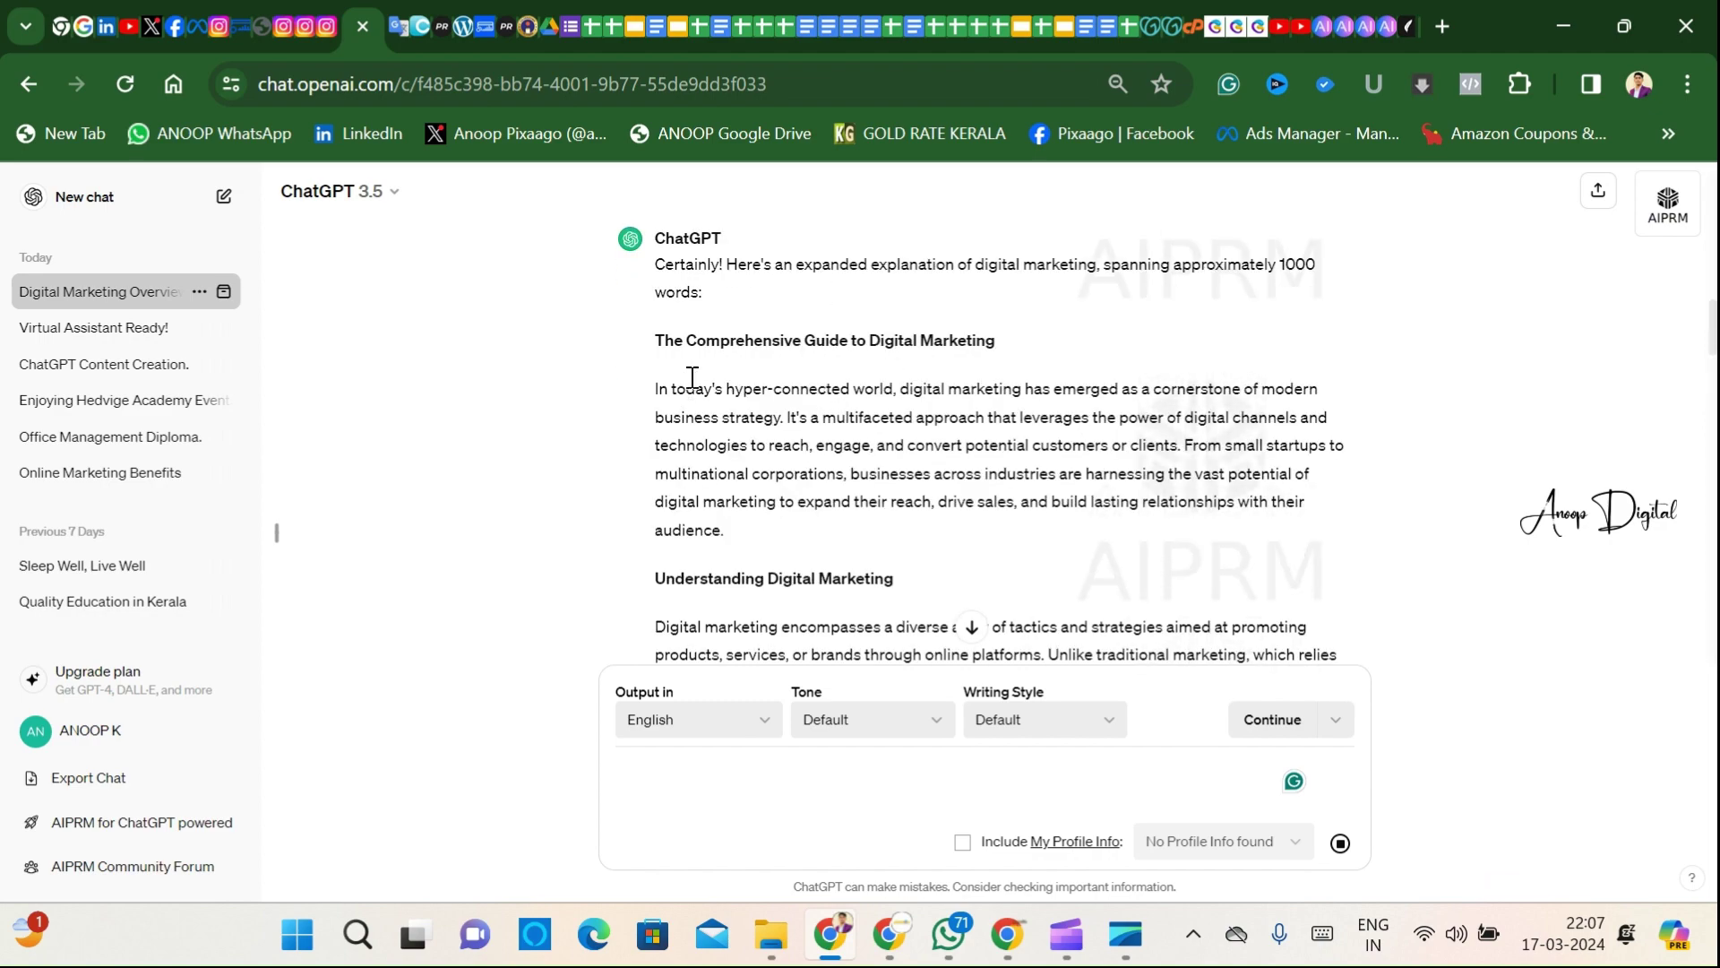
drag(648, 344, 896, 582)
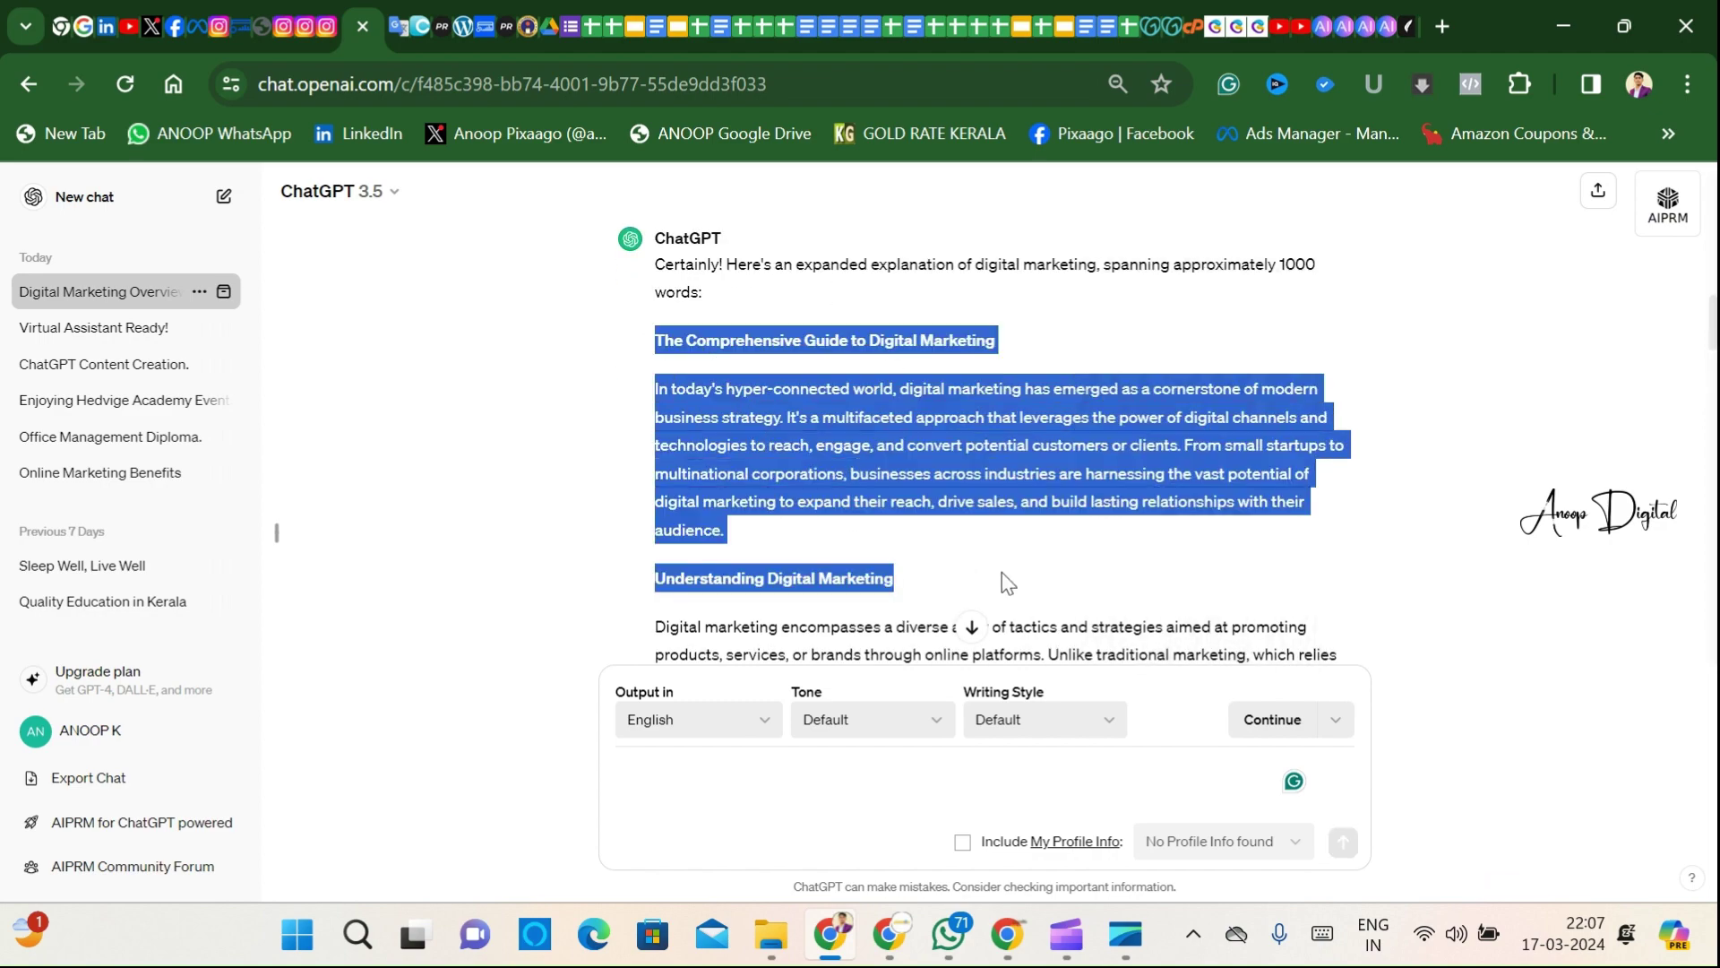
scroll(1004, 580, down, 3)
scroll(1004, 573, down, 15)
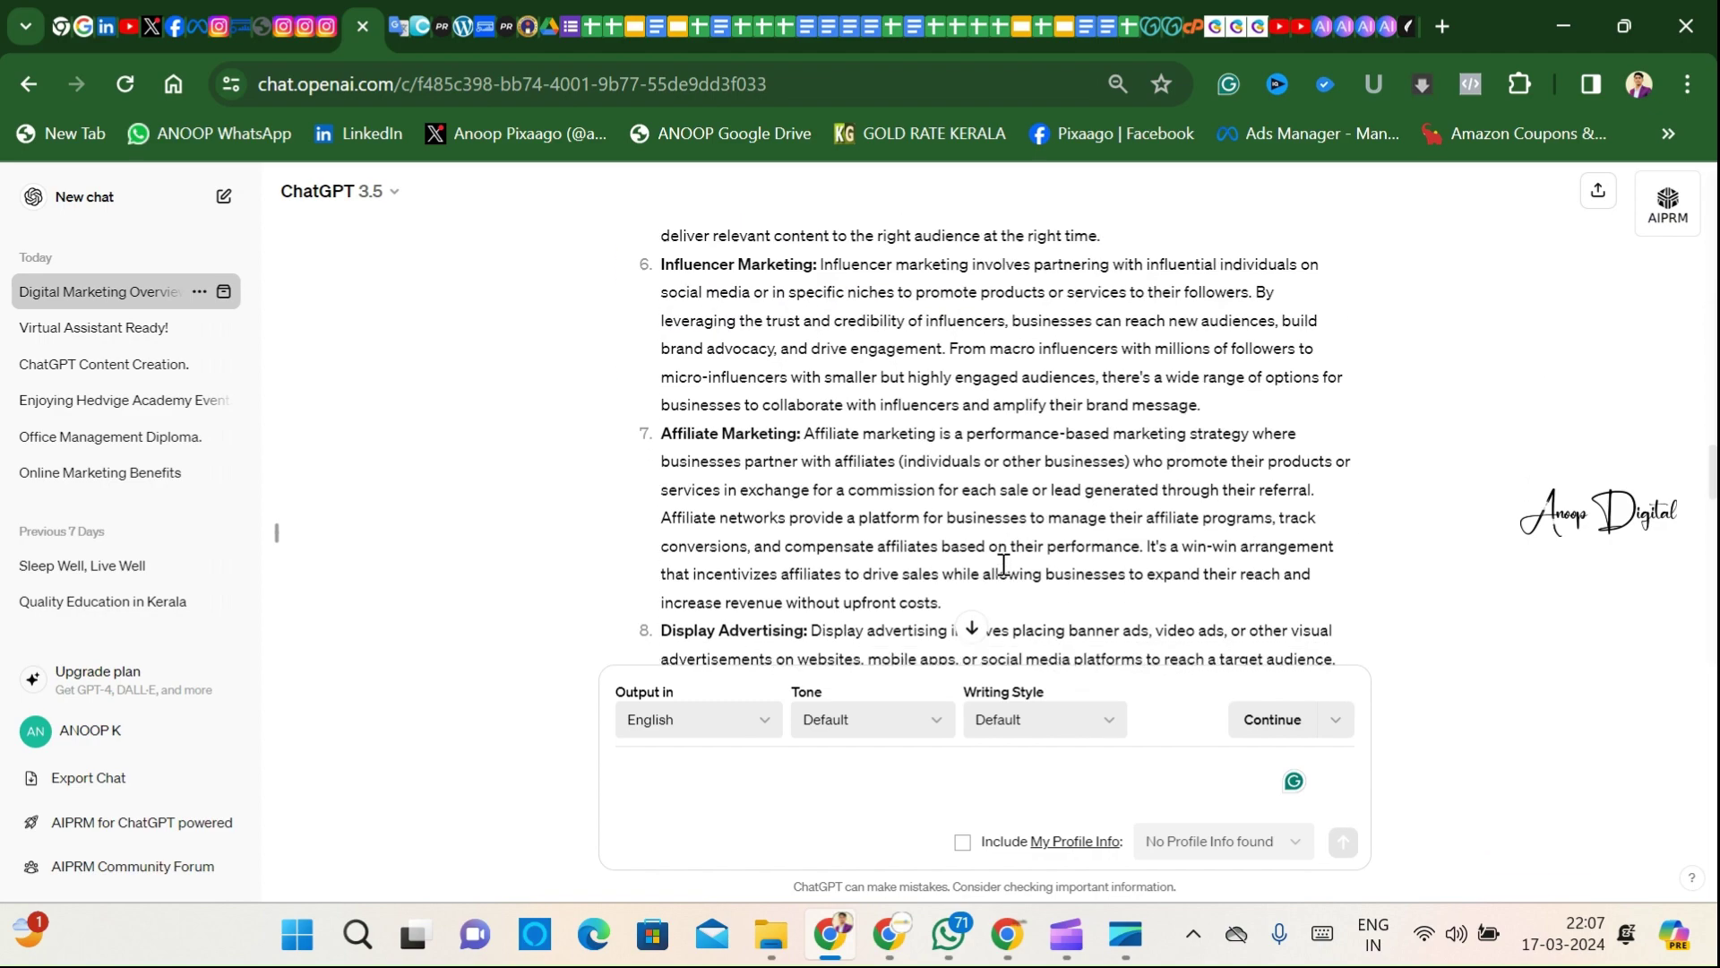
Step: Read through the rest of the expanded digital marketing answer, including the list of benefits and the conclusion
scroll(1003, 564, down, 10)
scroll(1002, 554, up, 1)
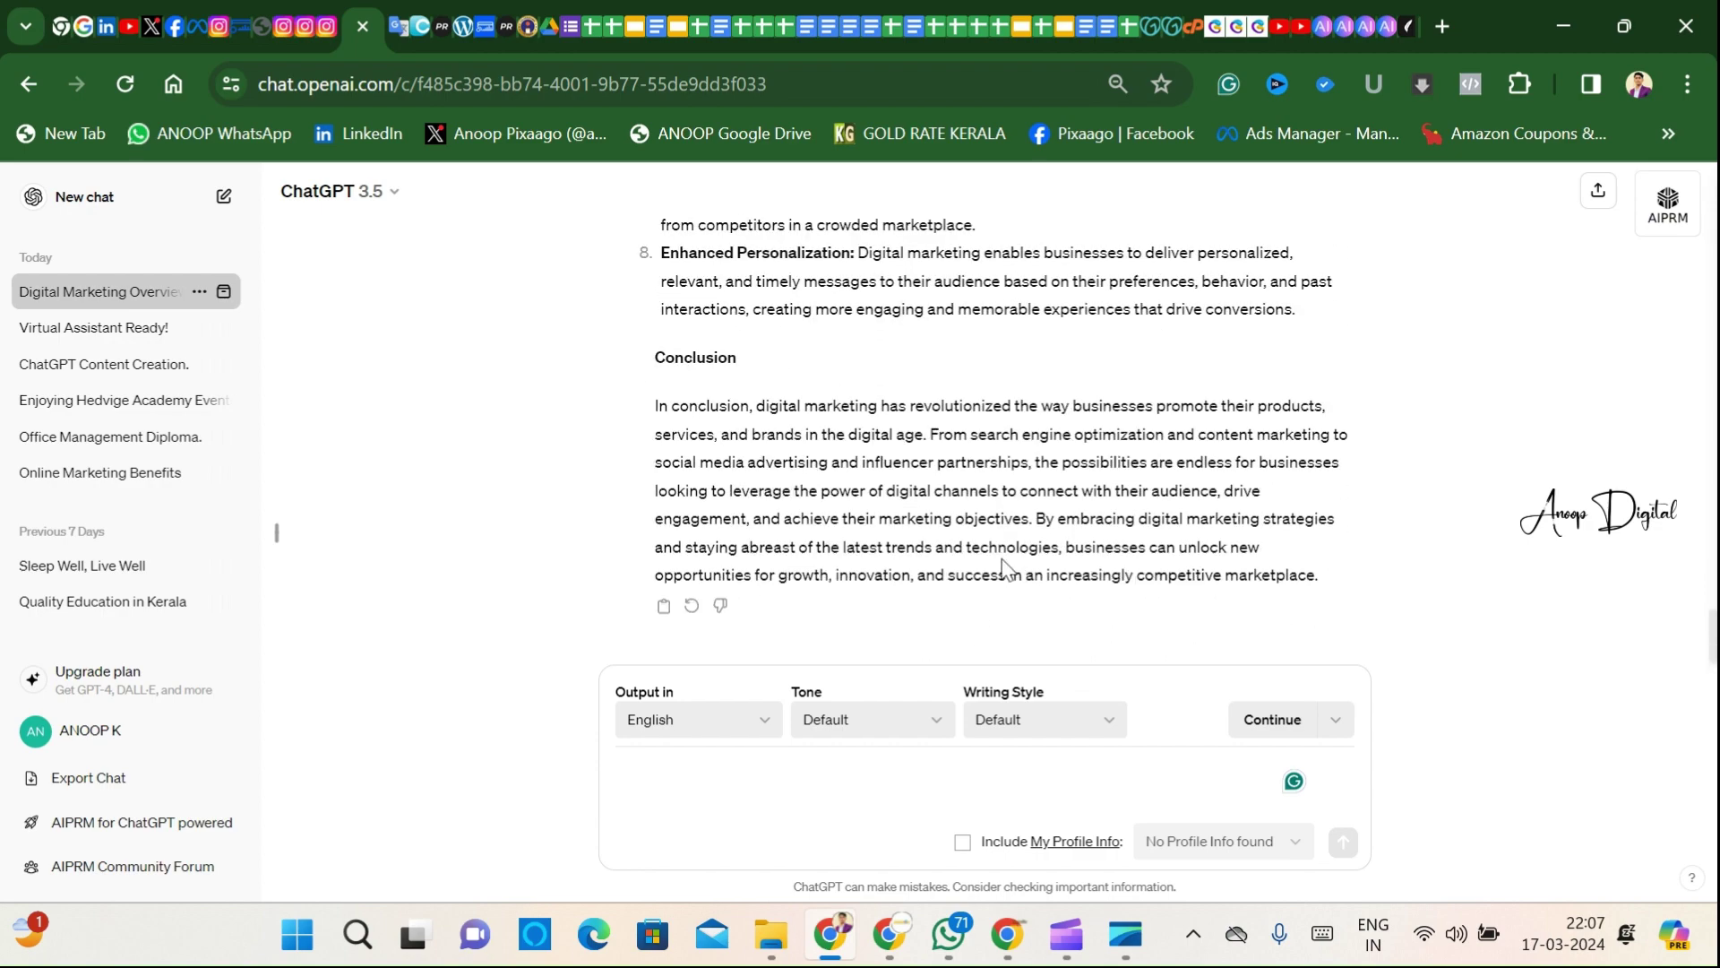
scroll(1001, 551, up, 5)
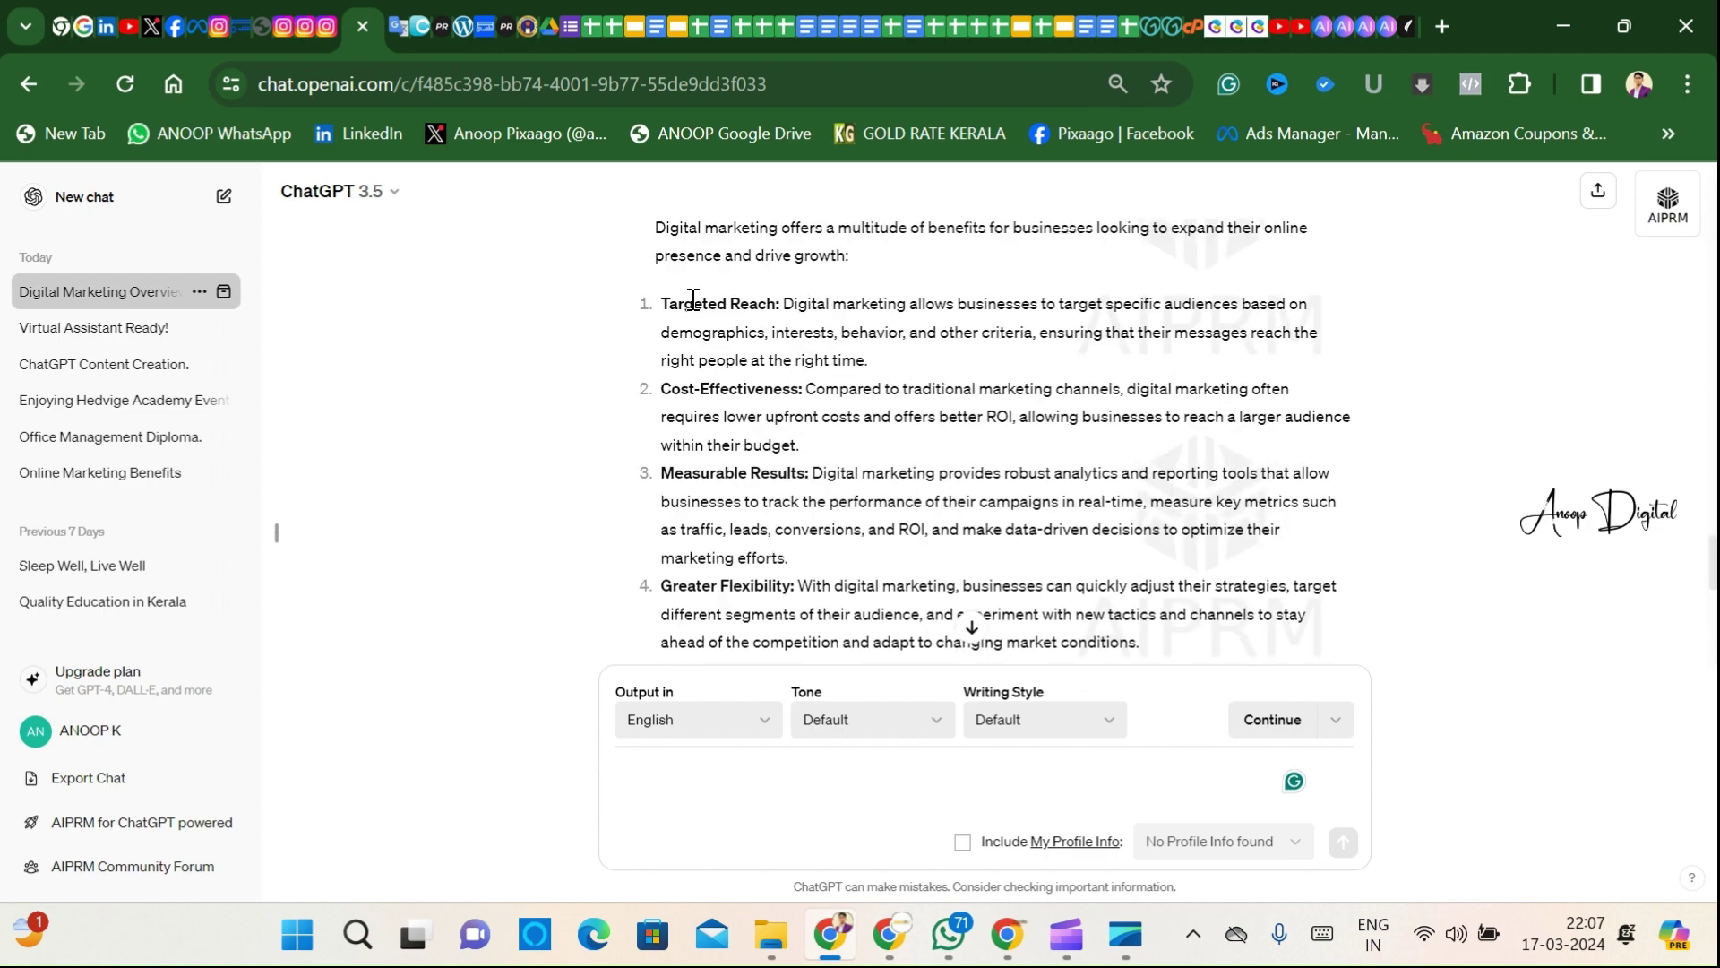
drag(661, 304, 702, 332)
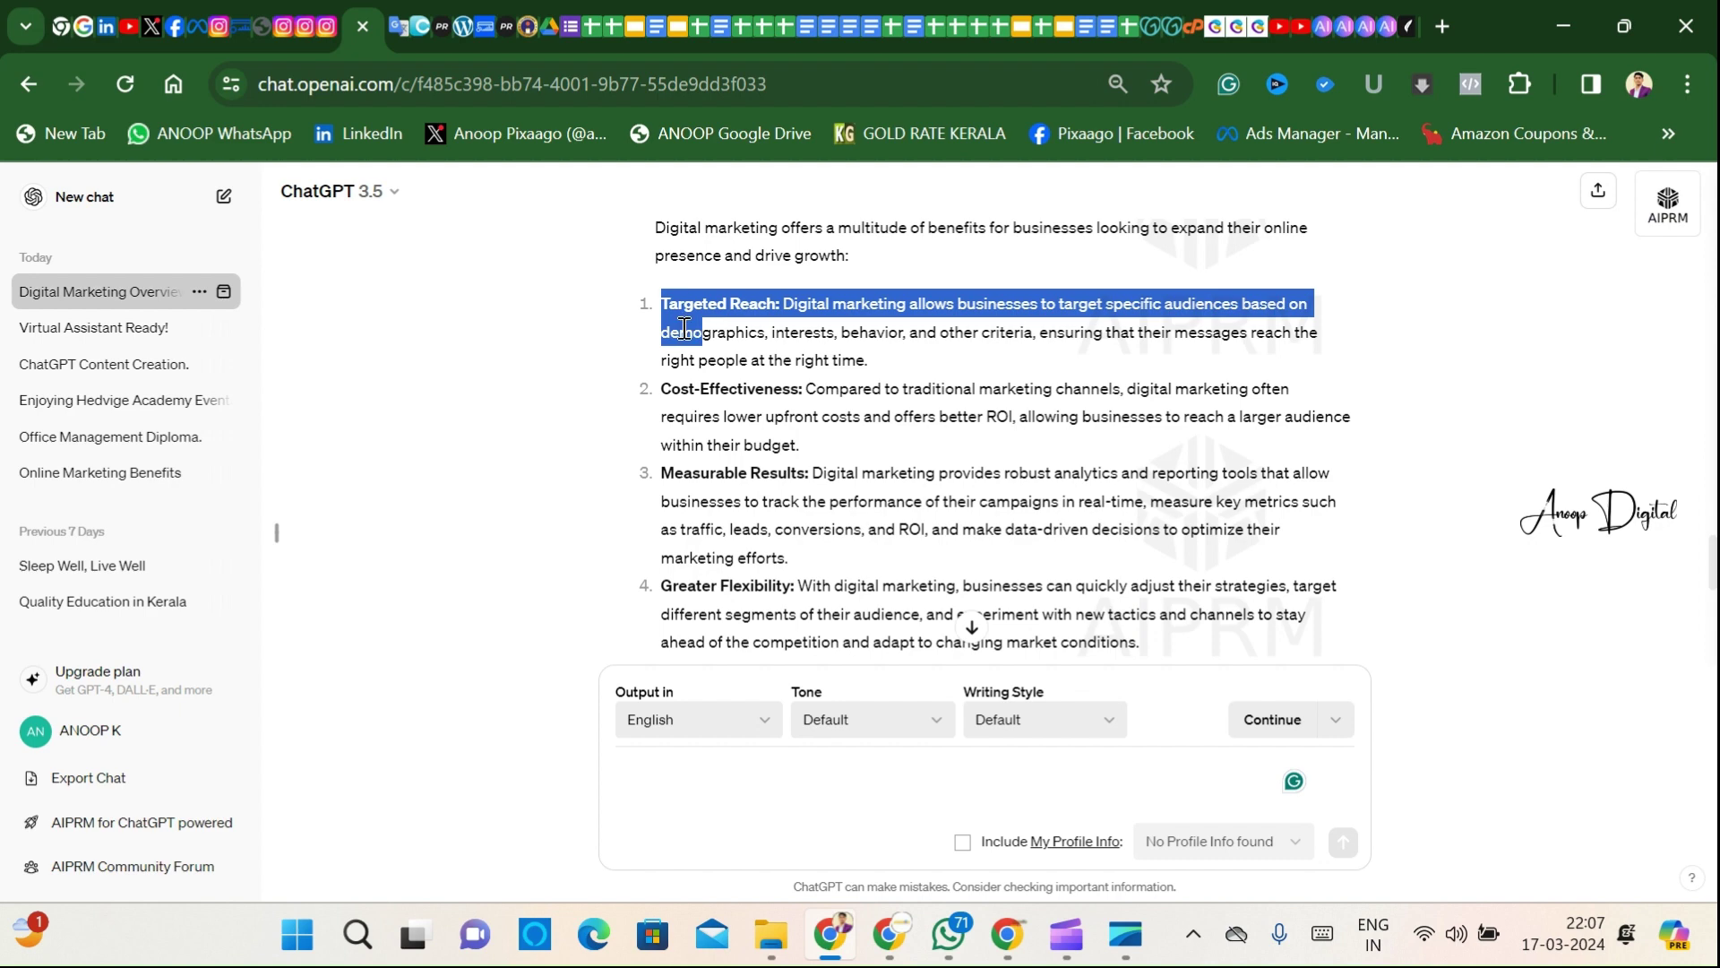
scroll(881, 541, down, 3)
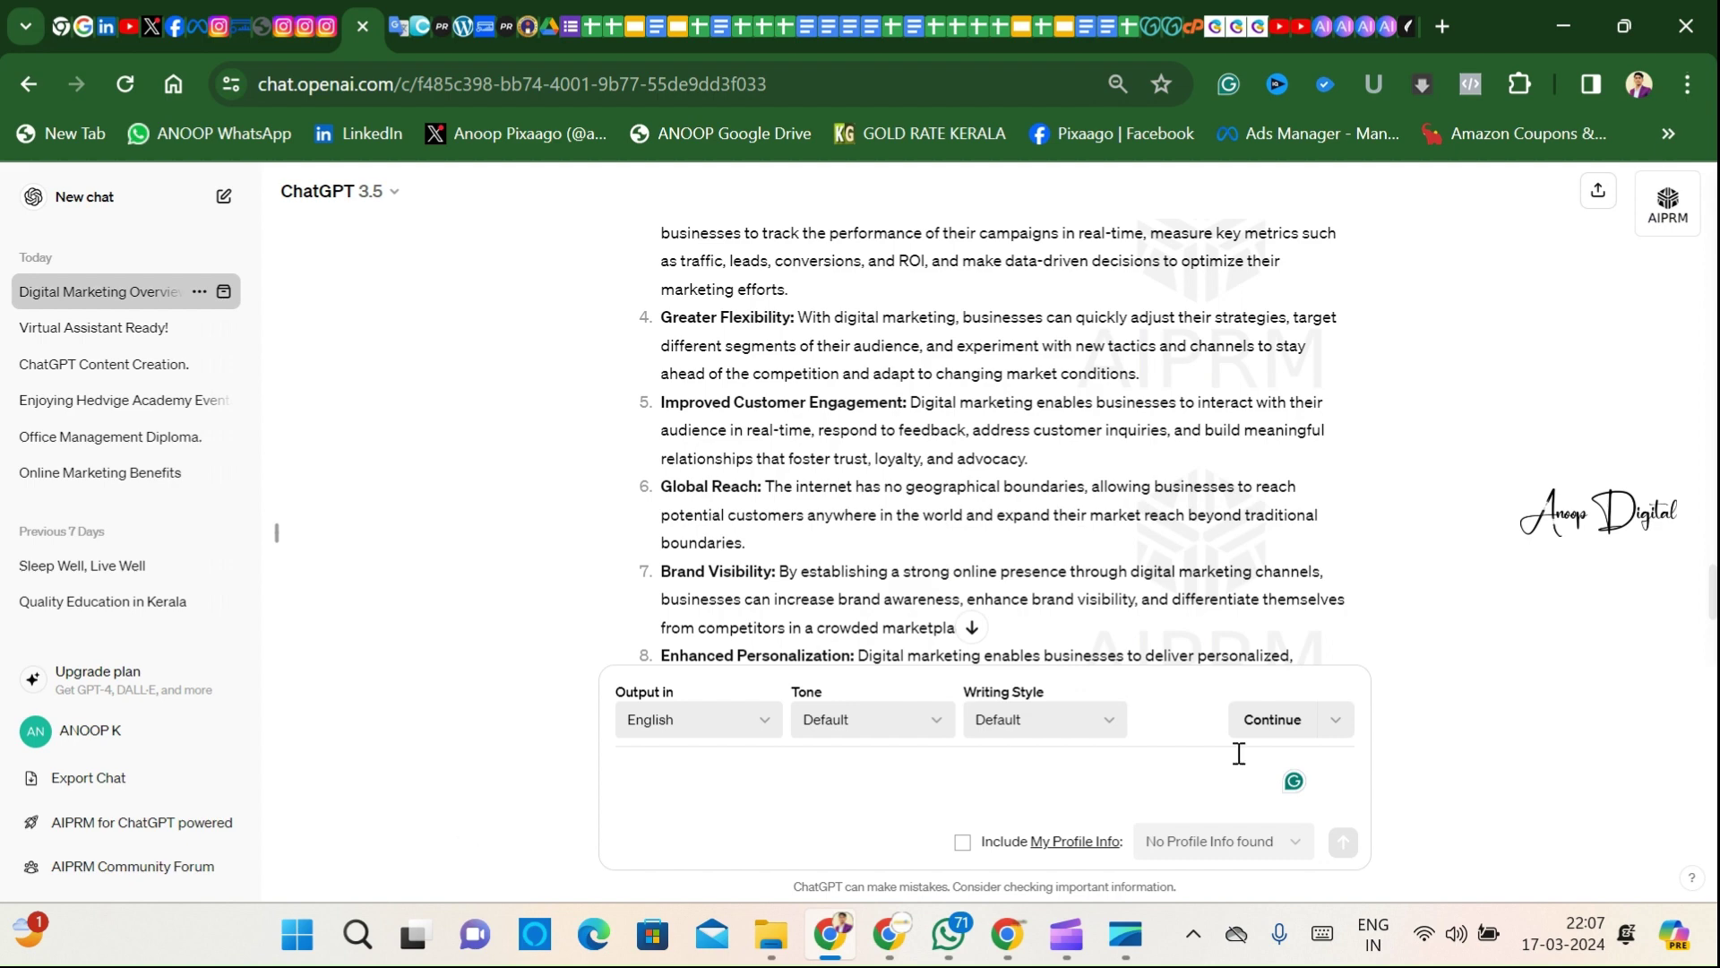
scroll(1031, 565, down, 5)
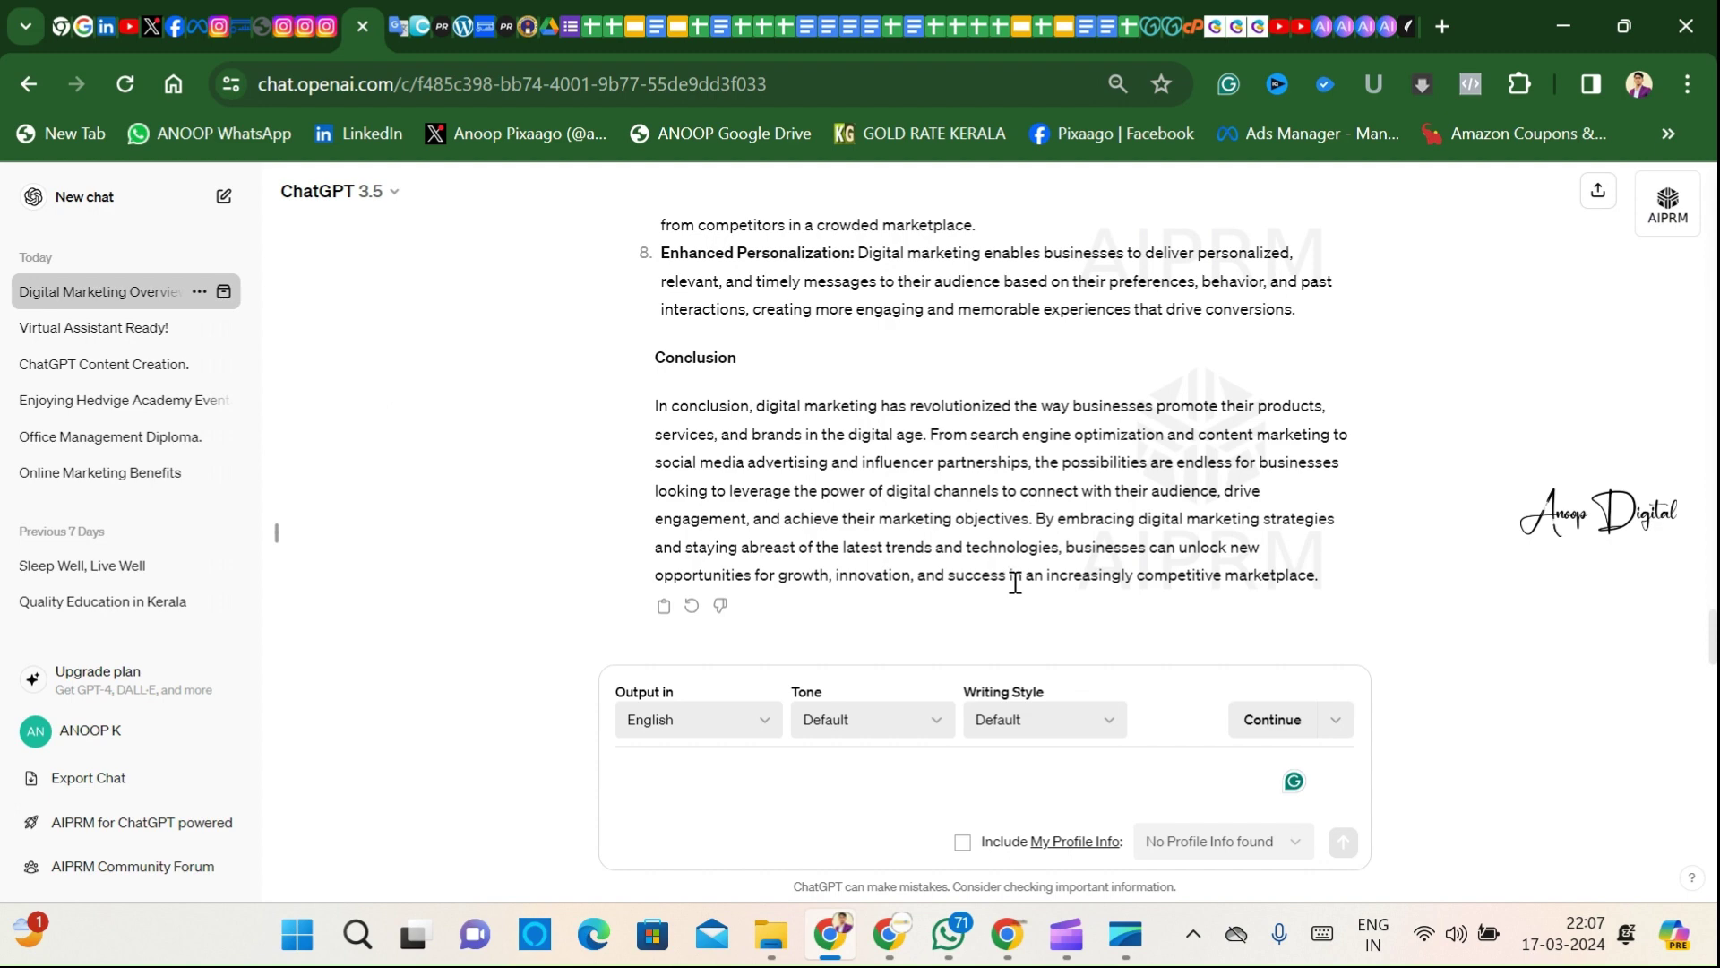
scroll(873, 509, up, 20)
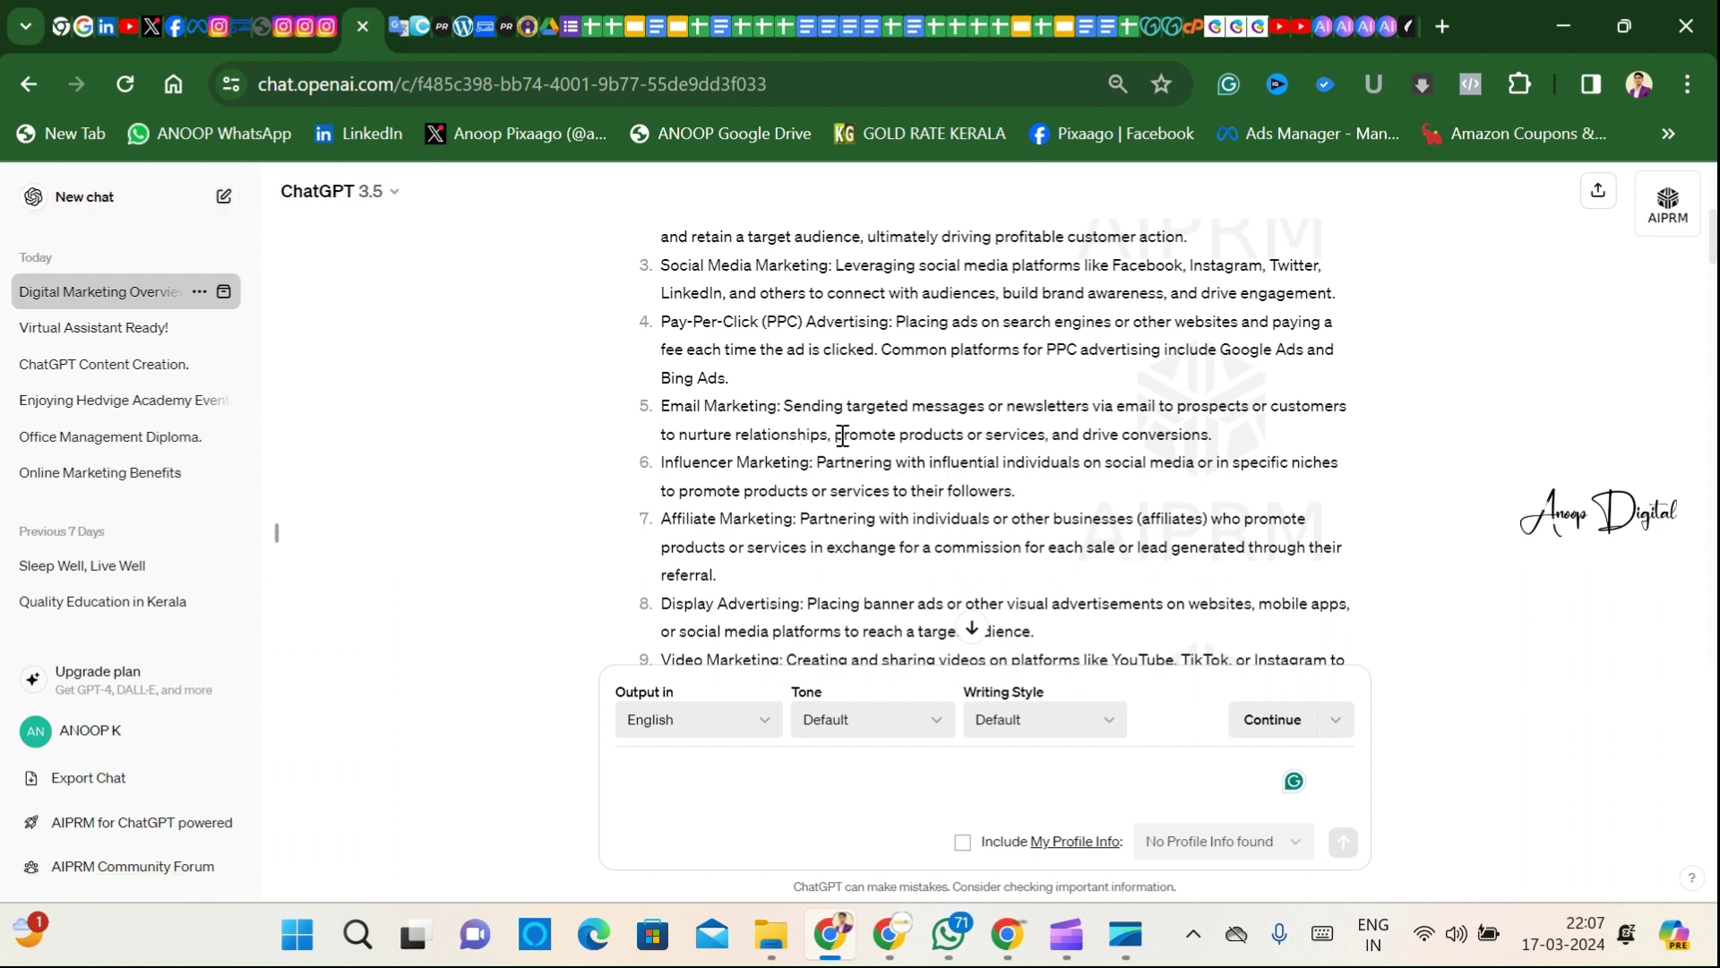
Step: Start a new chat, and look over the history of earlier chats and the available GPT model versions
click(143, 206)
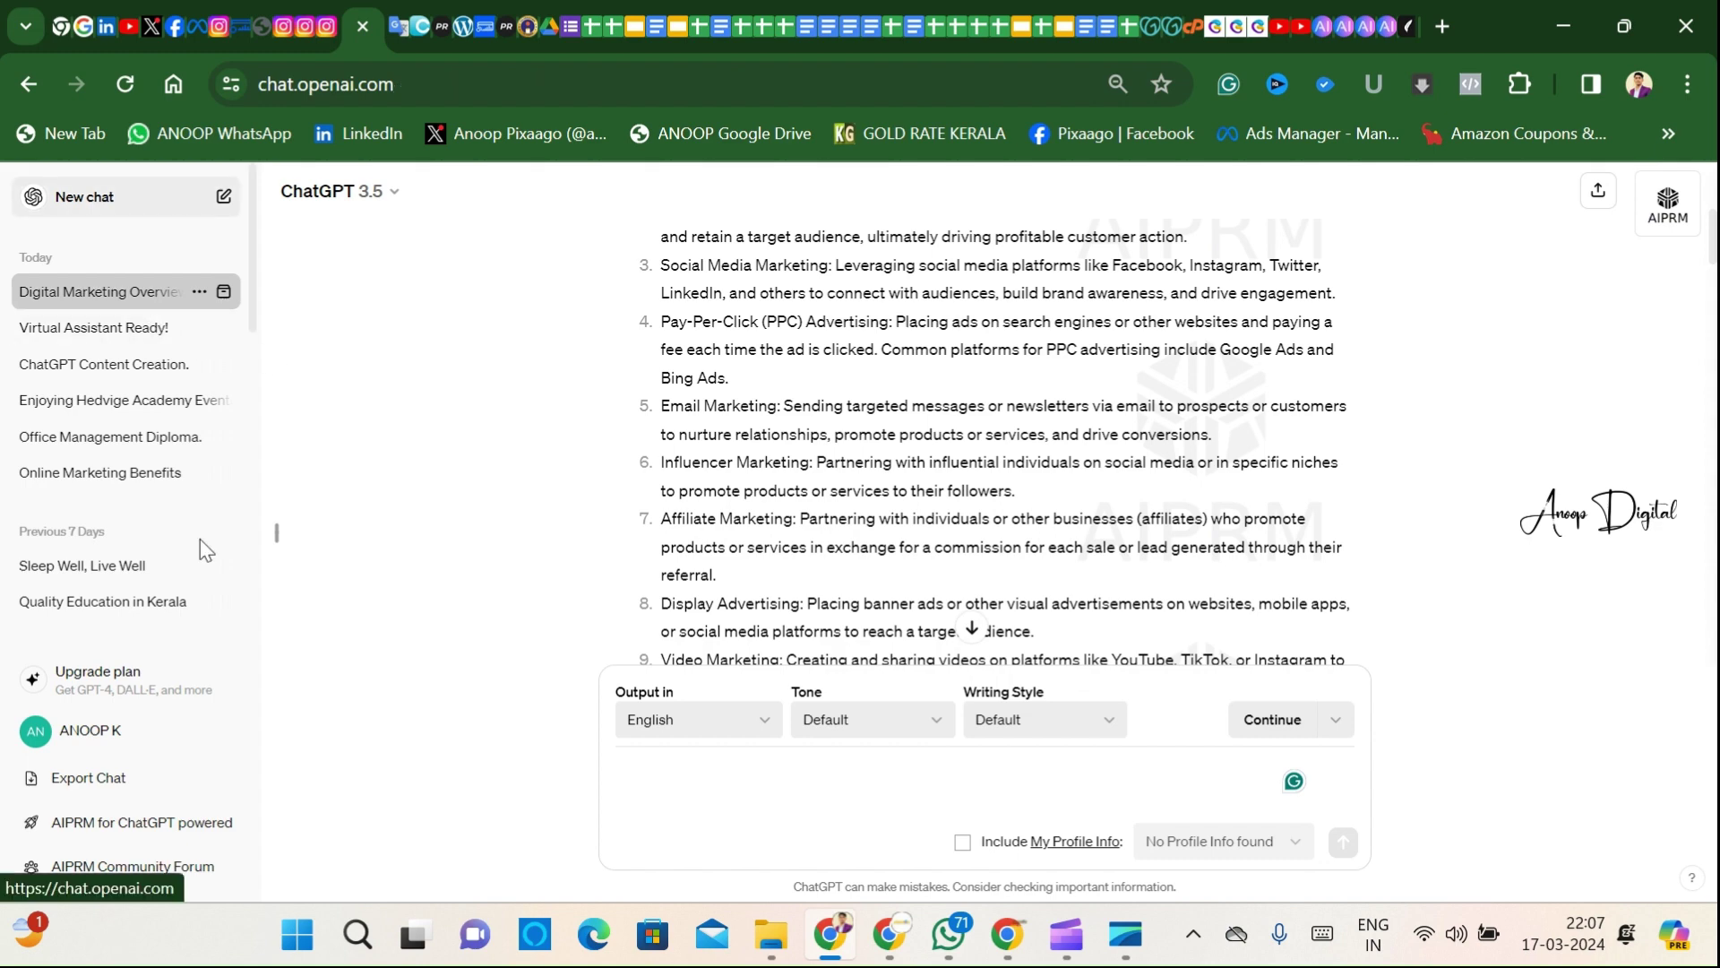
scroll(705, 786, down, 5)
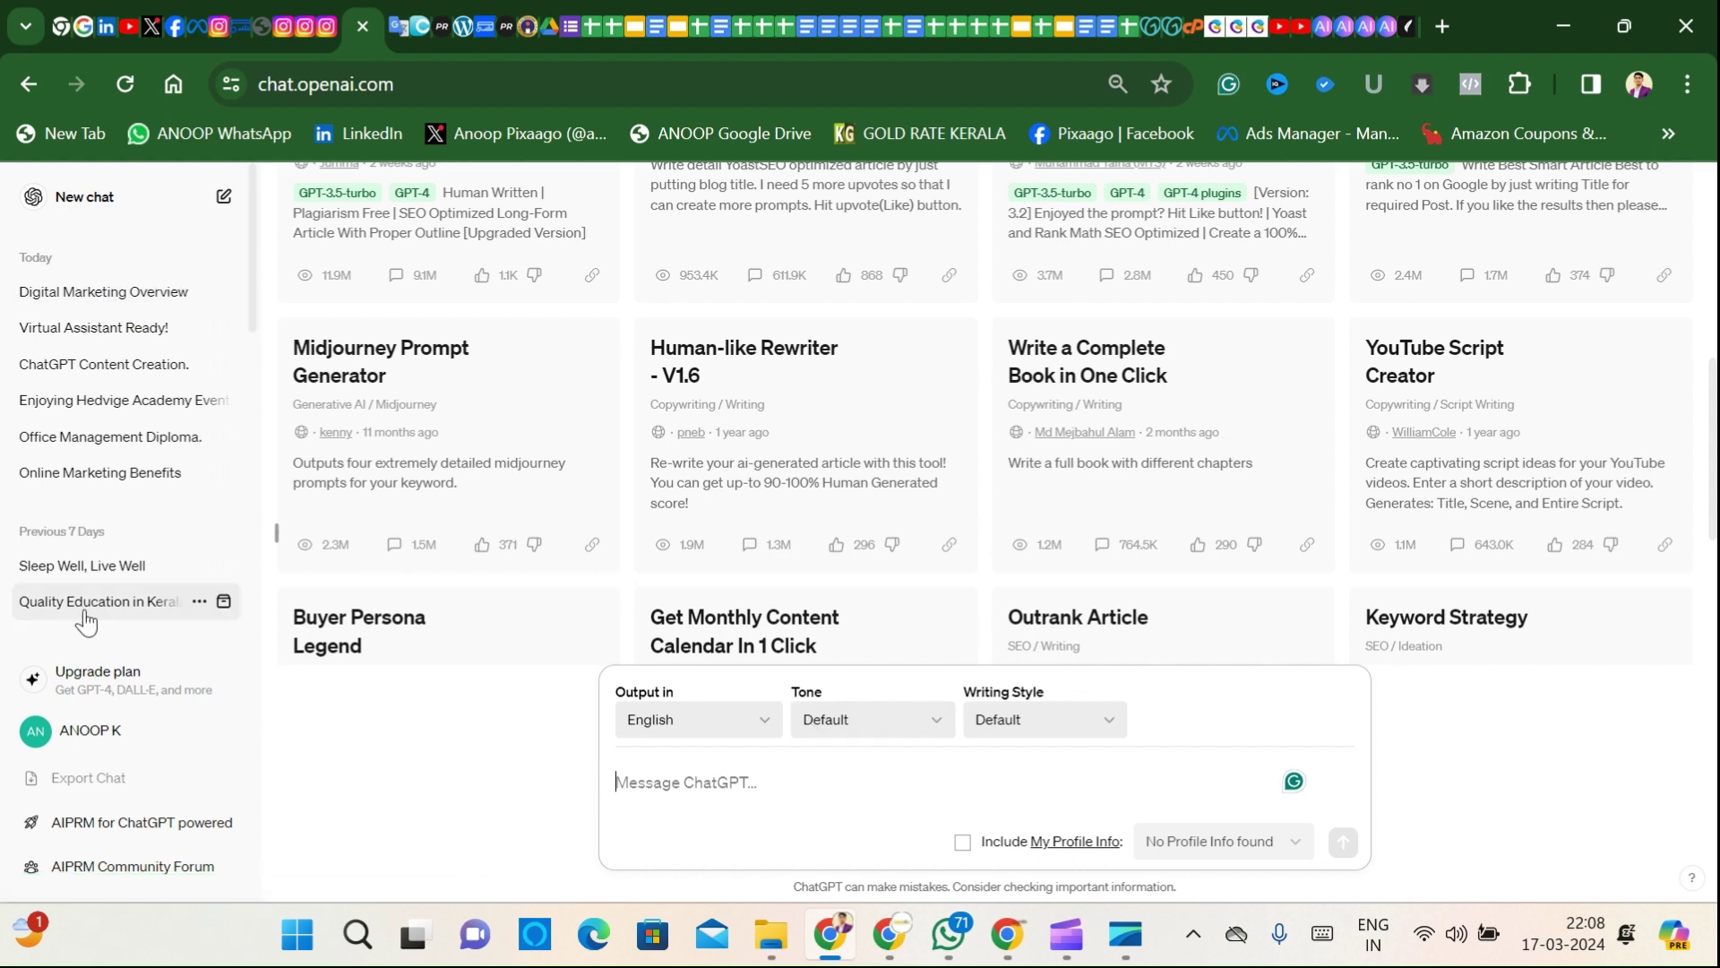
scroll(86, 618, down, 10)
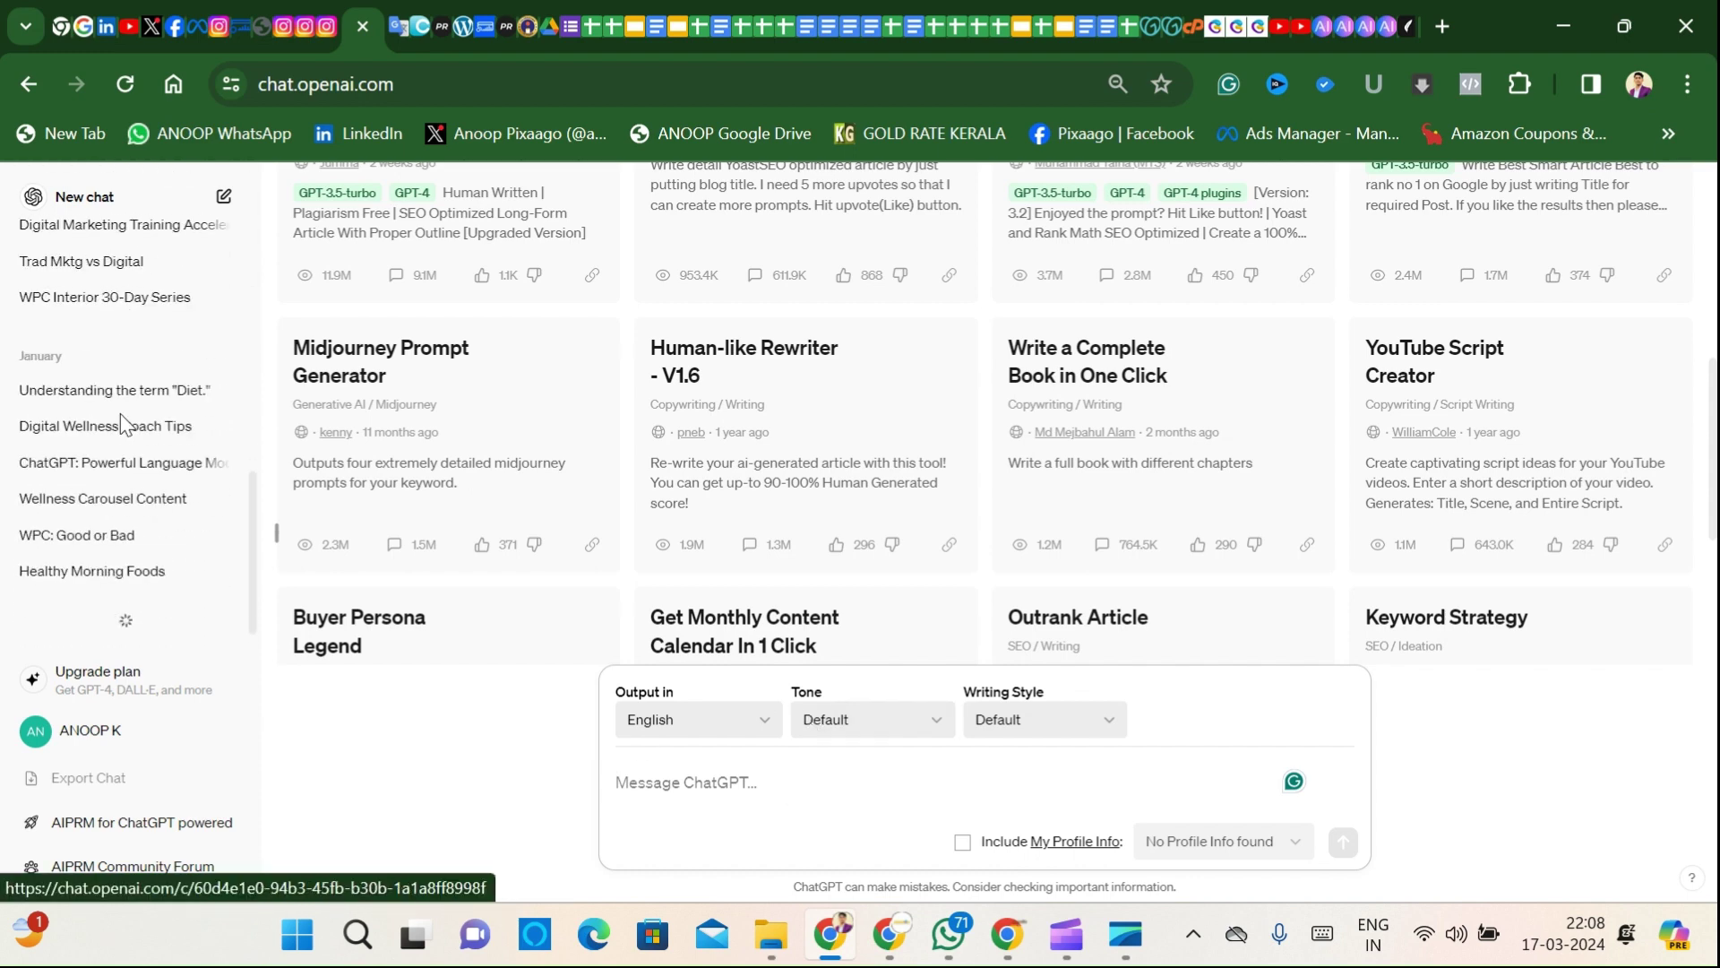
scroll(121, 457, up, 15)
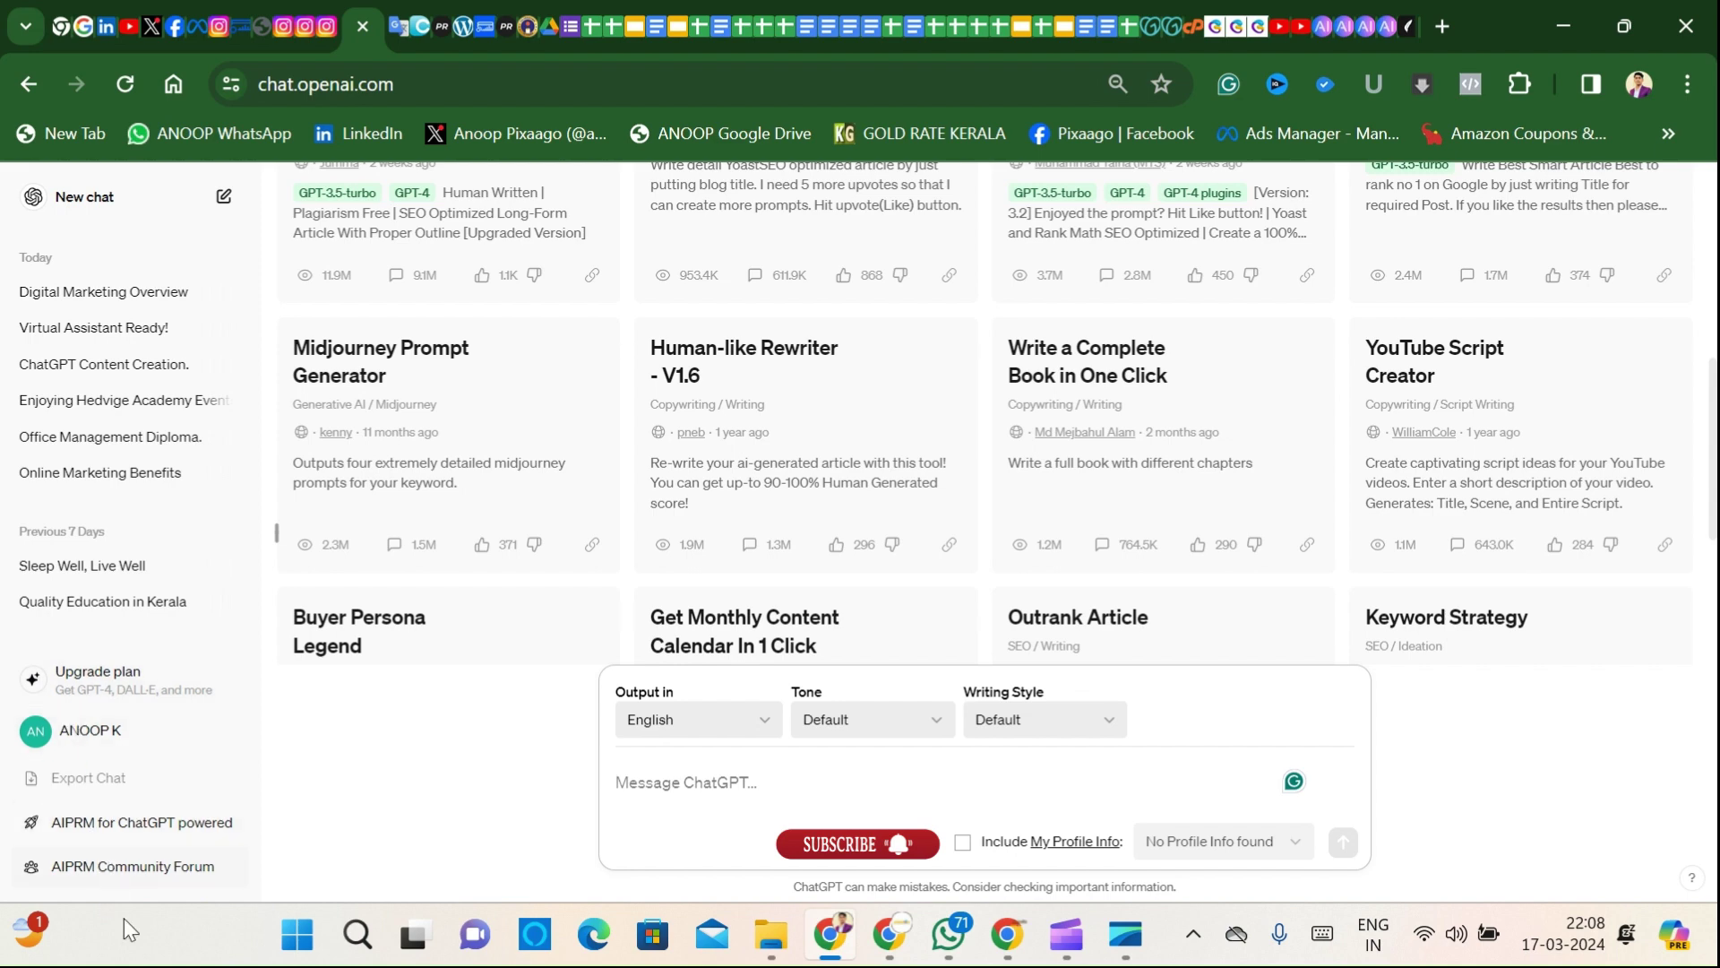
scroll(1062, 524, up, 6)
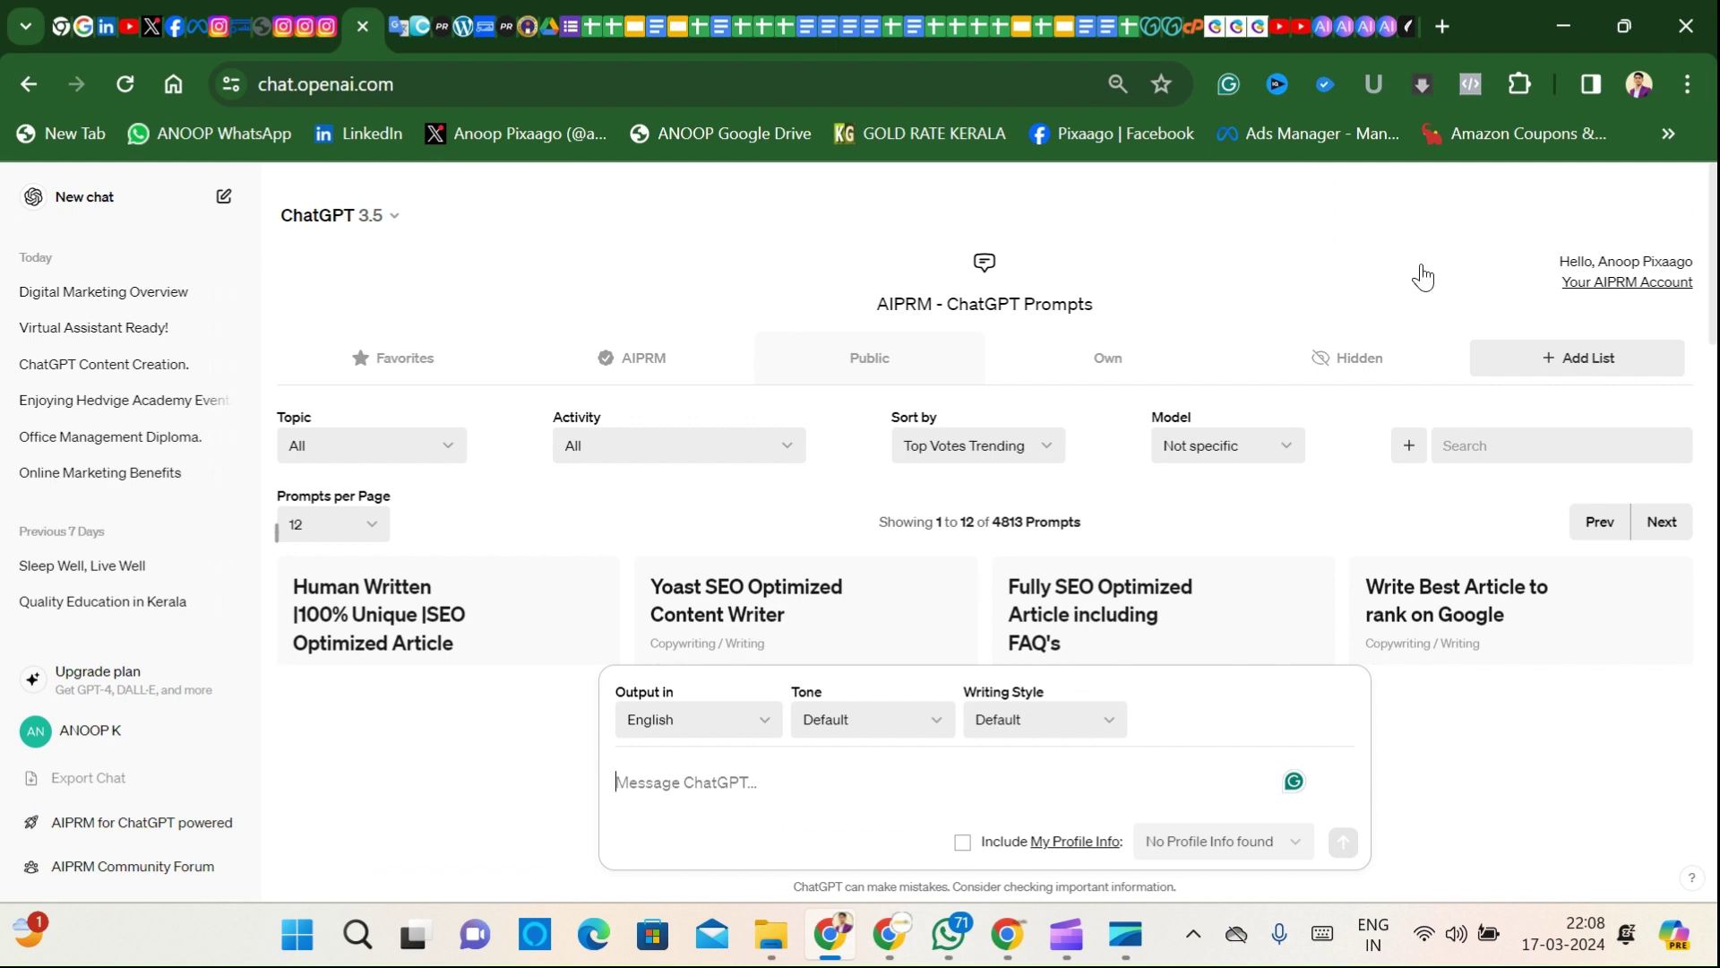
click(381, 217)
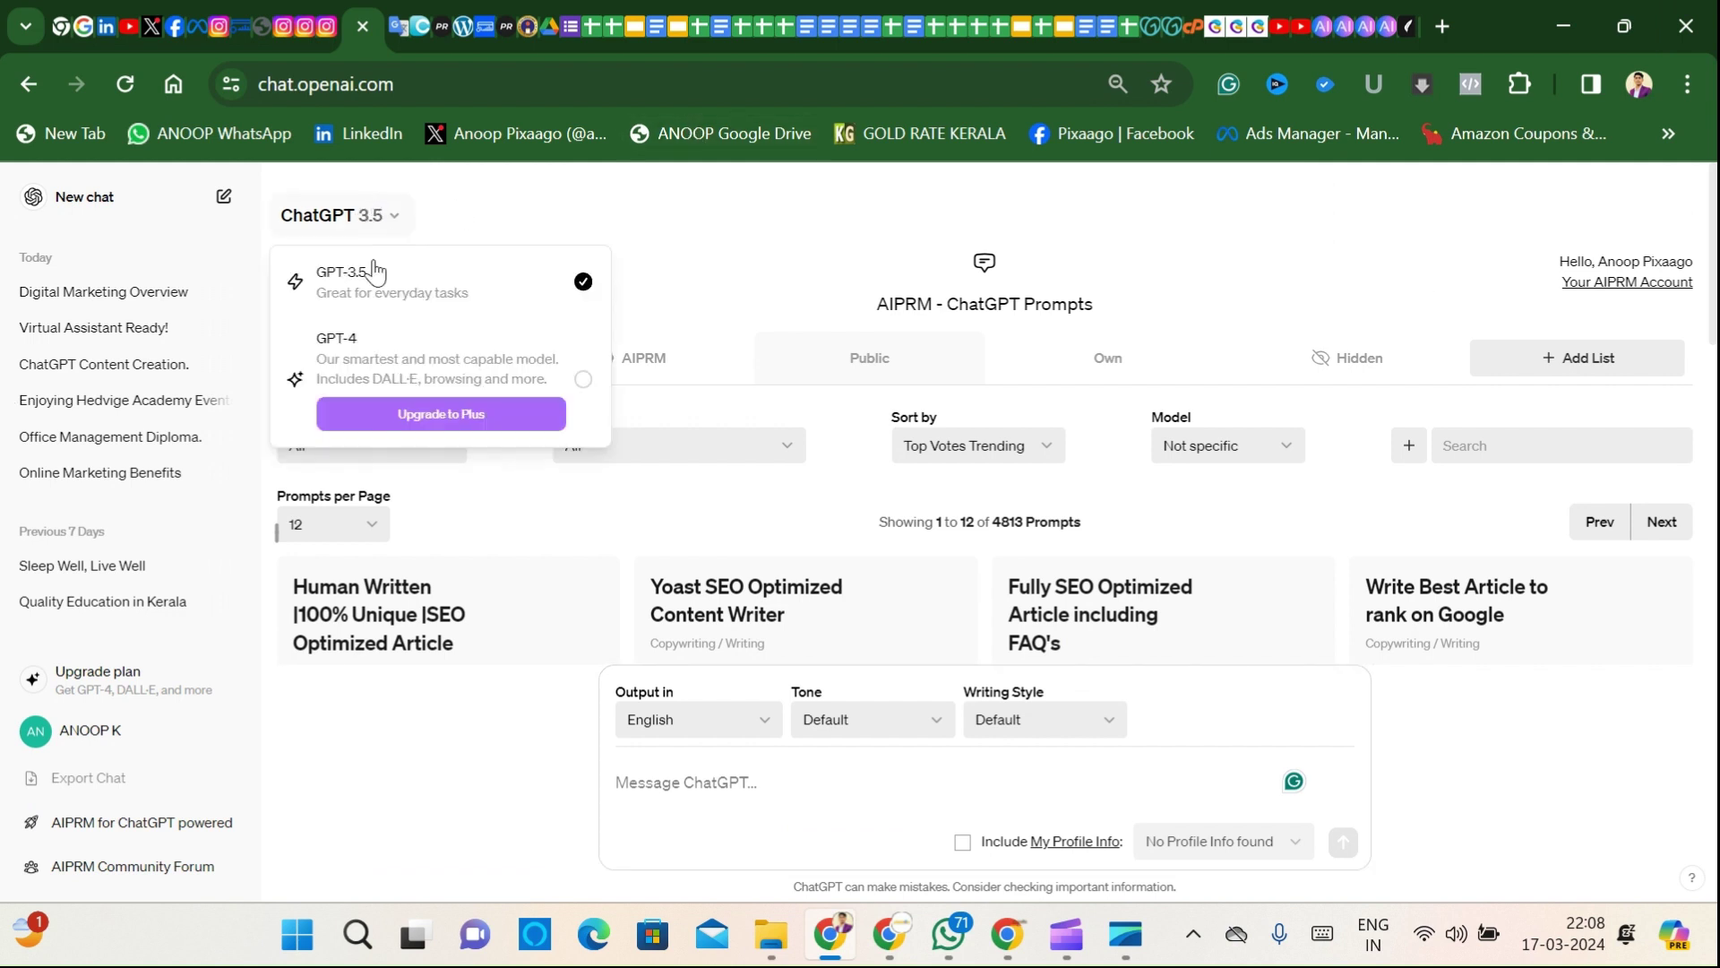
click(900, 233)
Step: Generate an article on "ai for wellness coach business" with the AIPRM prompt "Human Written |100% Unique |SEO Optimized Article"
scroll(599, 432, down, 3)
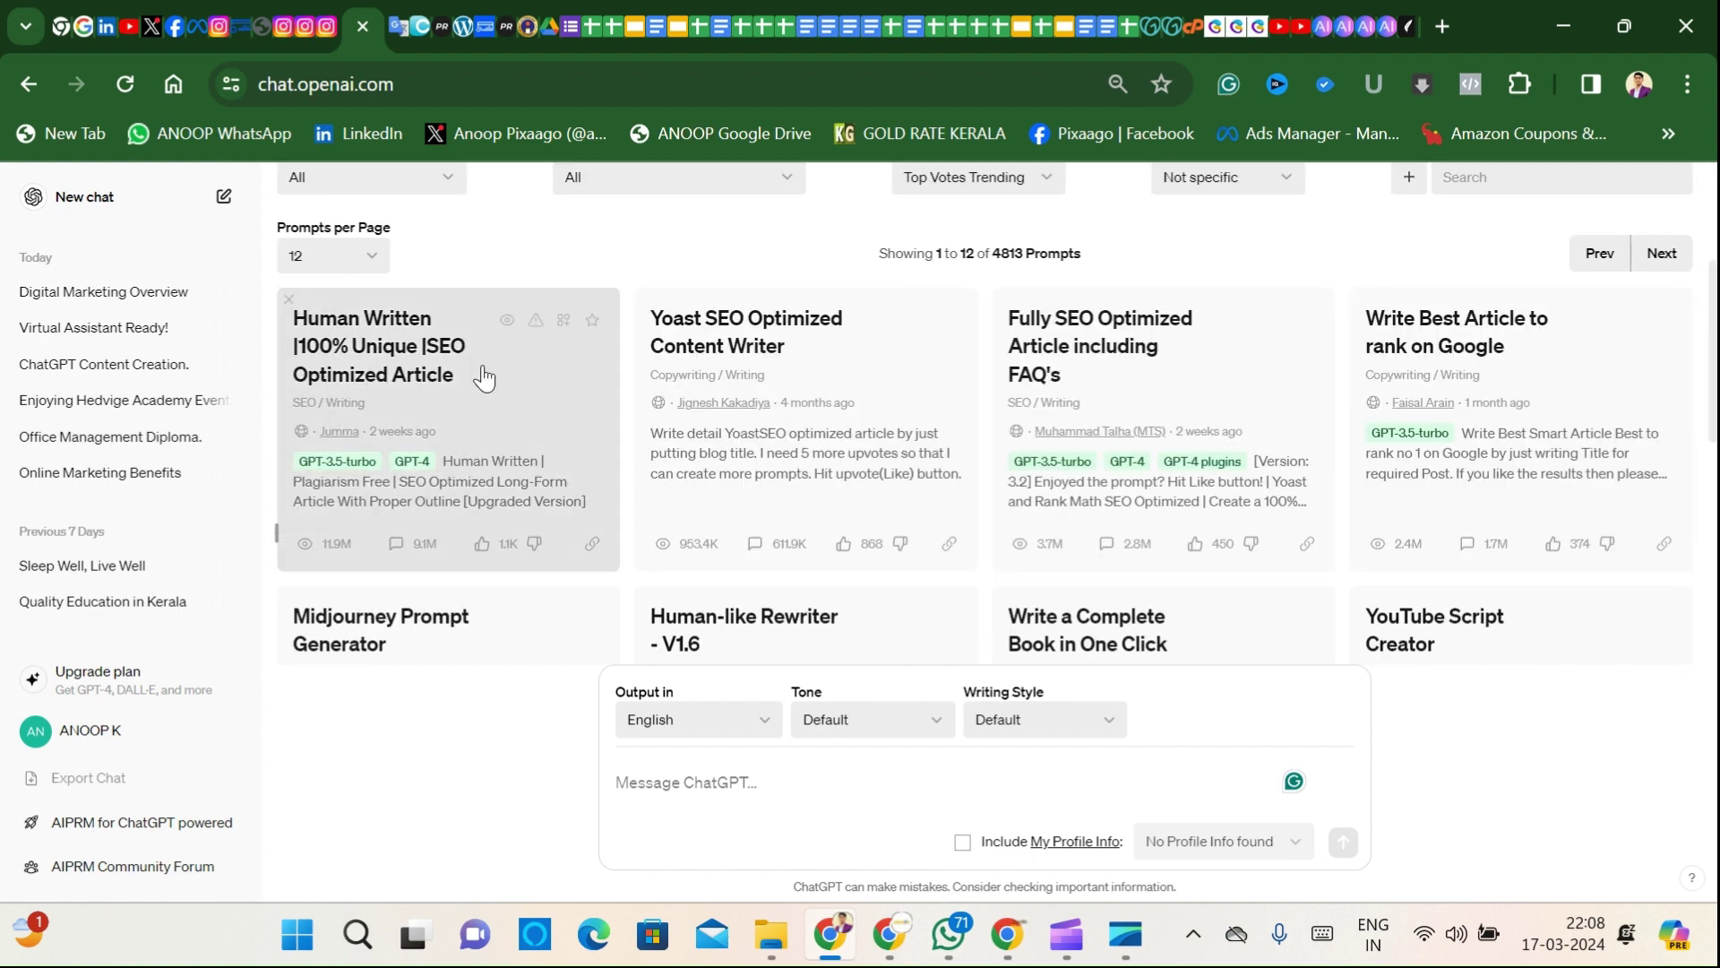
click(414, 357)
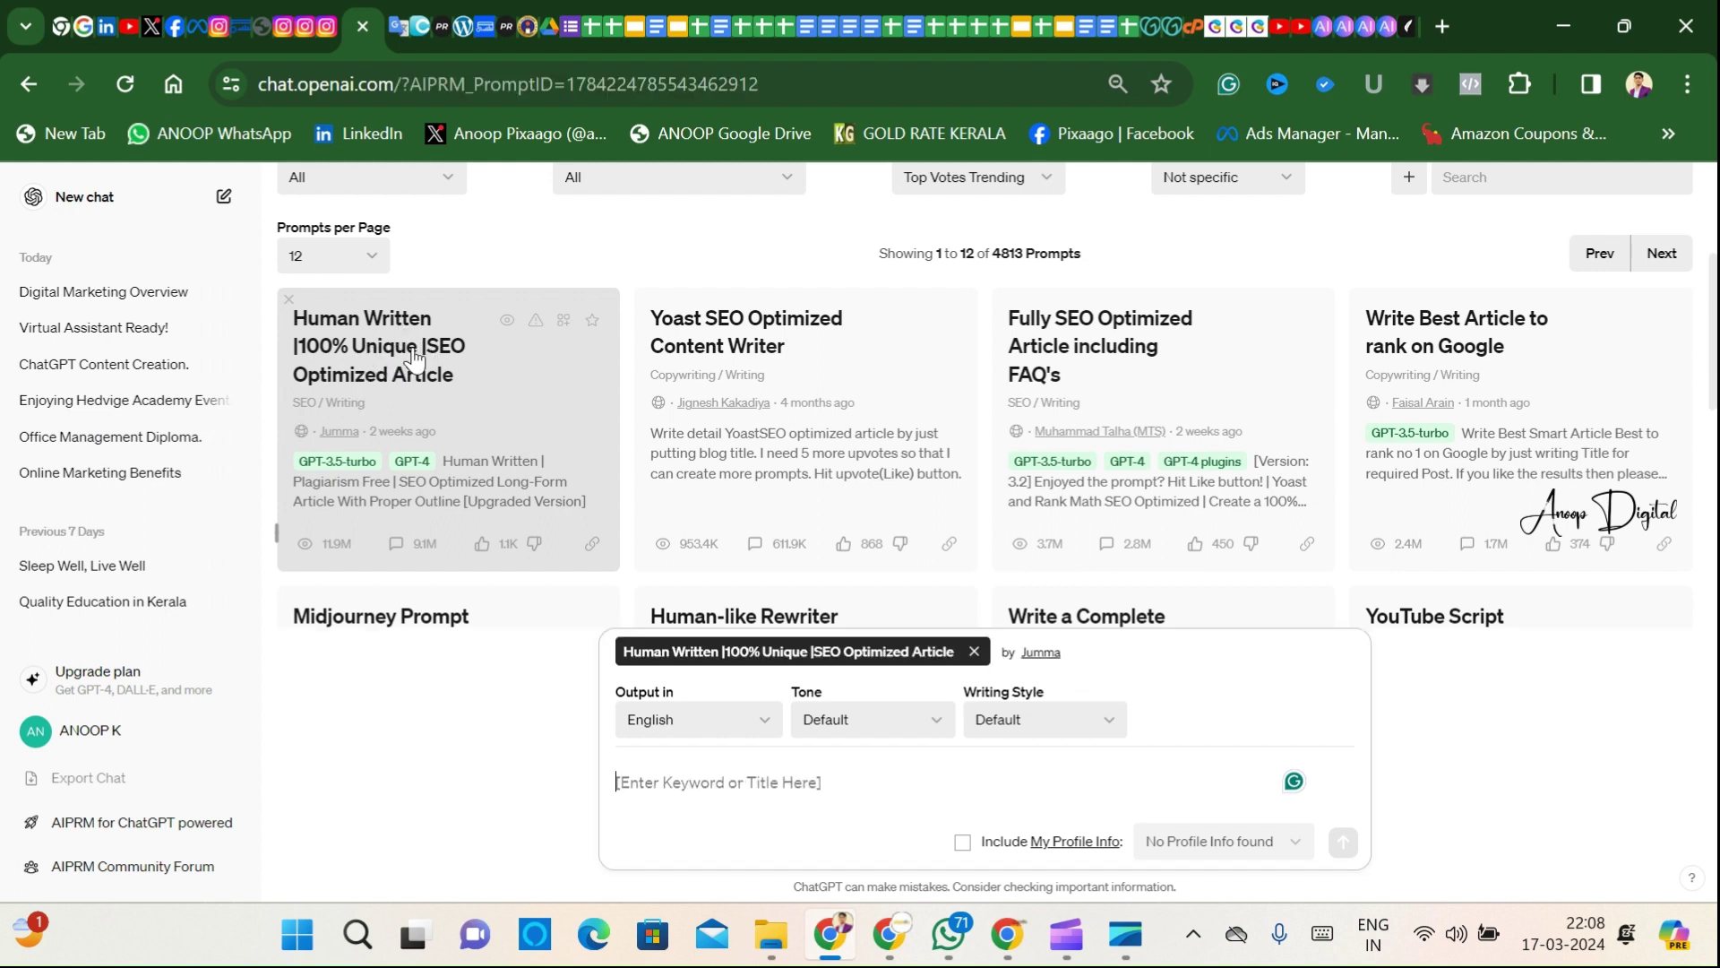
click(750, 789)
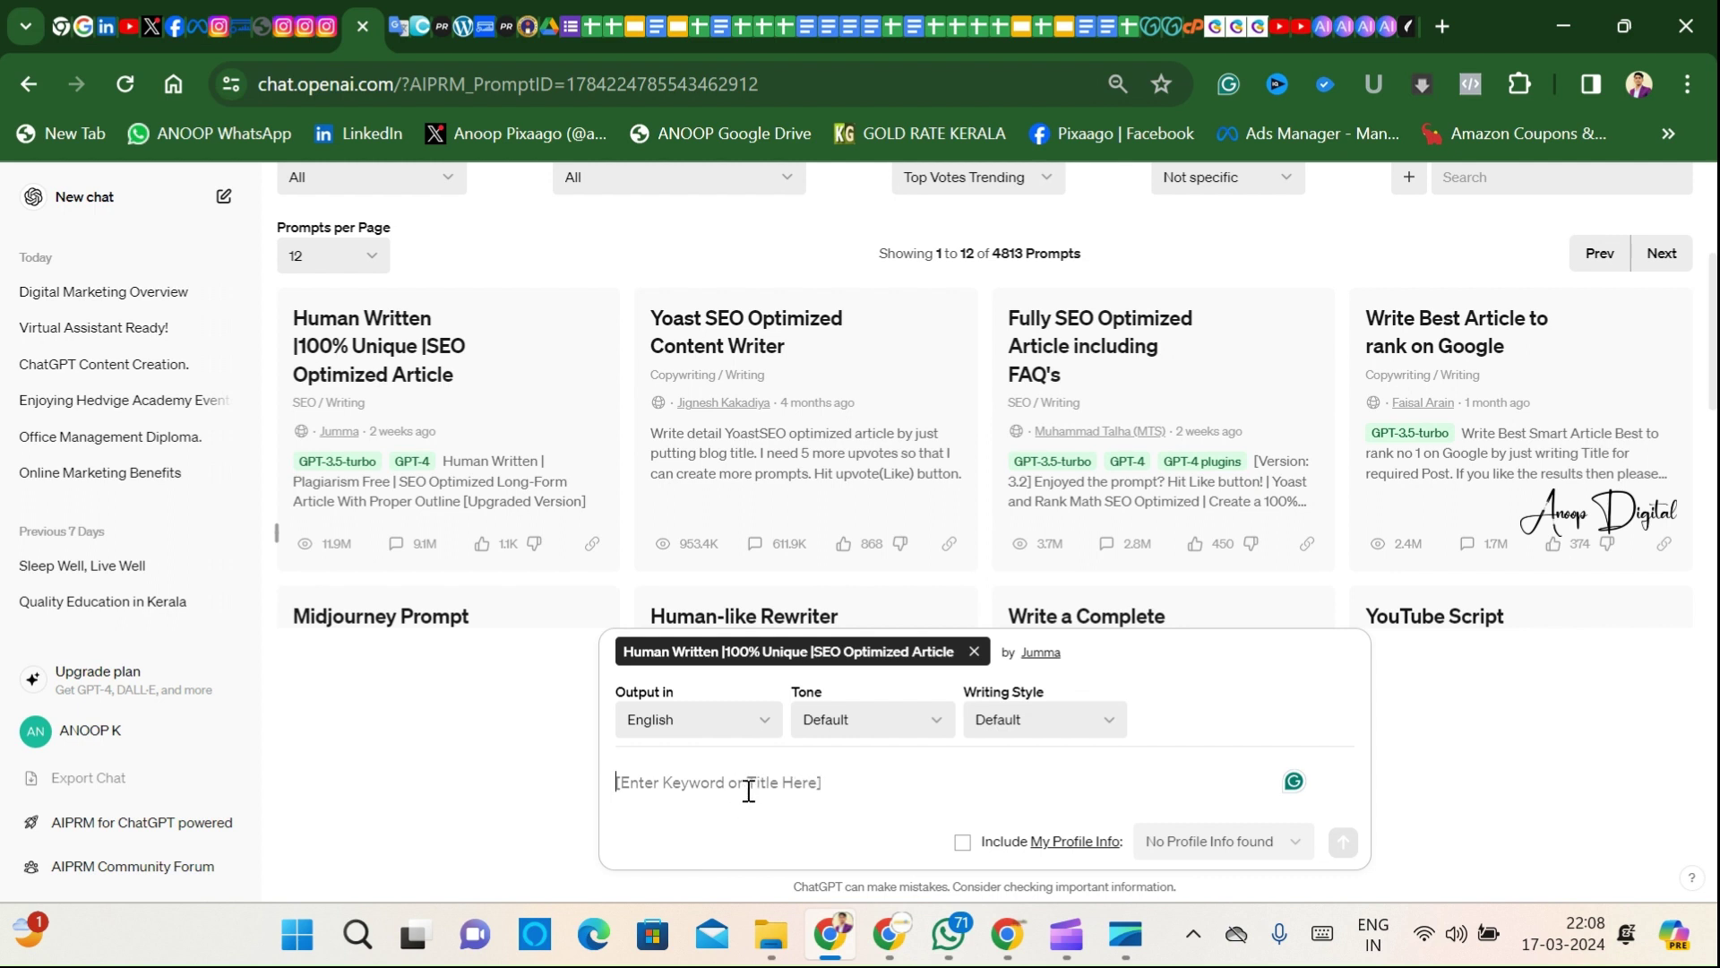
text(a)
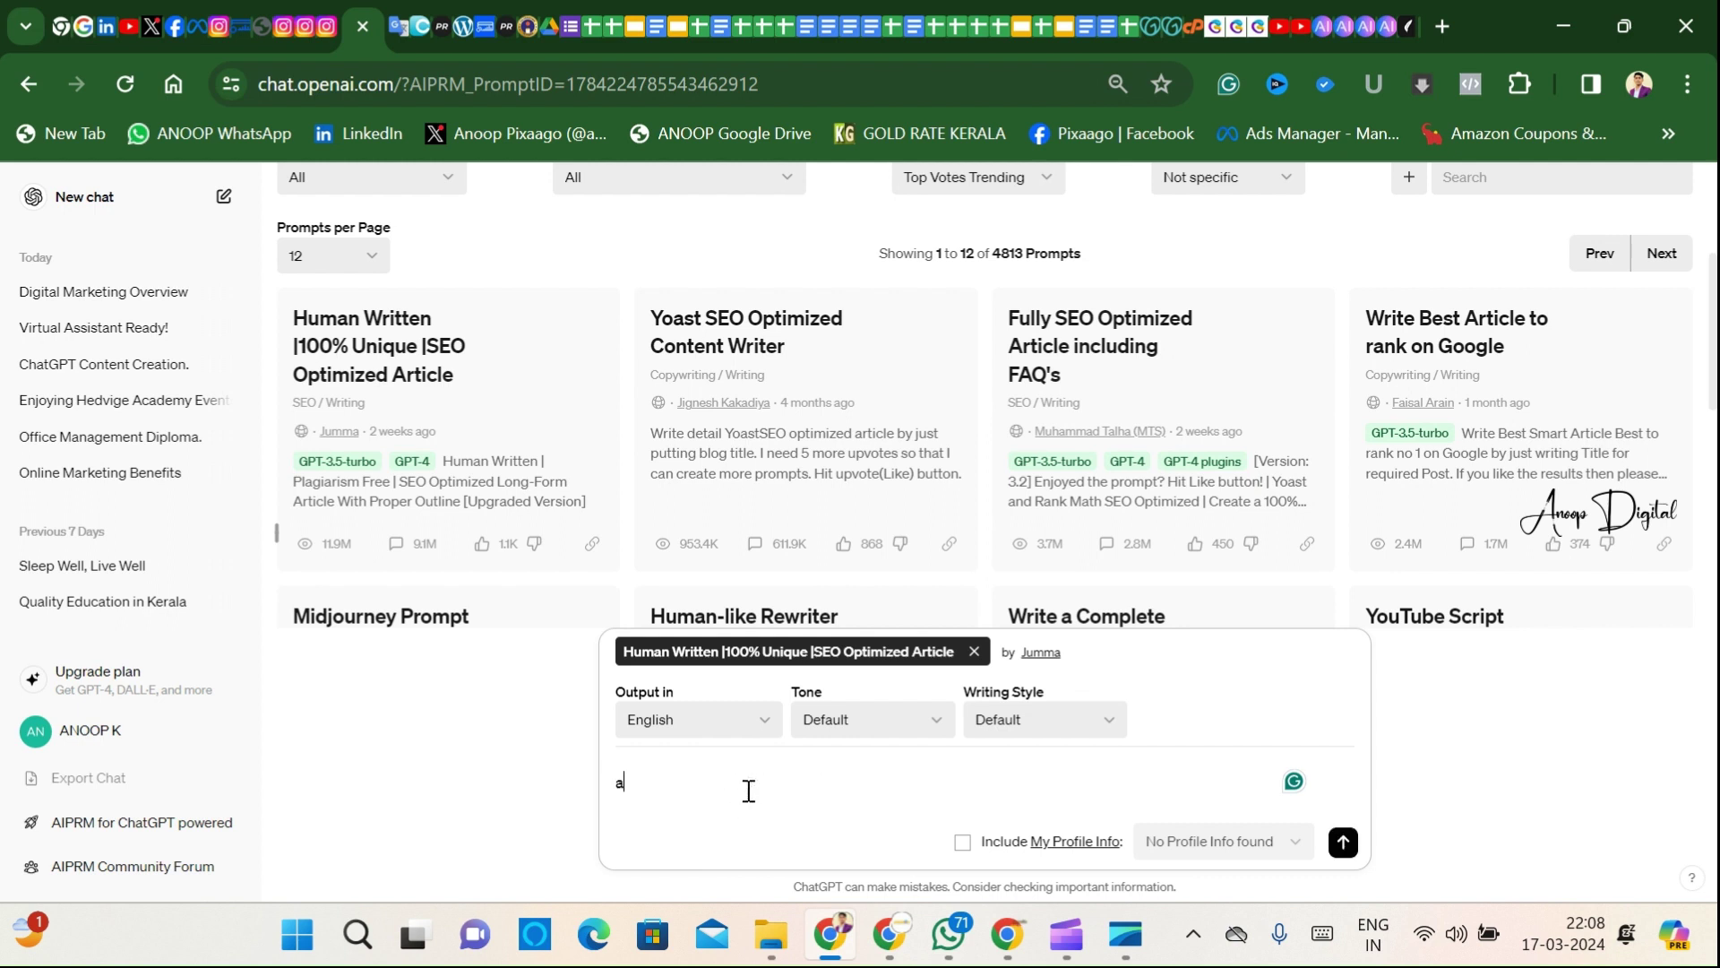
text(i for wellness coach business)
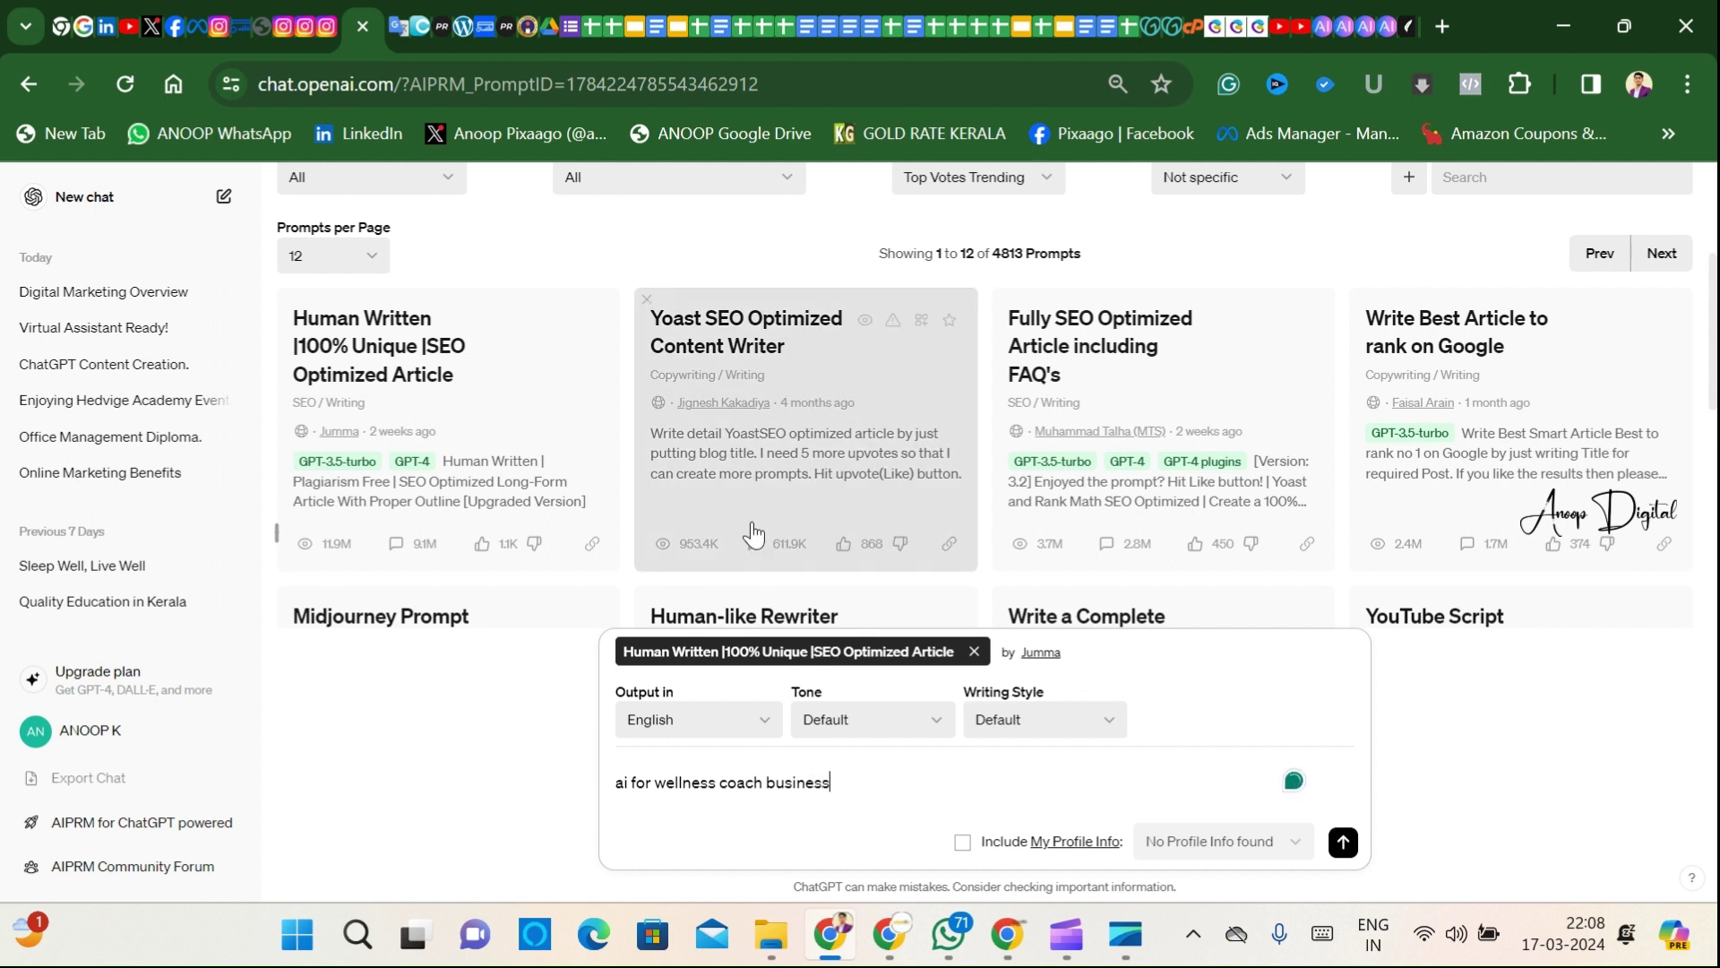
click(1344, 842)
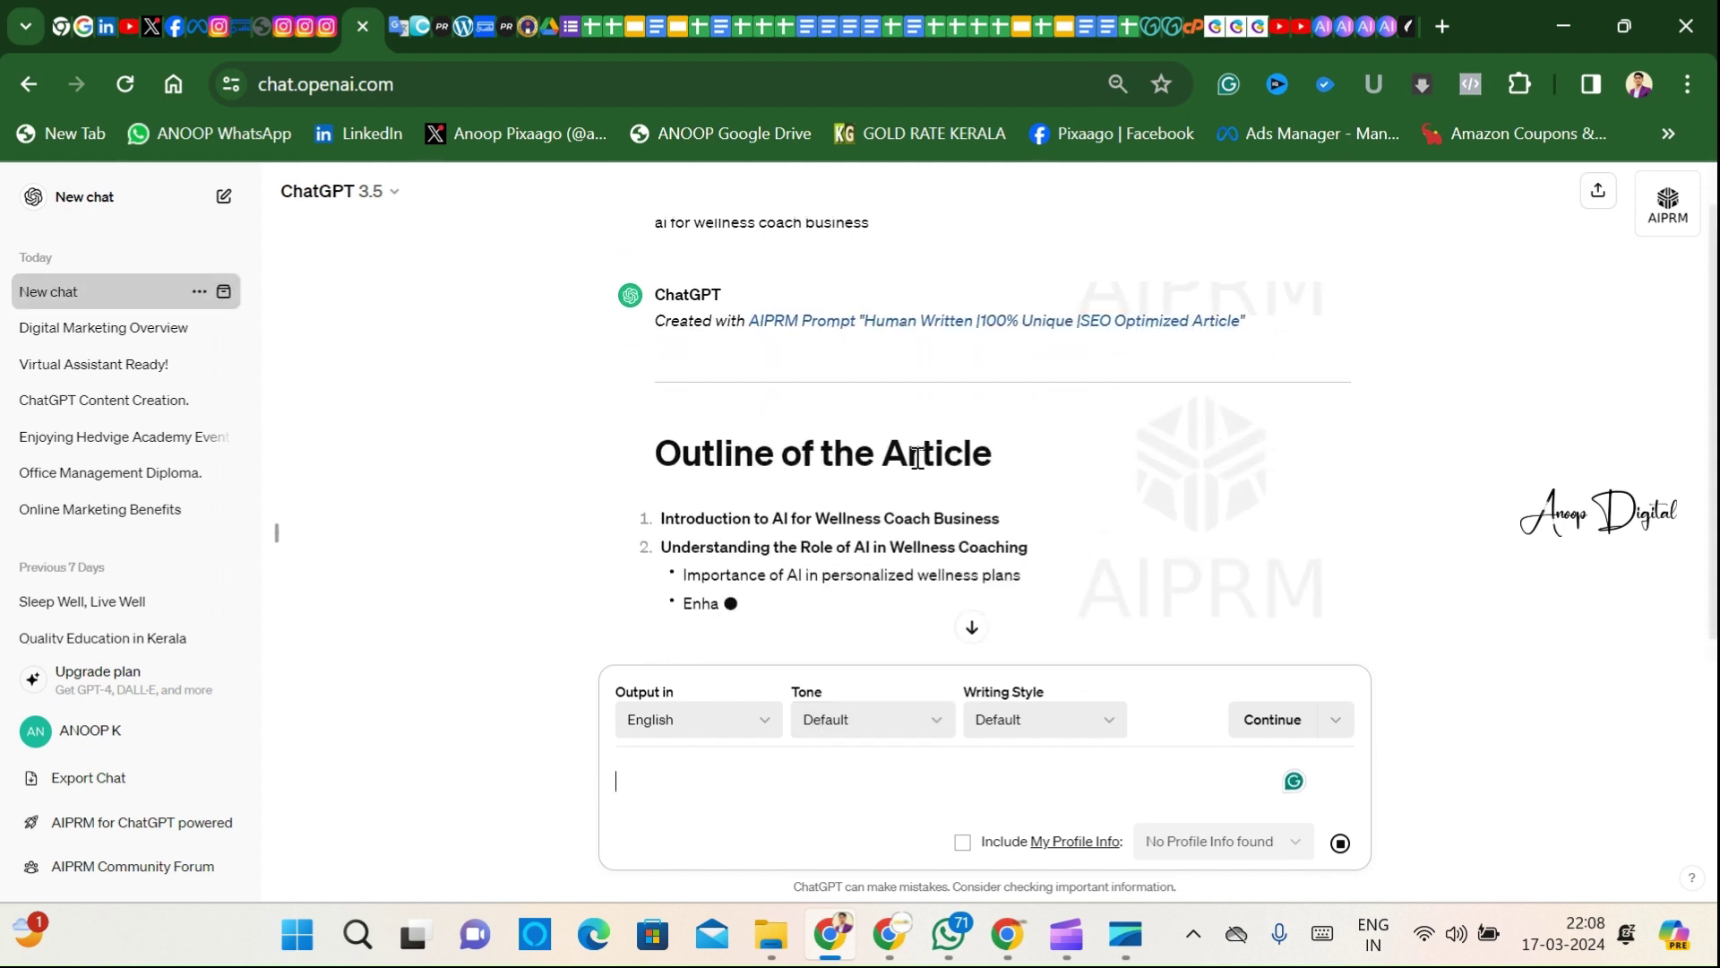
Step: Read through the generated wellness coaching article, from its outline and section headings to the conclusion and FAQs
scroll(941, 408, down, 2)
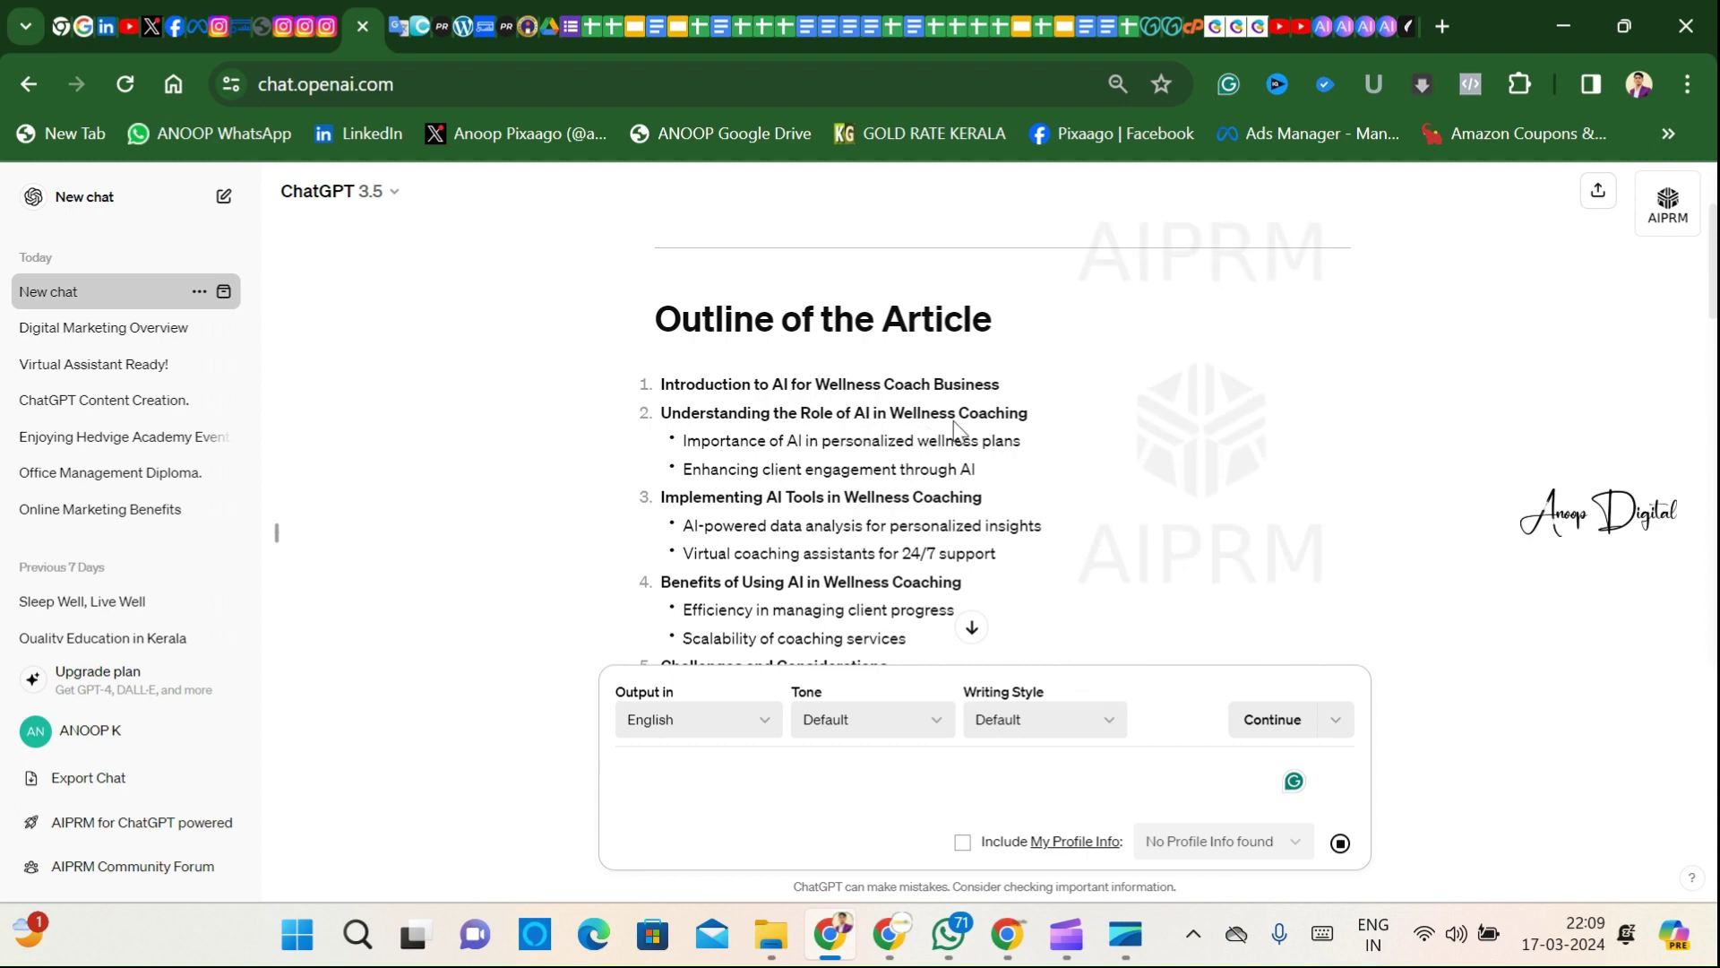
scroll(721, 441, down, 15)
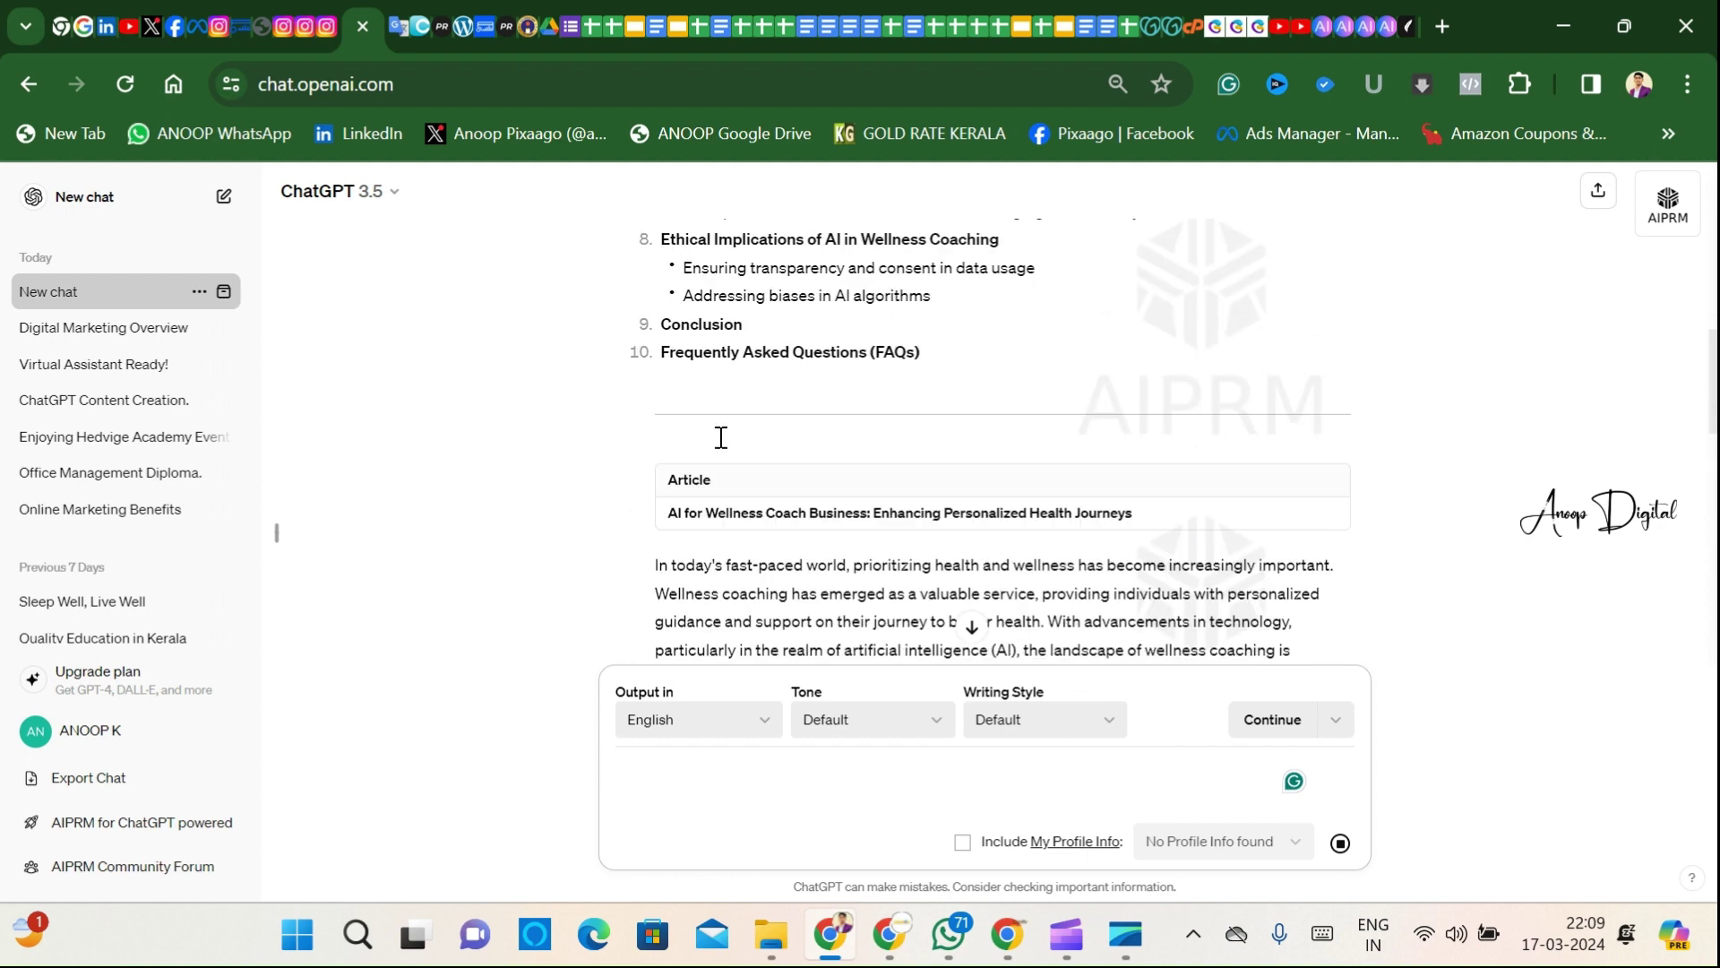
scroll(718, 437, down, 9)
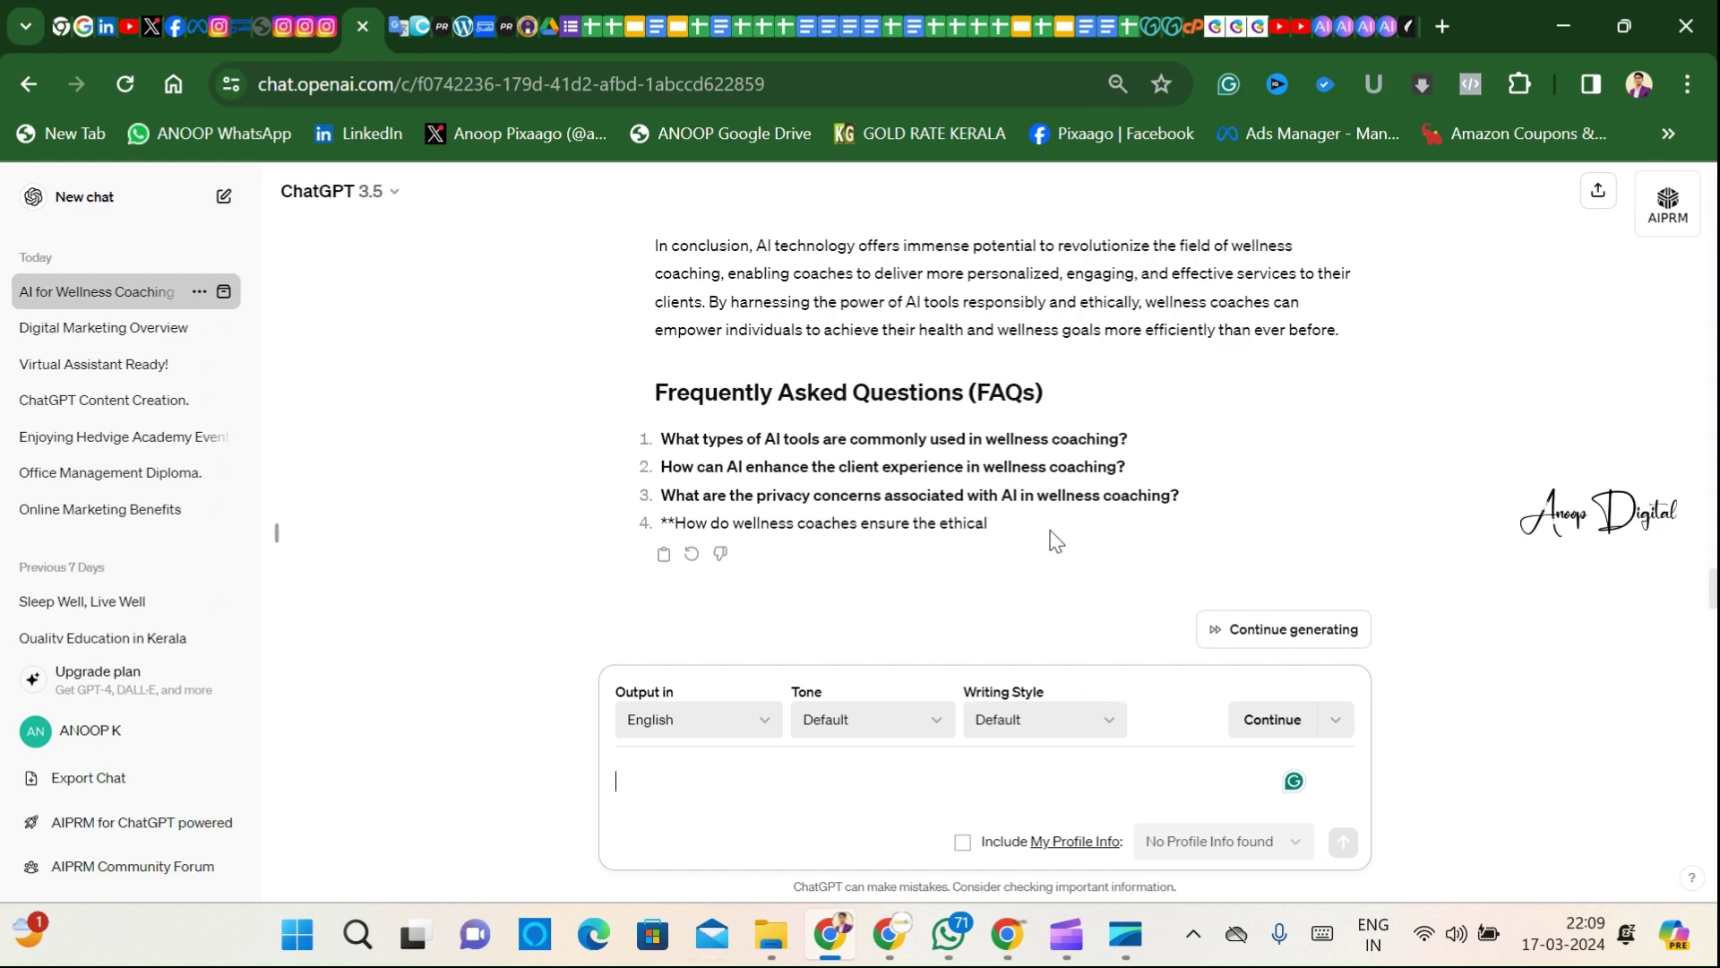
scroll(1054, 537, up, 12)
scroll(1055, 524, up, 15)
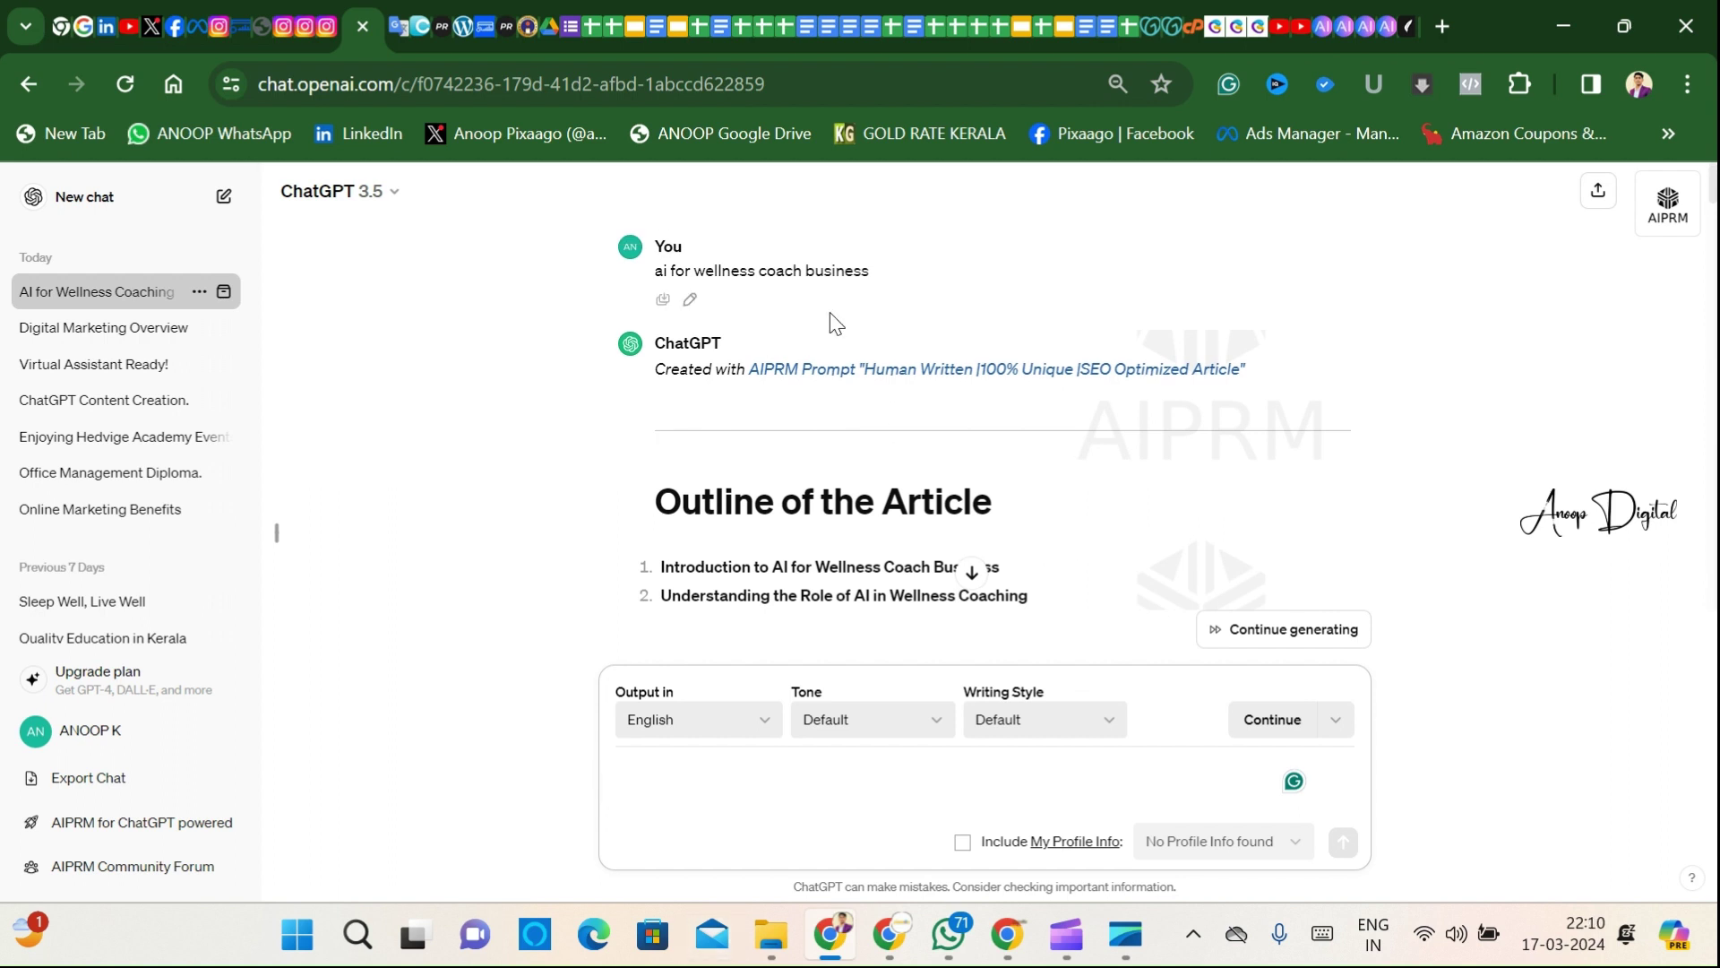
scroll(1043, 507, down, 15)
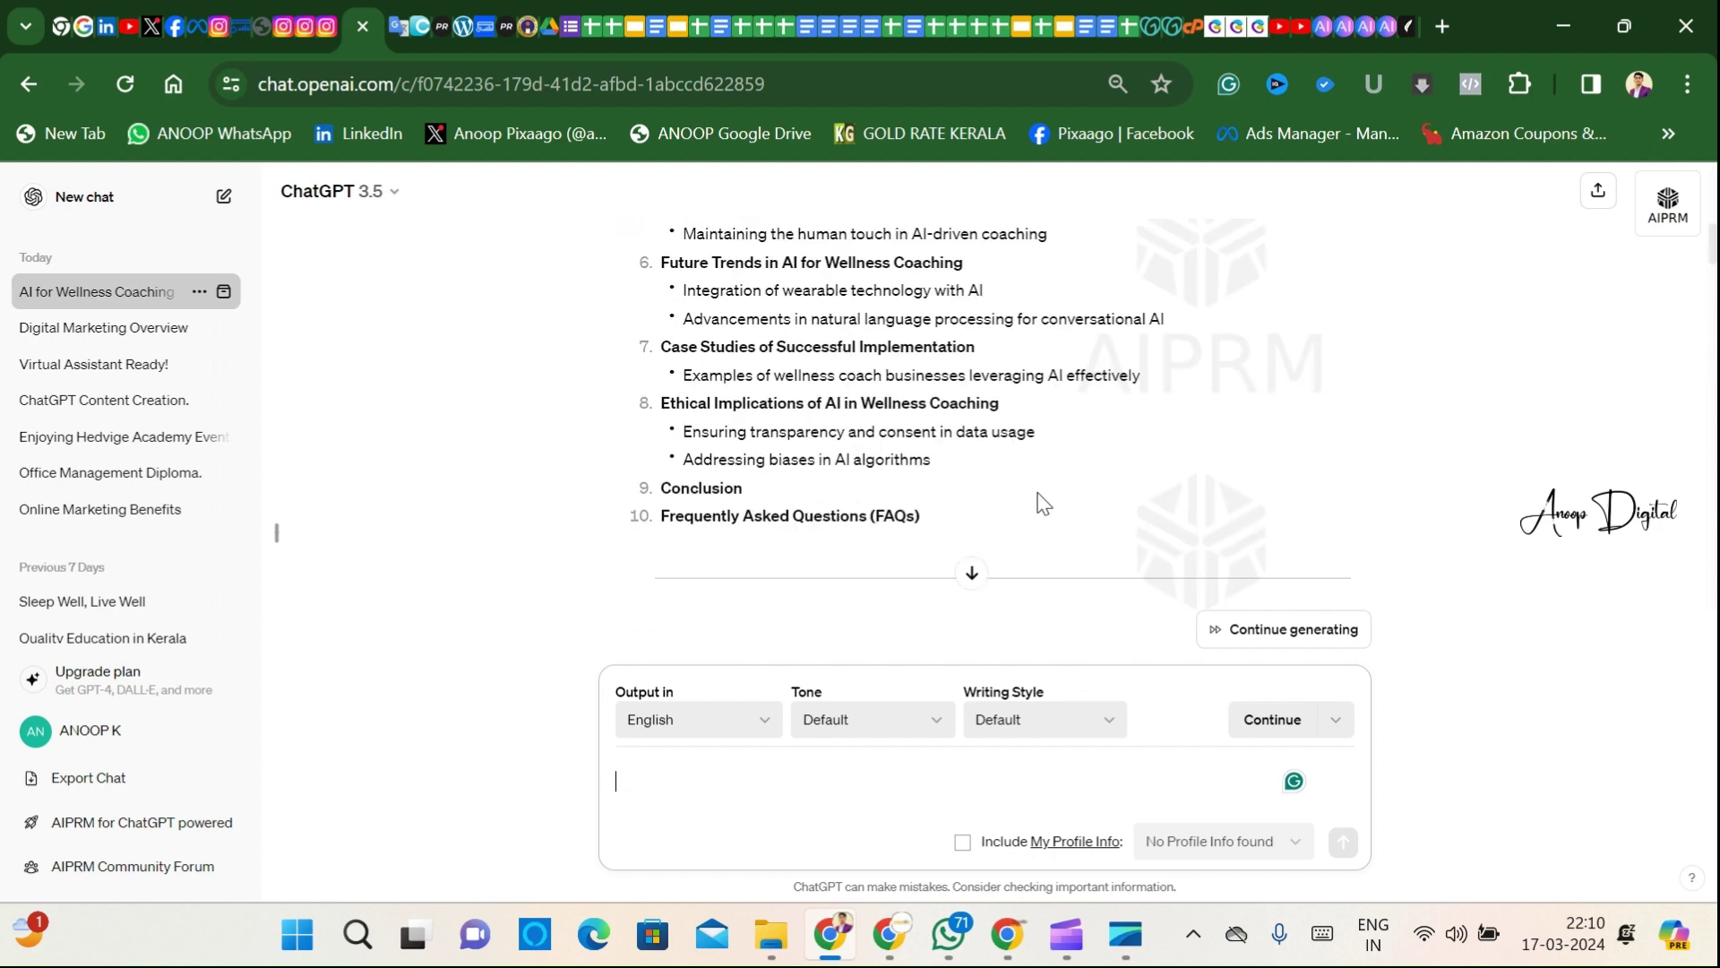
scroll(1024, 463, down, 15)
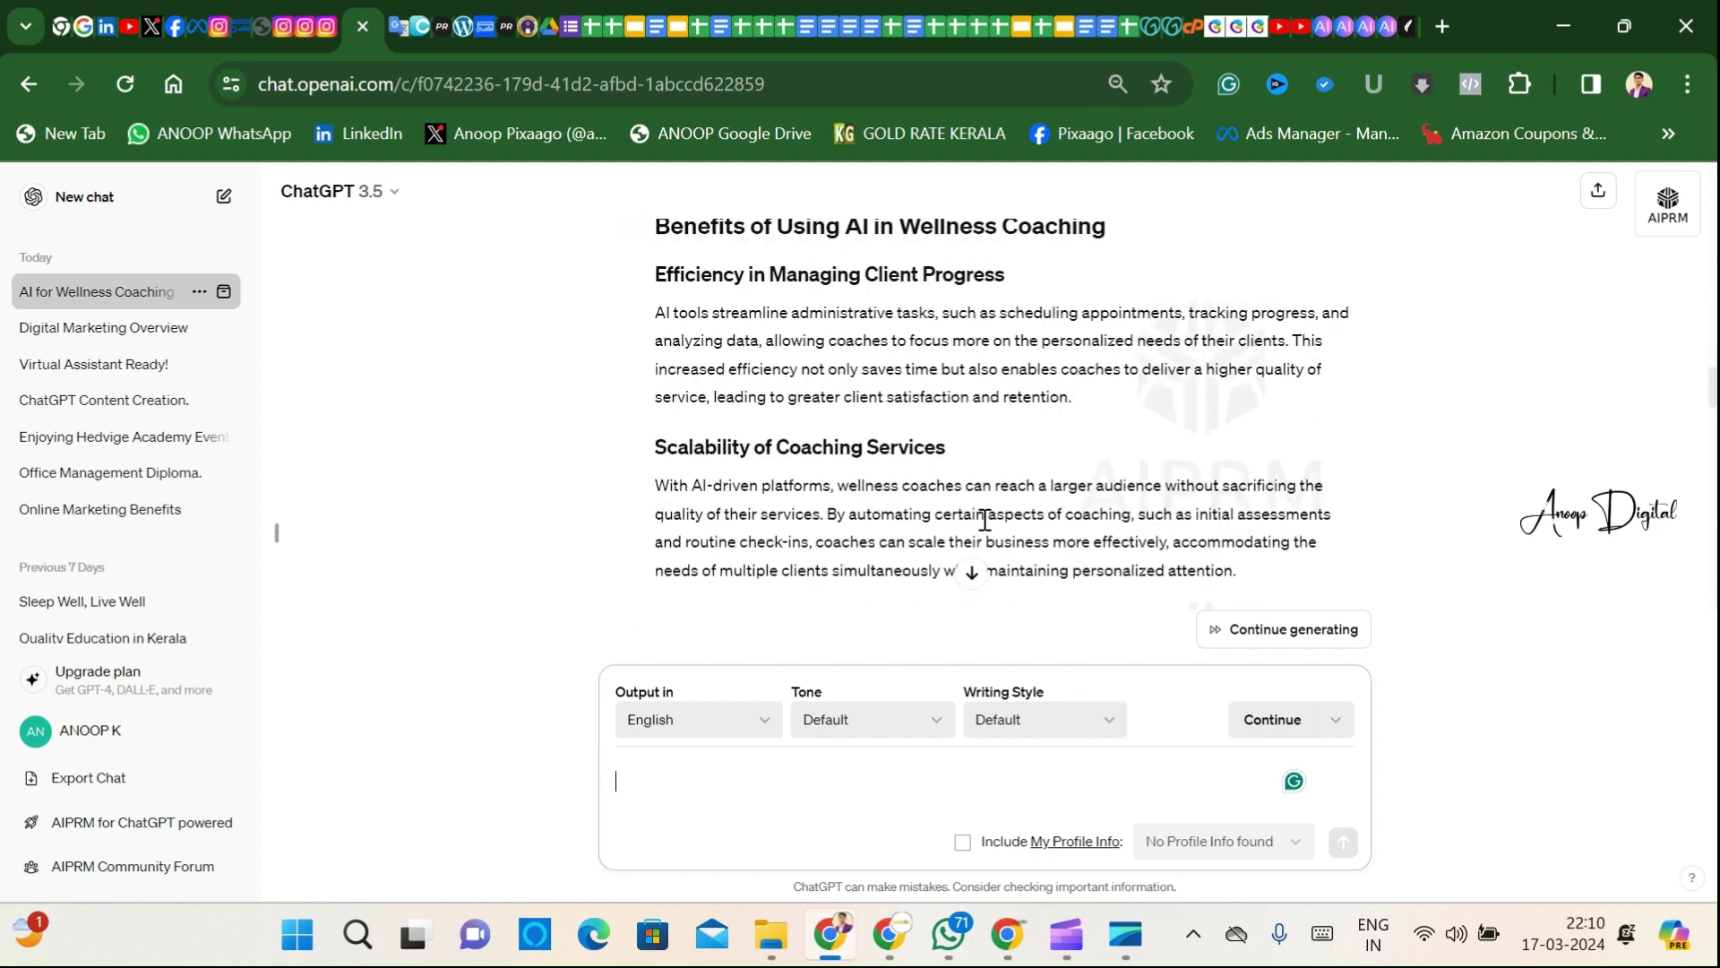
scroll(872, 448, down, 2)
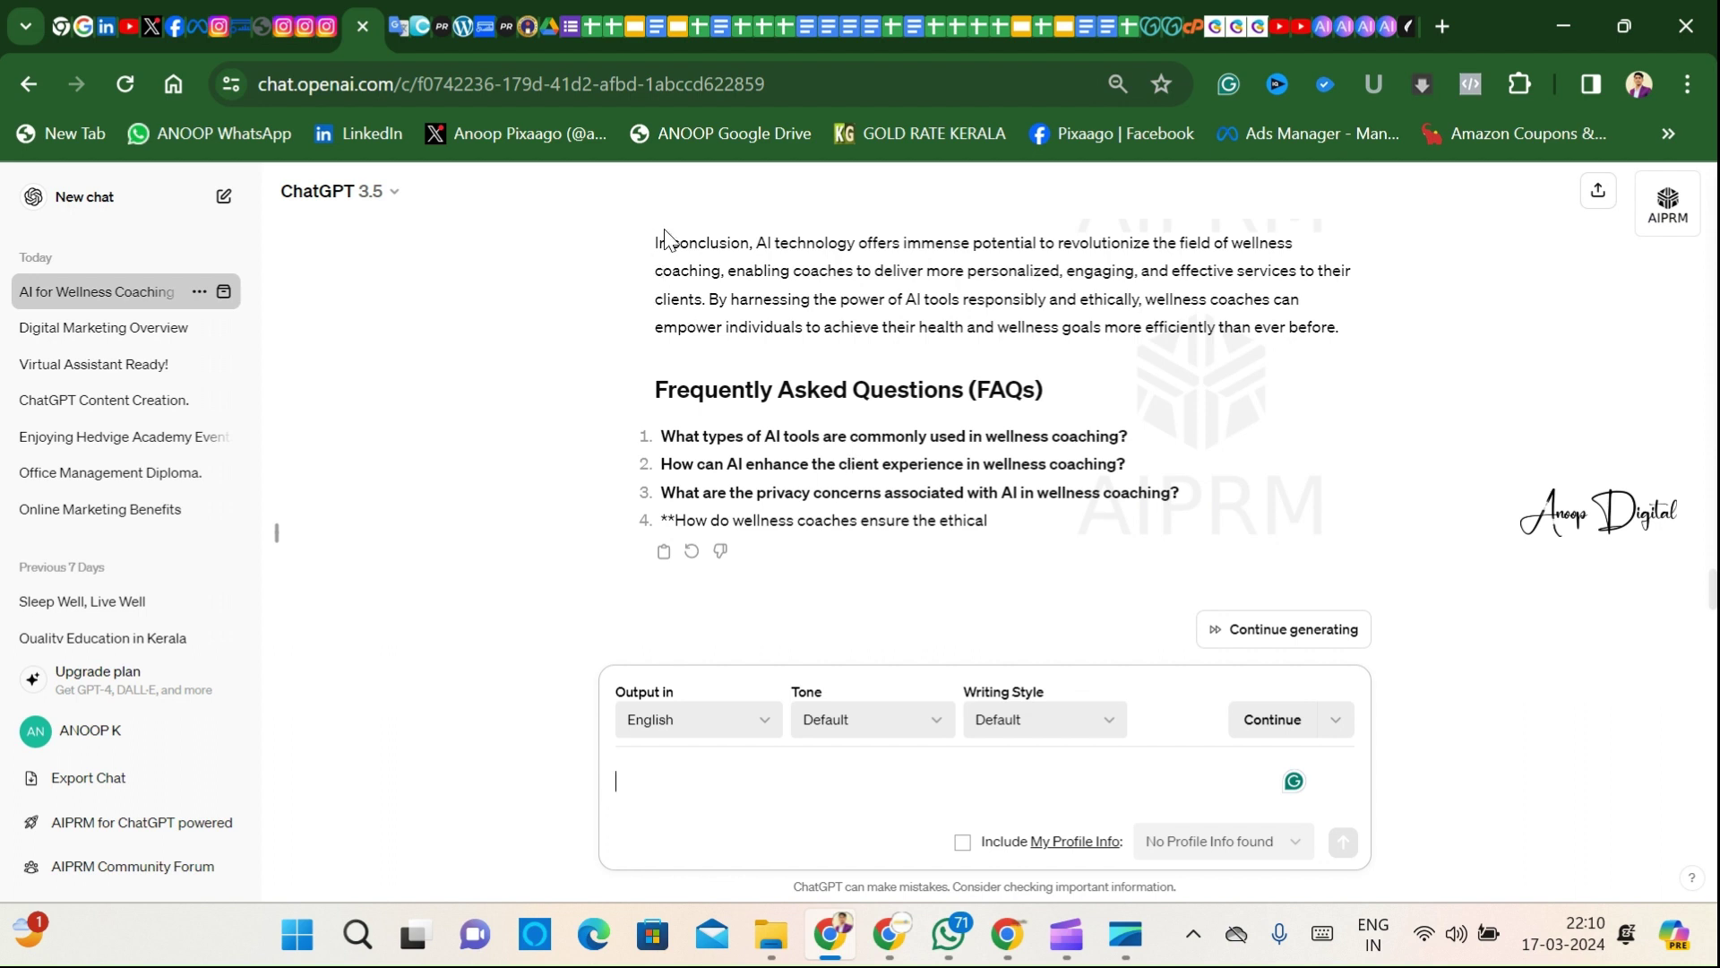
Step: Copy the article's concluding paragraph and translate it from English to Malayalam in Google Translate, found through Google in a new tab
drag(655, 240, 1358, 339)
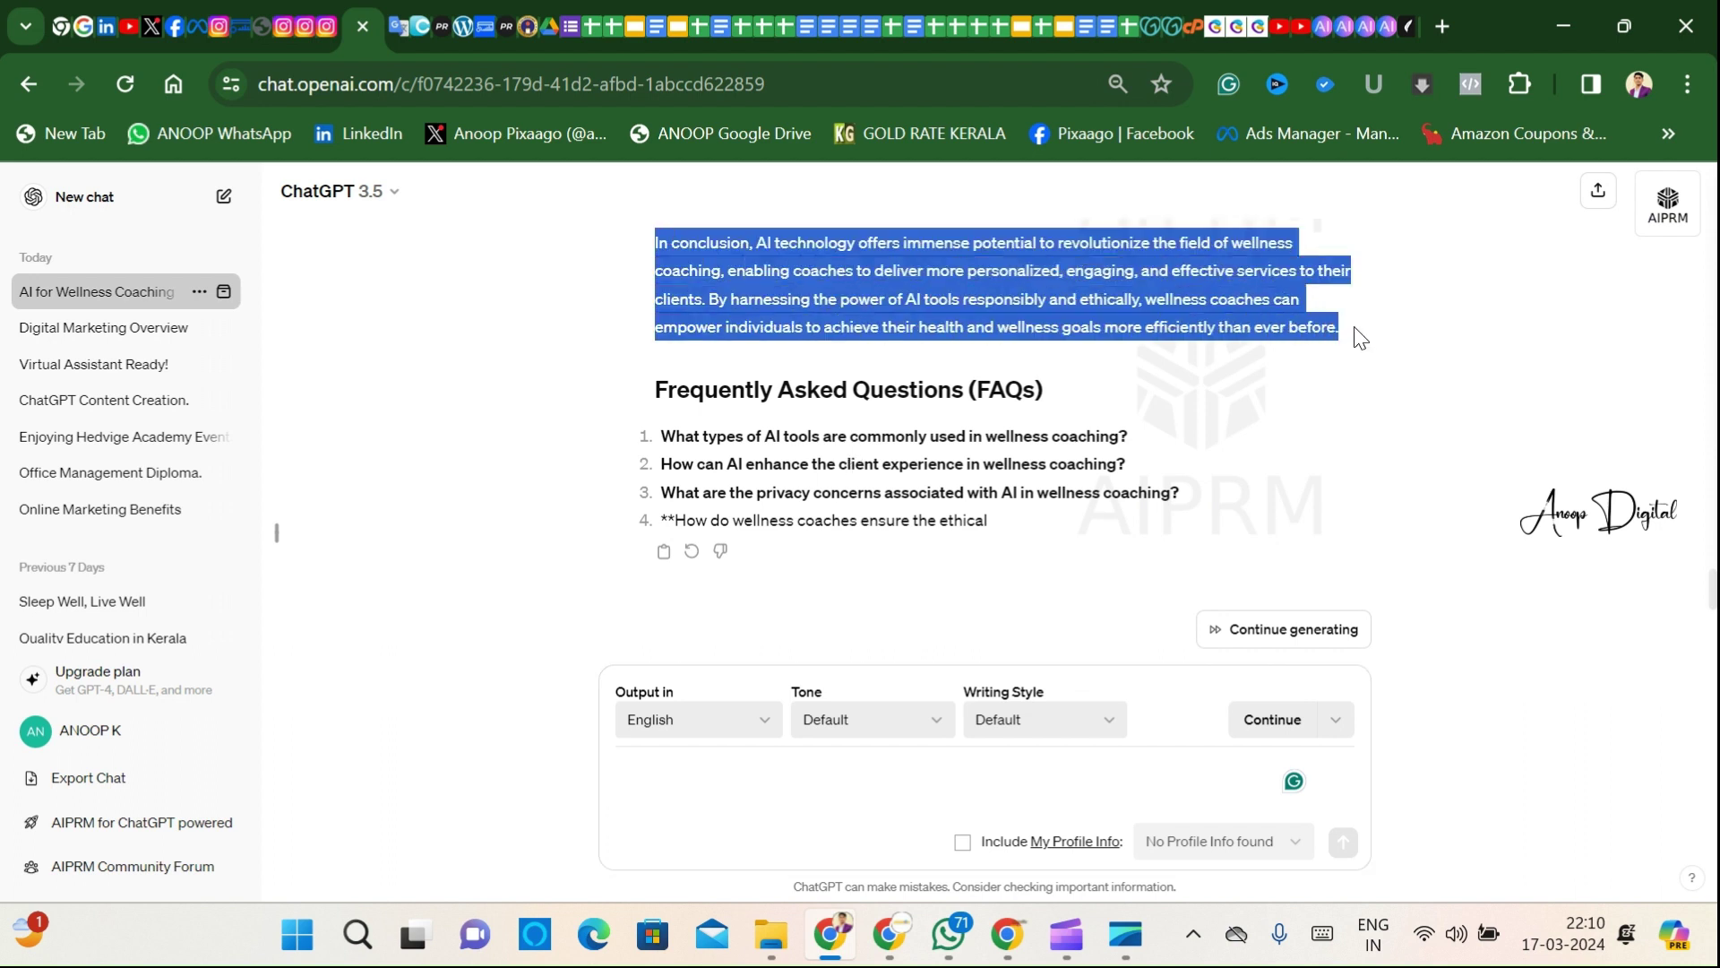
click(1446, 29)
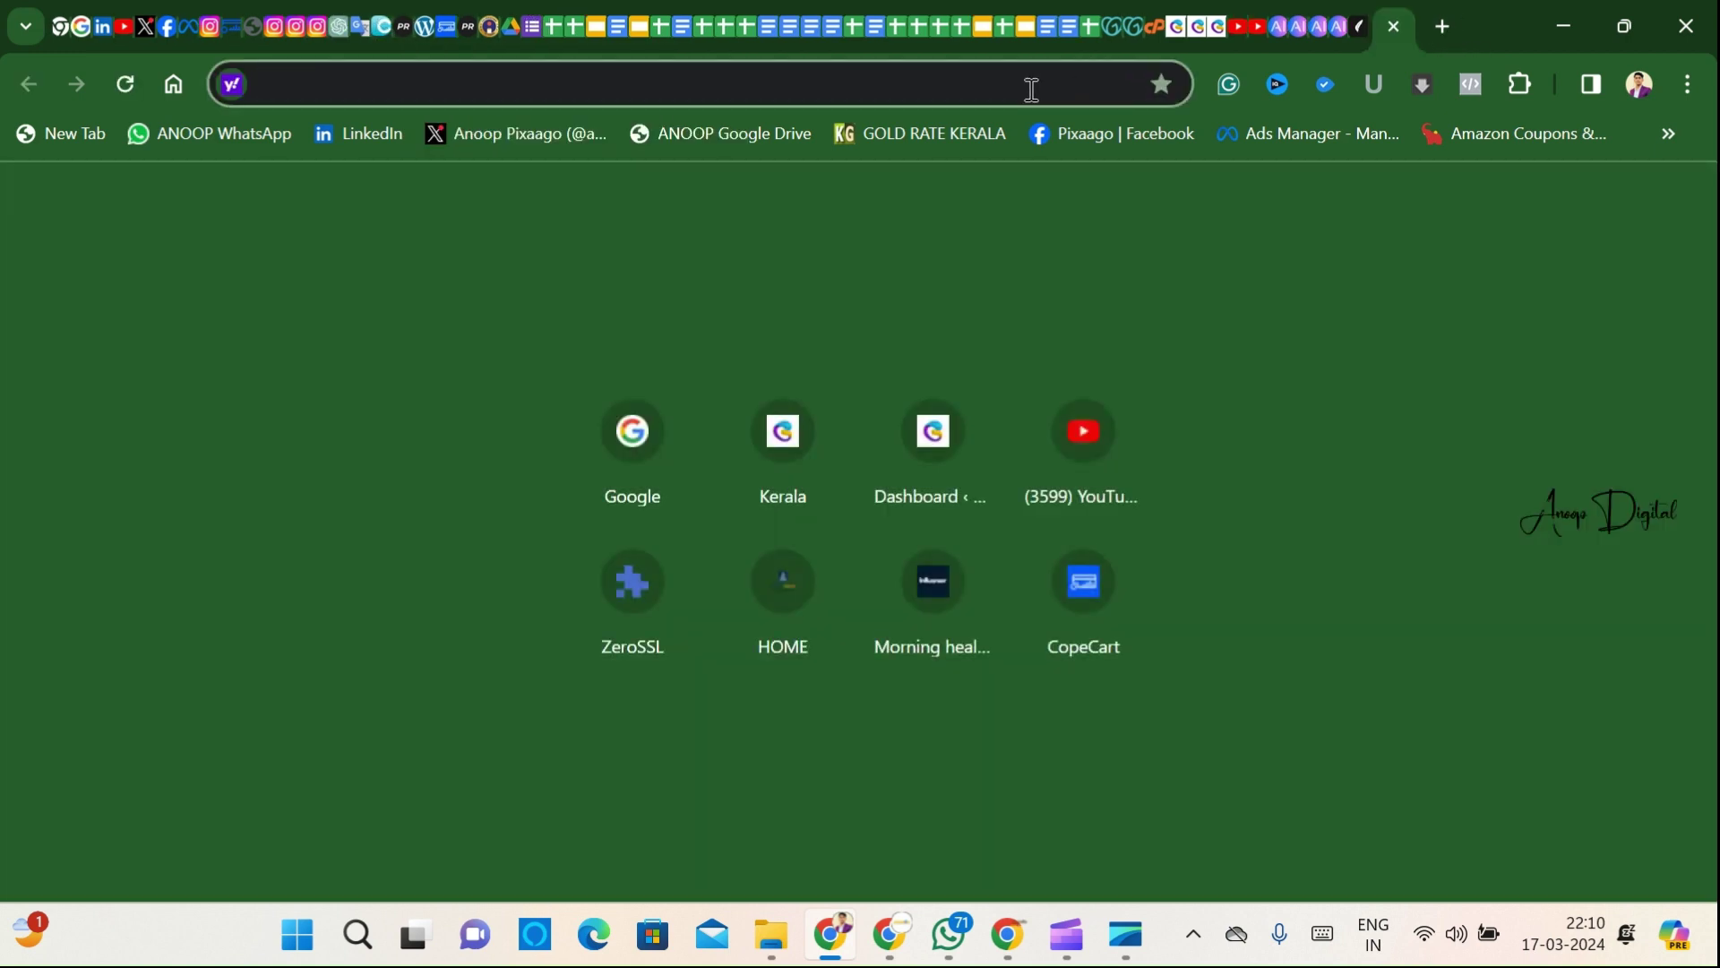
text(g)
key(Right)
key(Return)
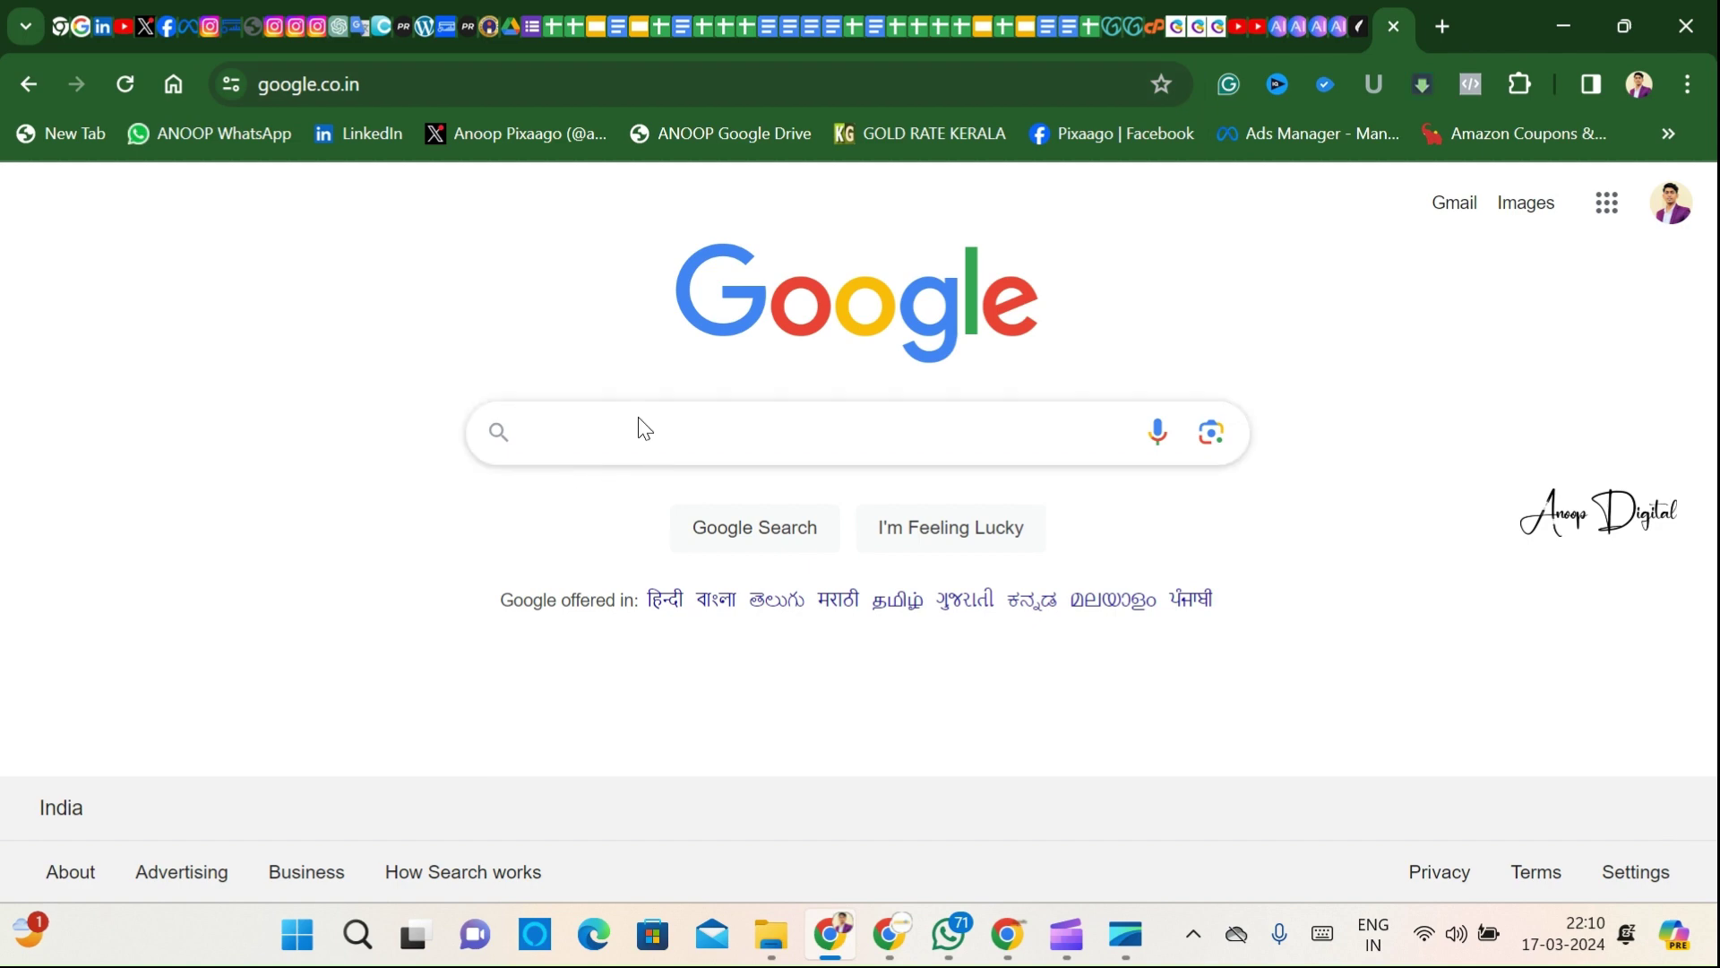
click(547, 452)
text(goo)
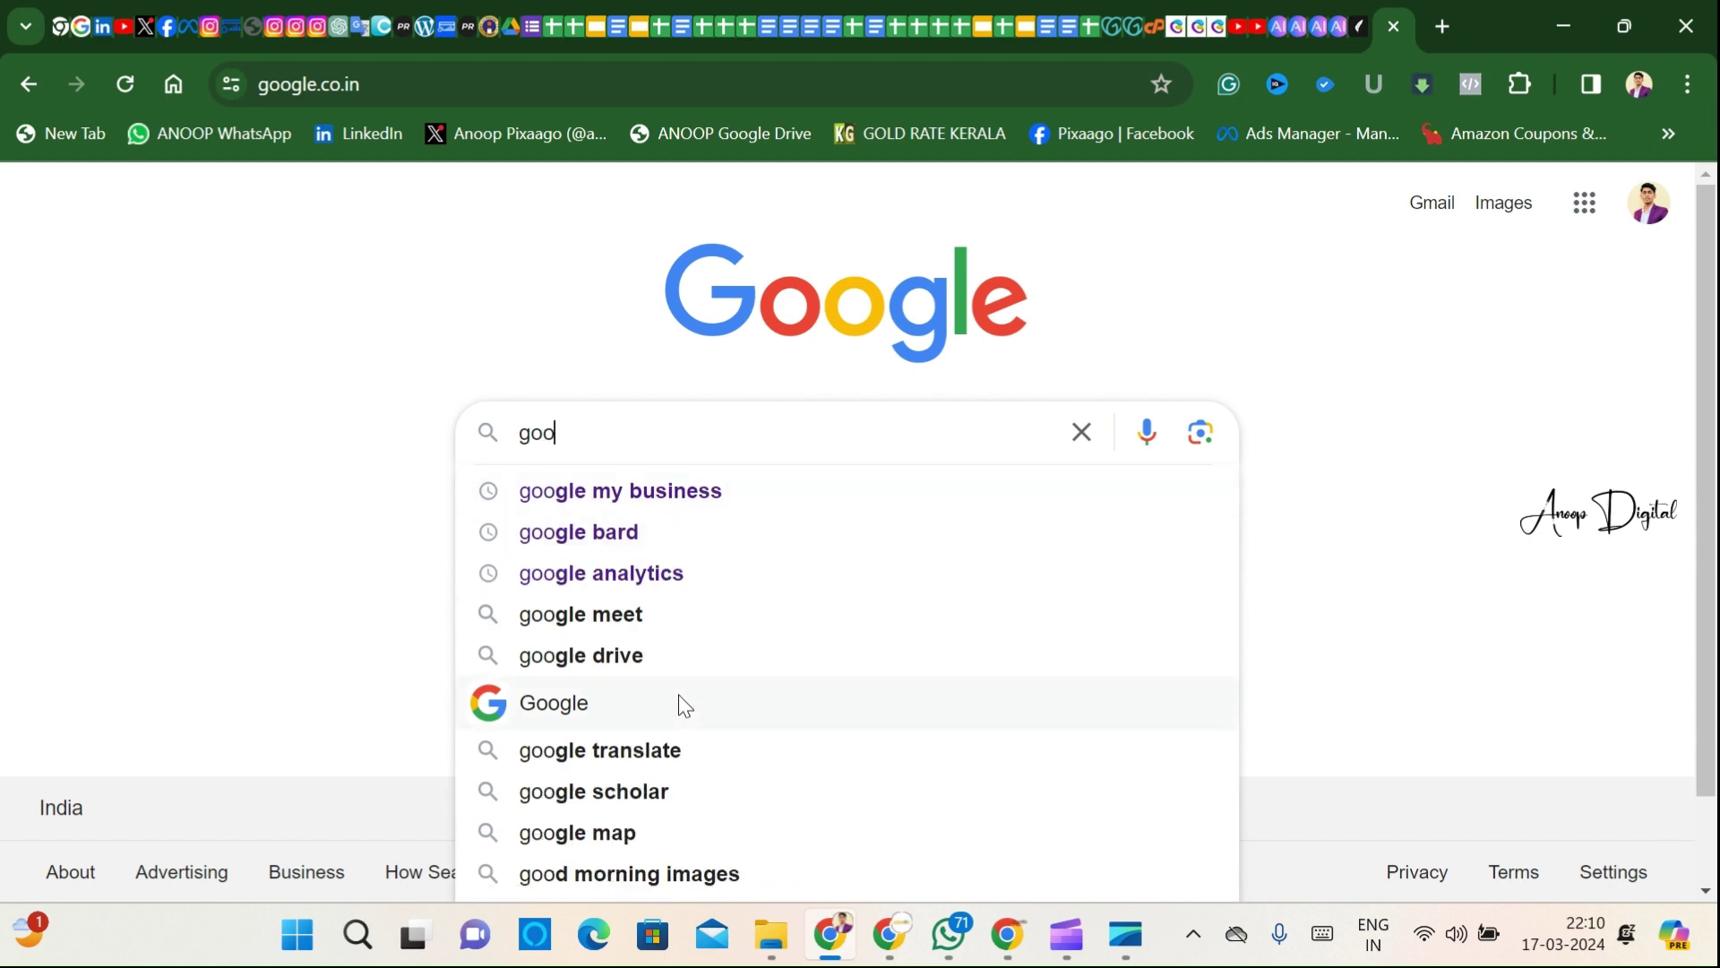
click(663, 749)
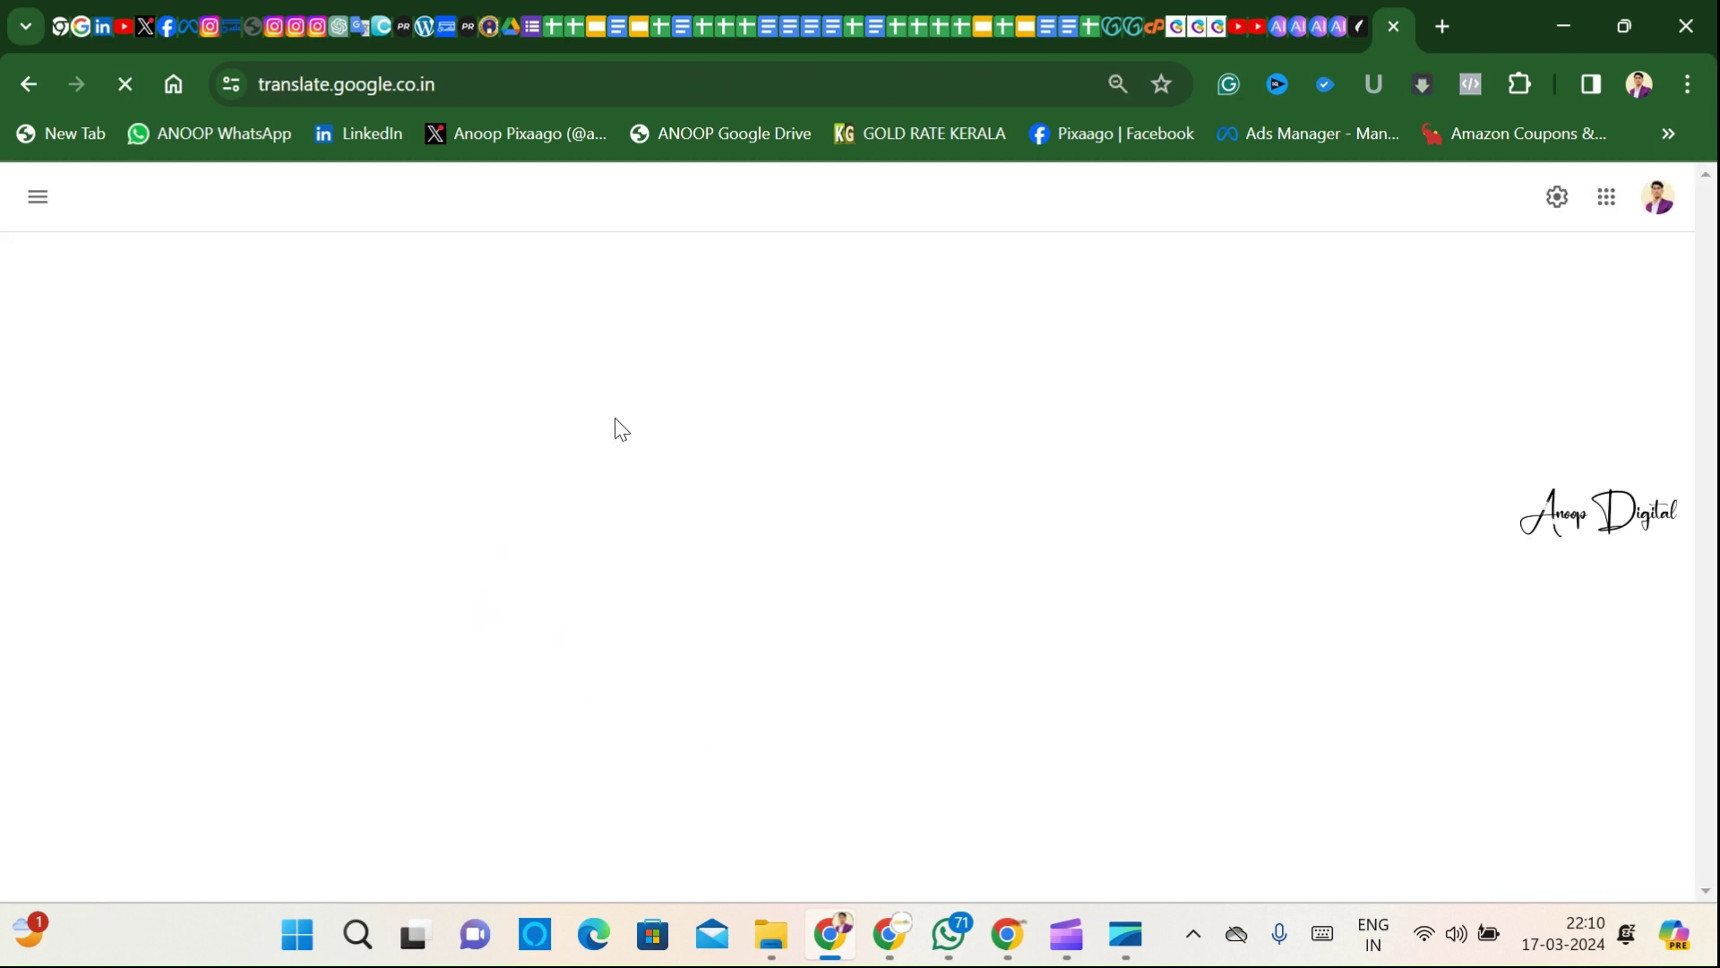
click(389, 405)
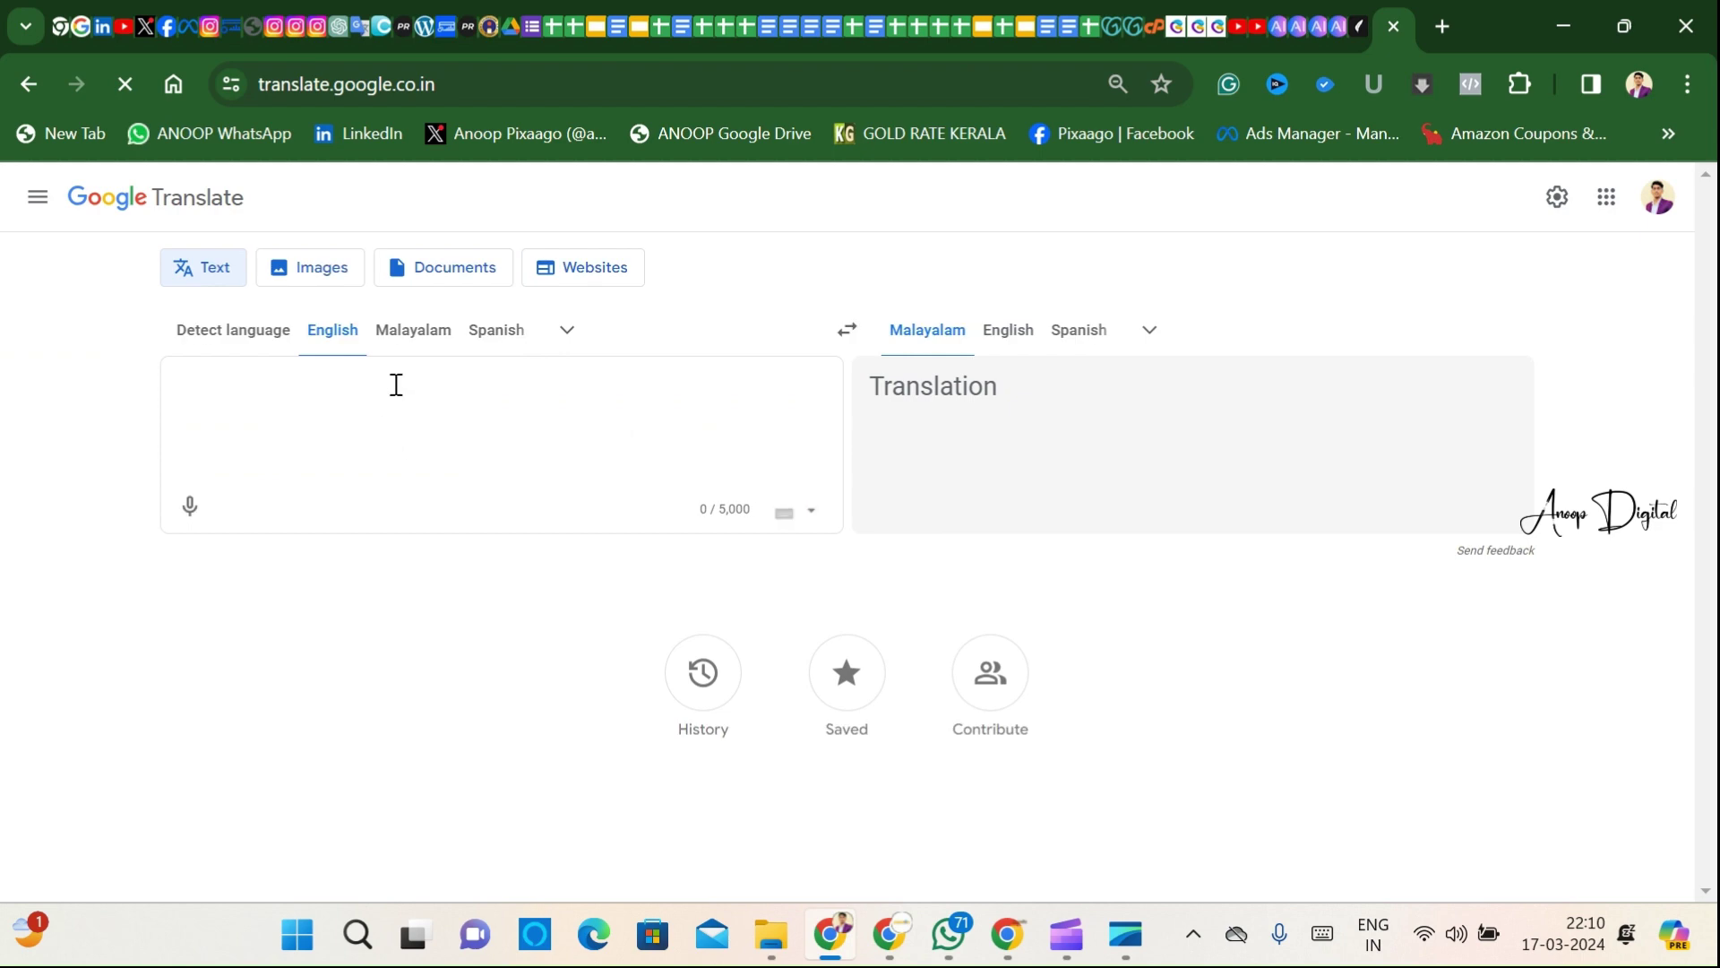
text(In conclusion, AI technology offers immense potential to revolutionize the field of wellness coaching, enabling coaches to deliver more personalized, engaging, and effective services to their clients. By harnessing the power of AI tools responsibly and ethically, wellness coaches can empower individuals to achieve their health and wellness goals more efficiently than ever before.)
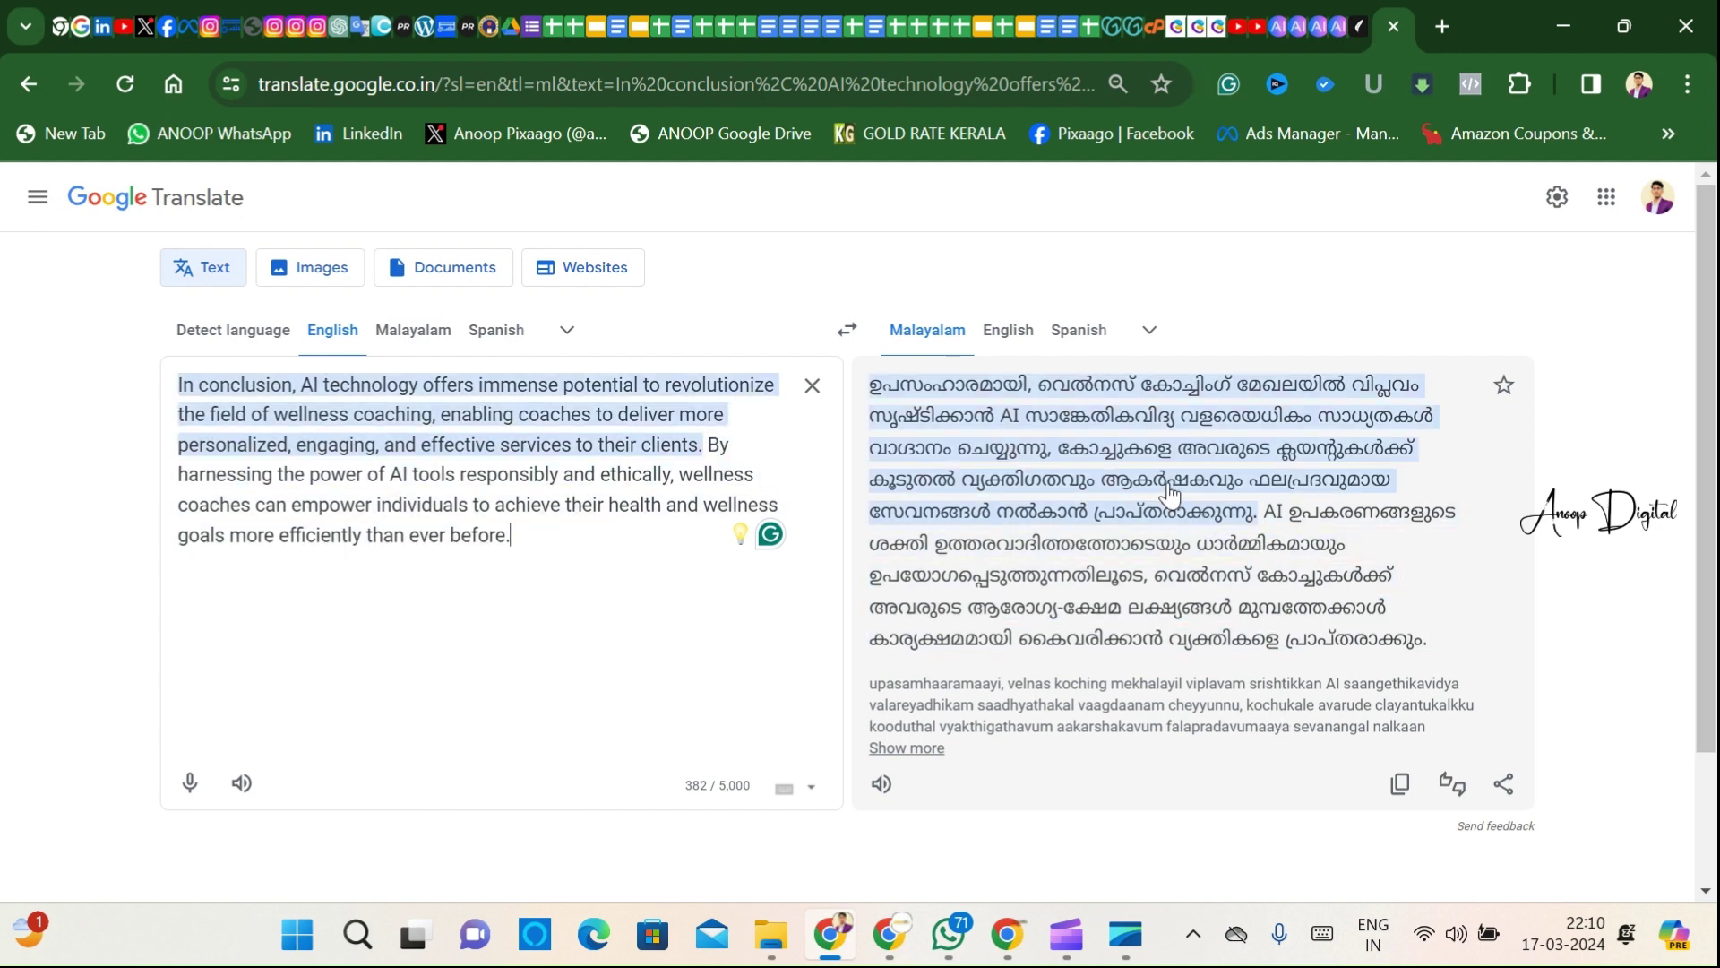
Step: Return to the ChatGPT chat with the wellness coaching article and look back over its earlier sections
click(335, 34)
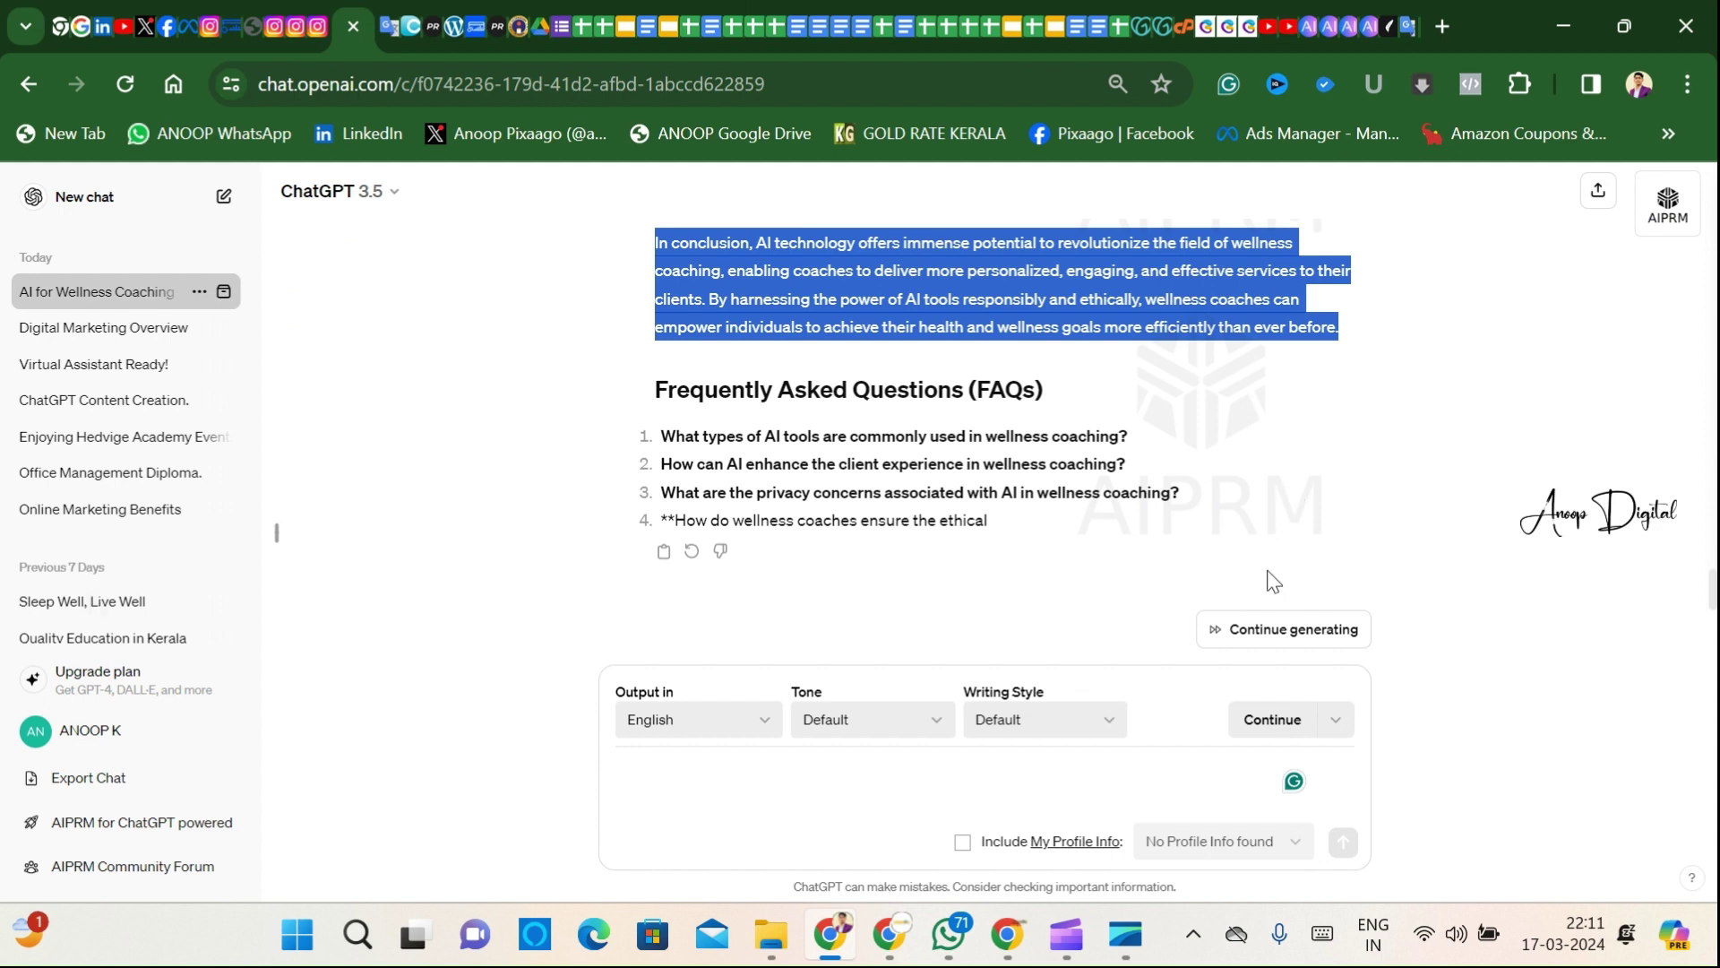
click(734, 767)
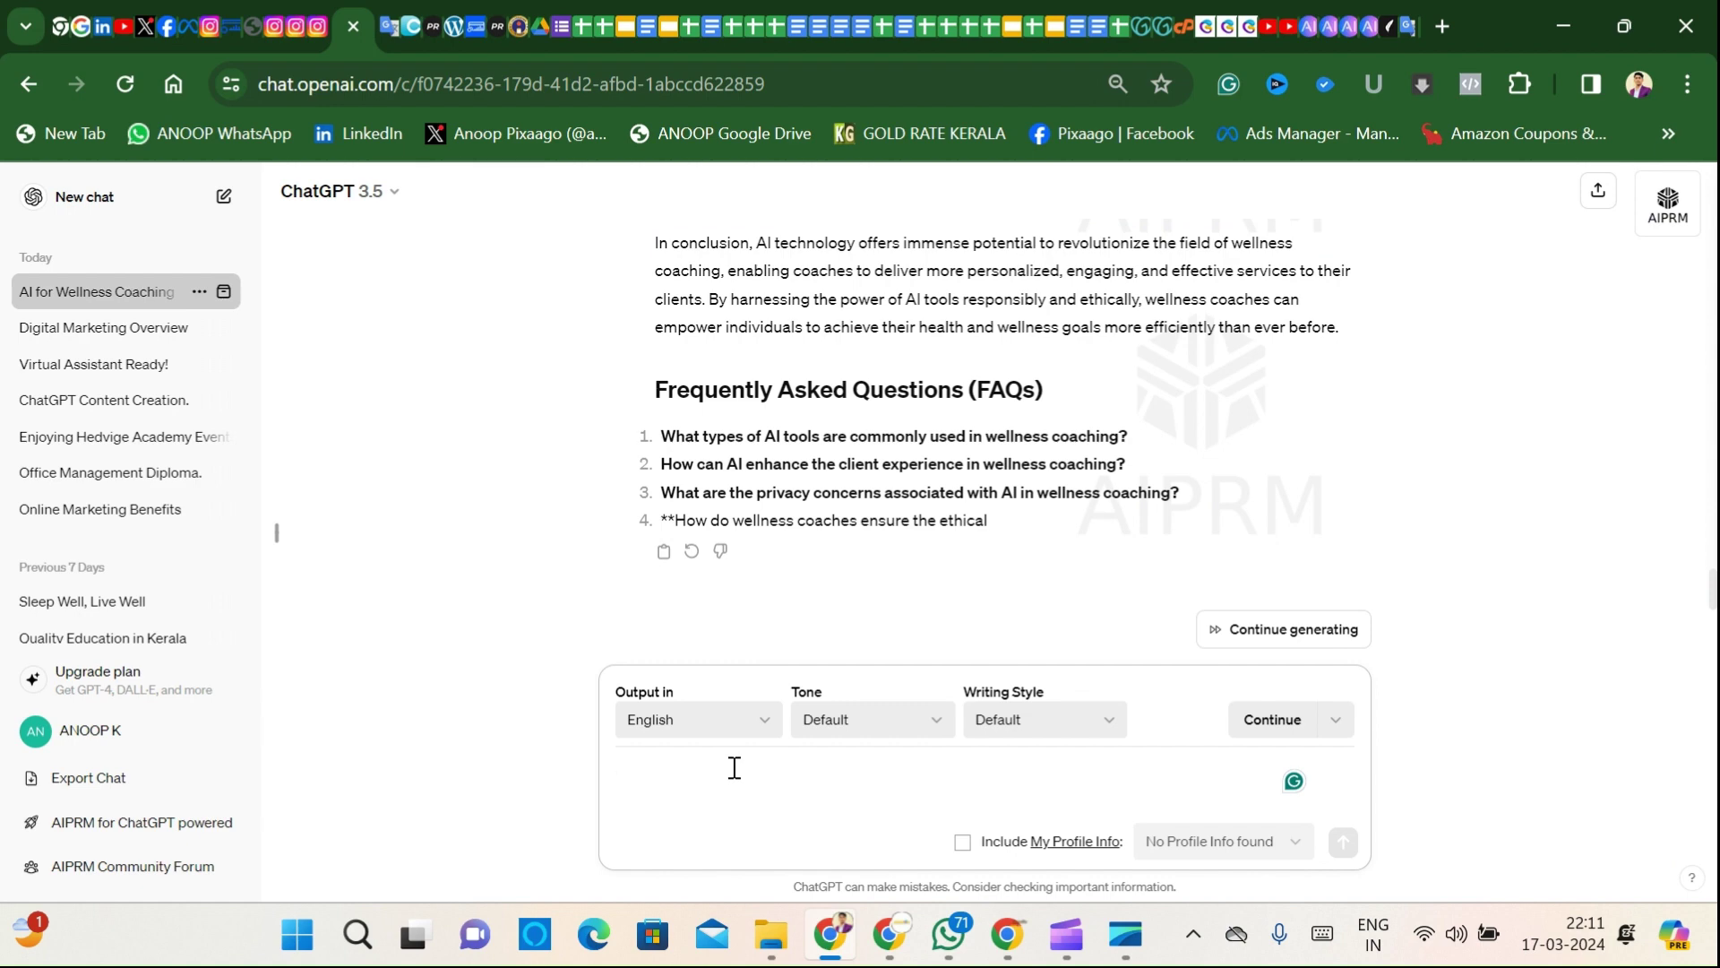
scroll(965, 465, up, 20)
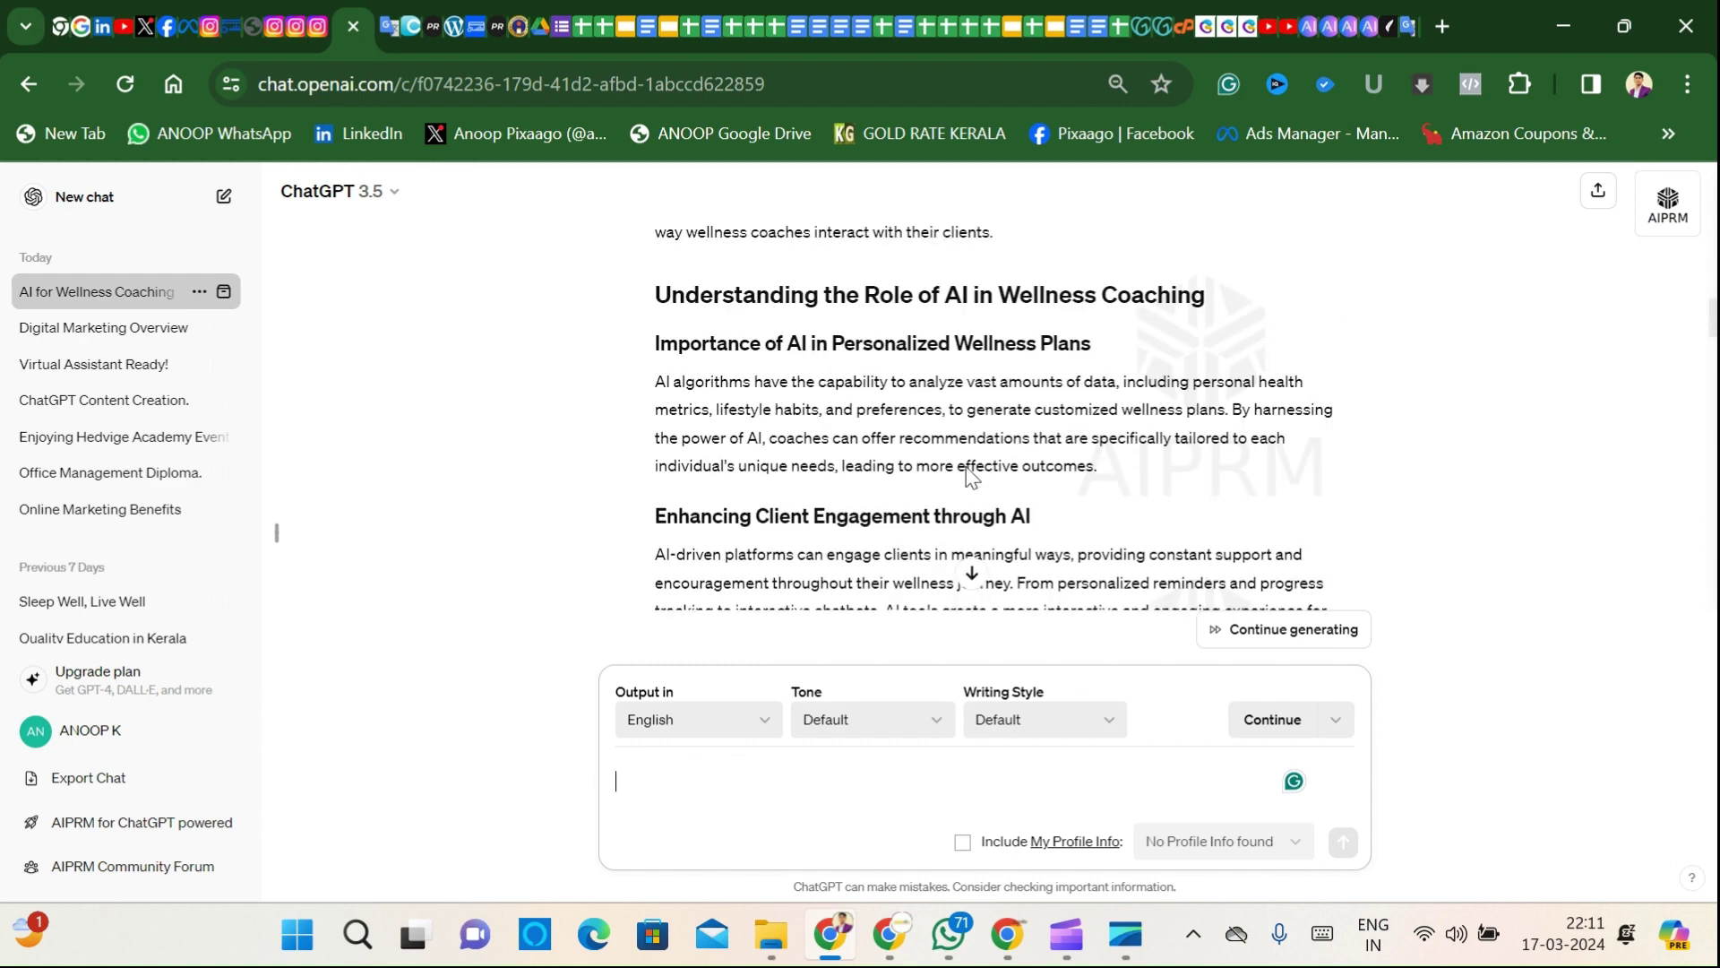
Step: Reuse the chat's first prompt "ai for wellness coach business" as a new message draft, enclosed in quotation marks
scroll(965, 465, up, 5)
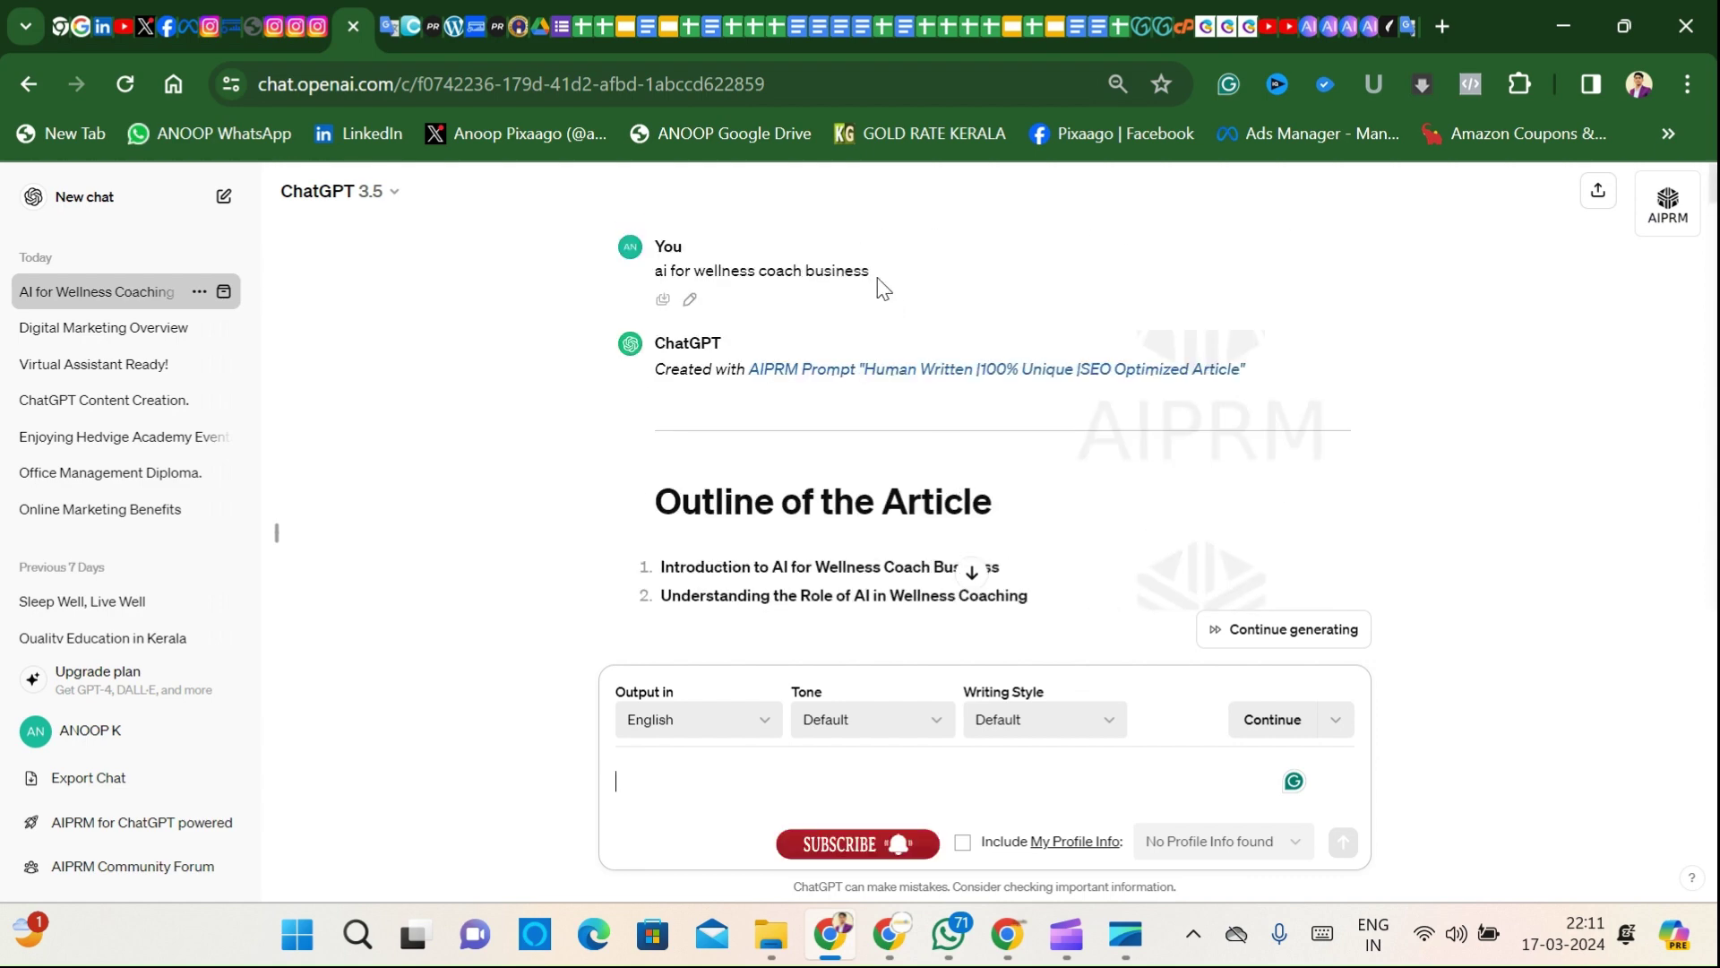
drag(870, 271, 652, 271)
key(ctrl+c)
click(762, 759)
key(ctrl+v)
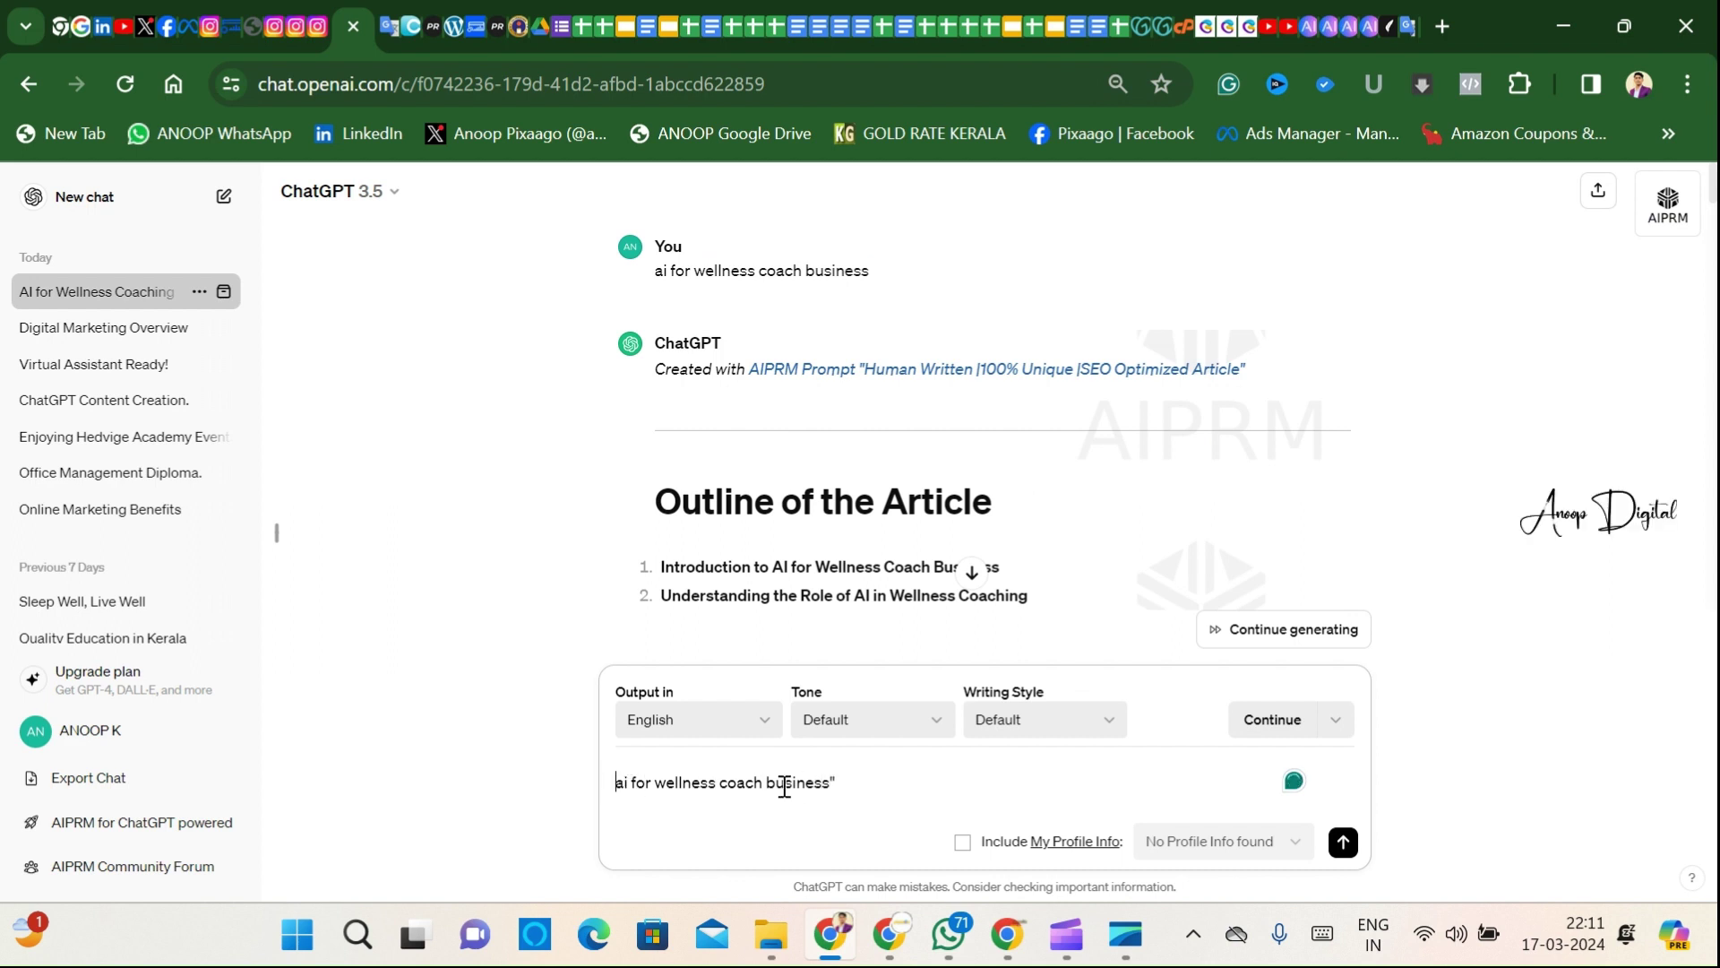
text(")
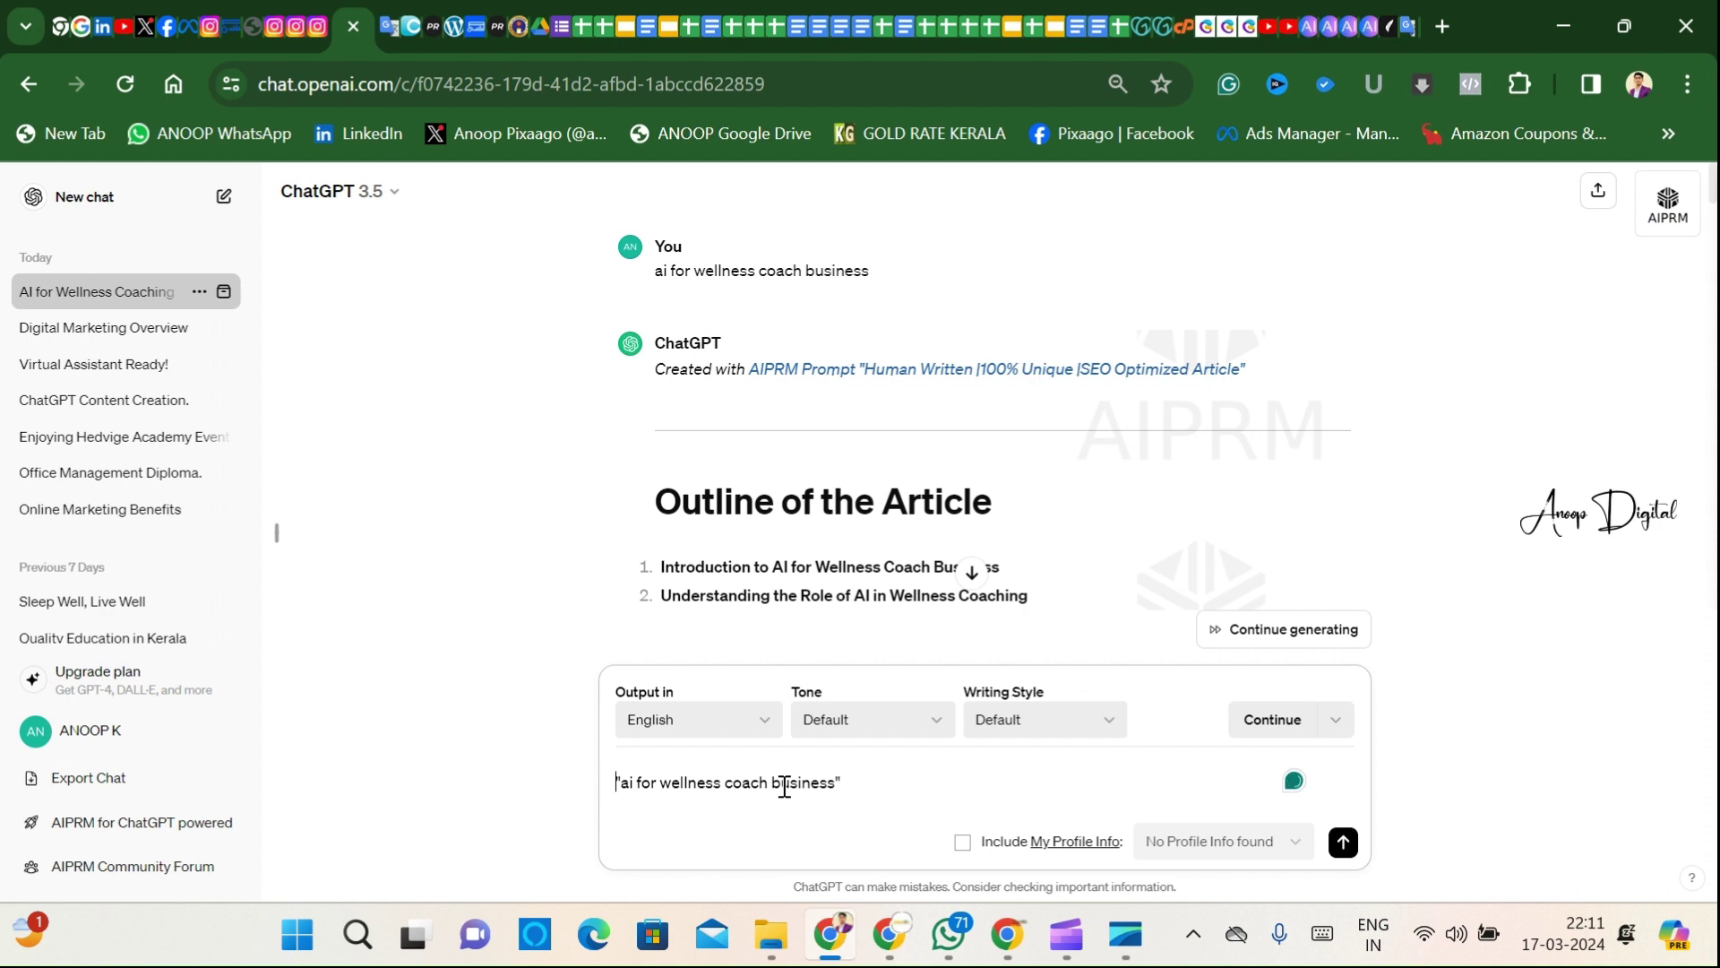
Step: Put "facebook post description" before the quoted topic, submit the prompt, and highlight the whole generated reply
text(facebook )
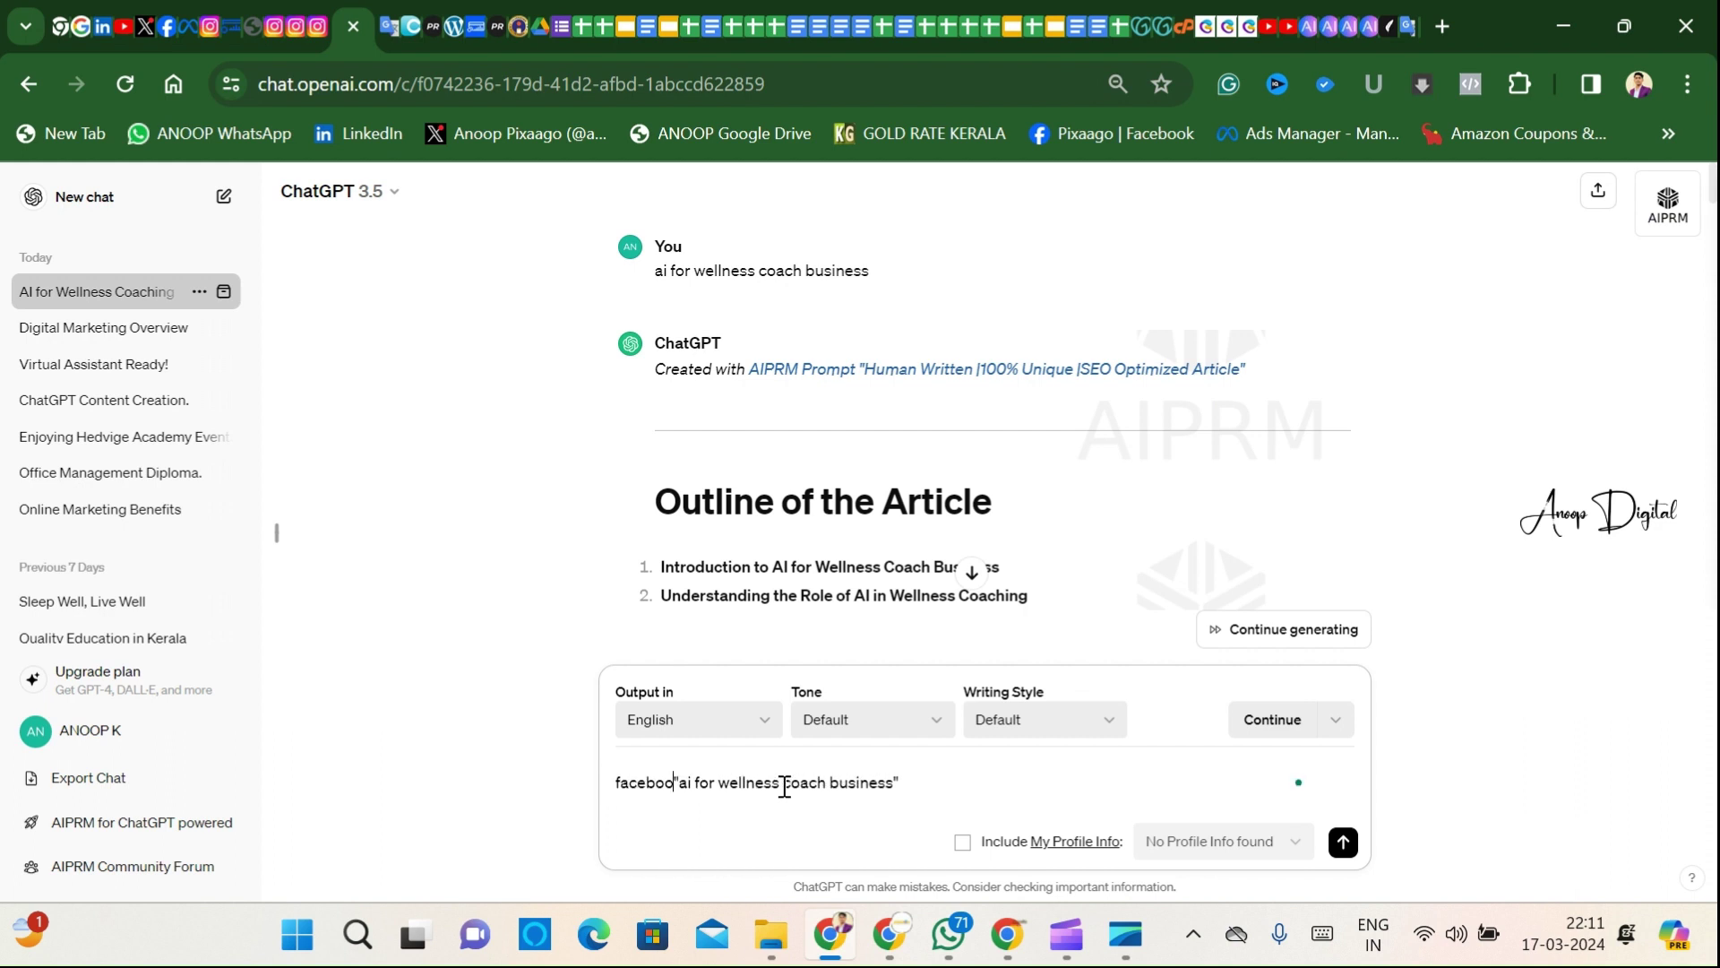
text(de)
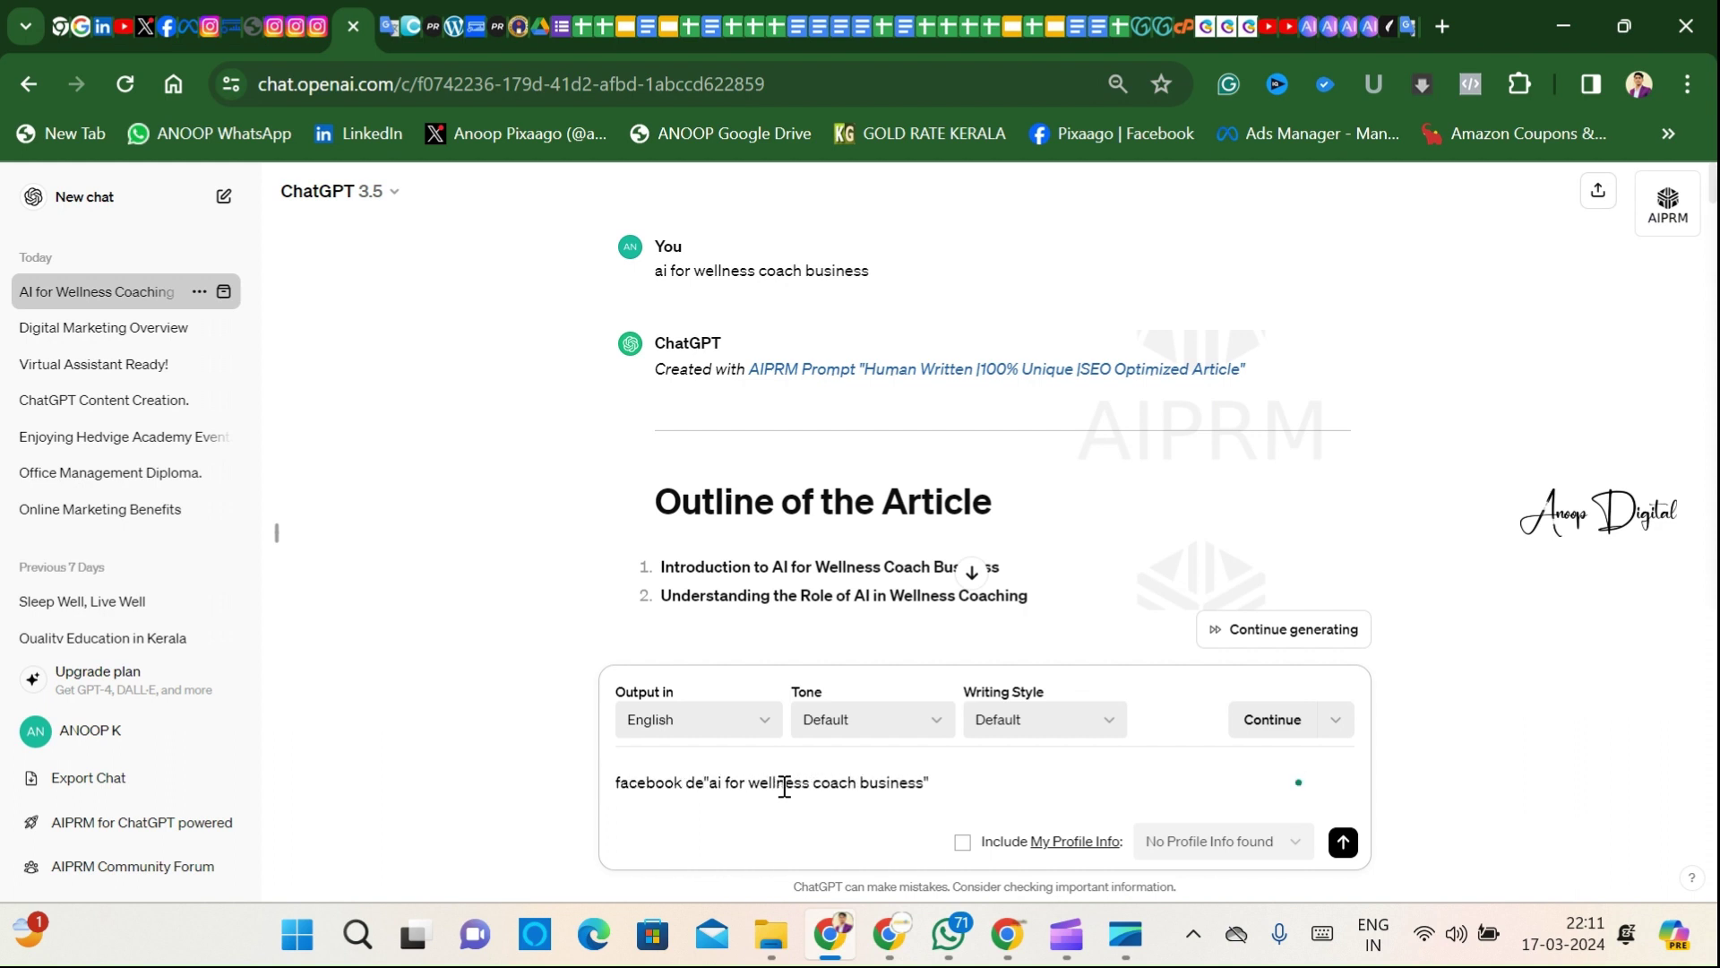
key(BackSpace)
key(BackSpace)
text(post )
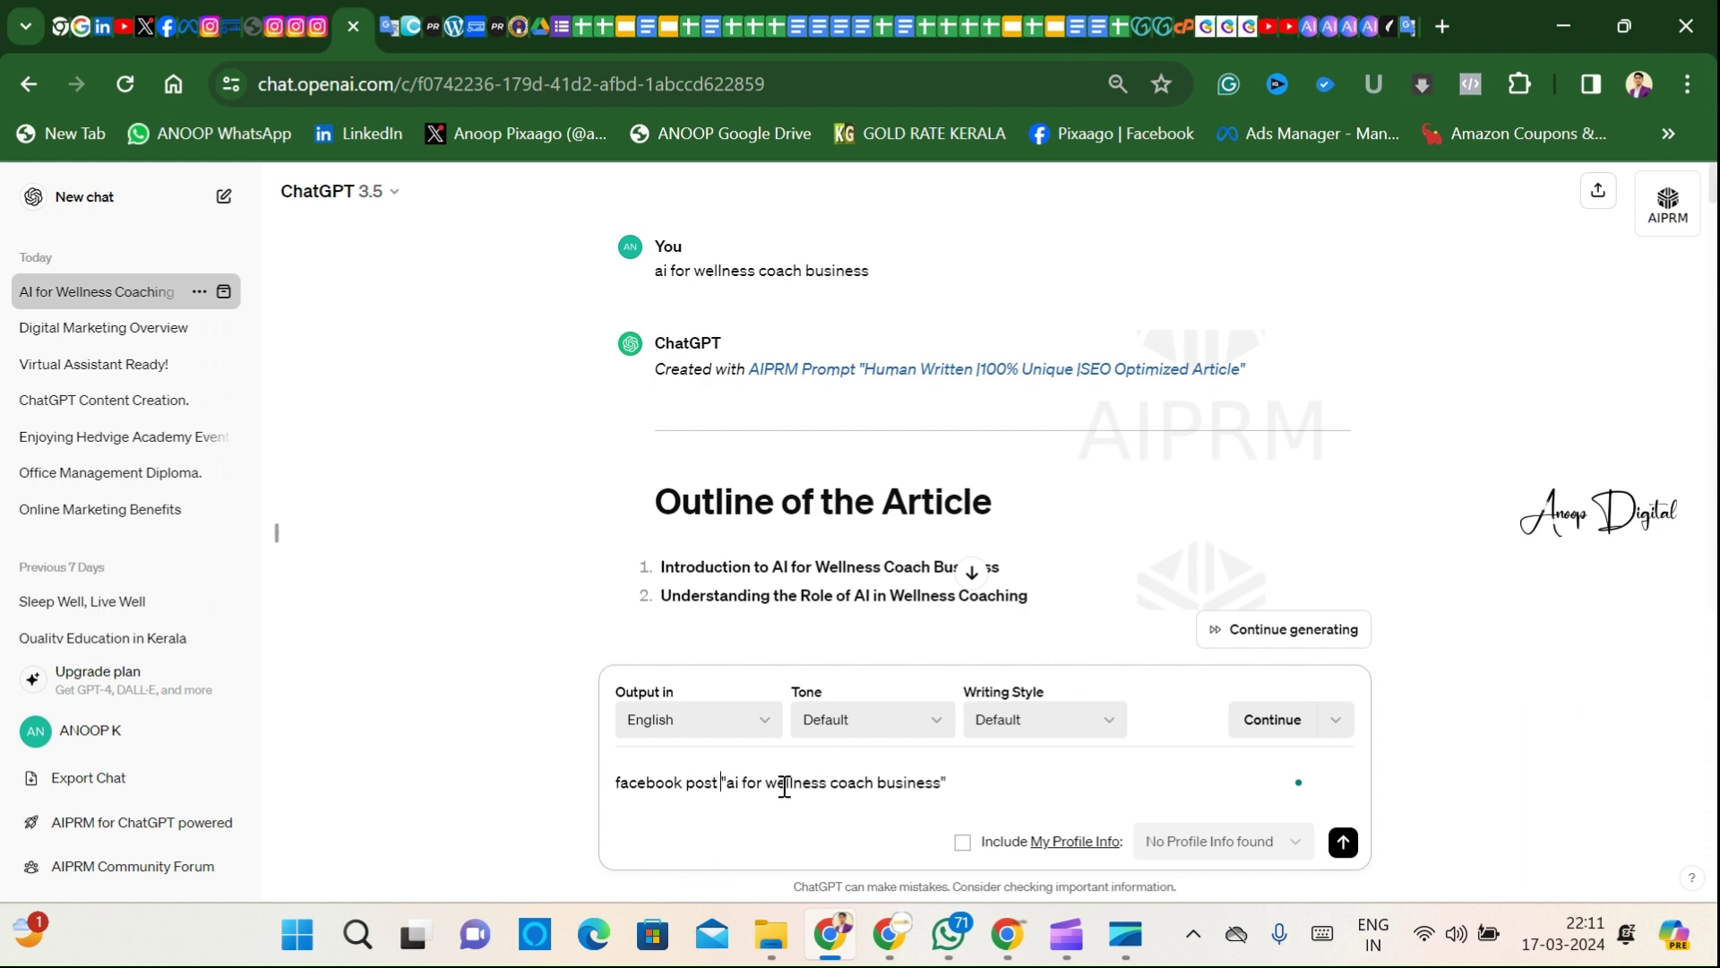
text(descrip)
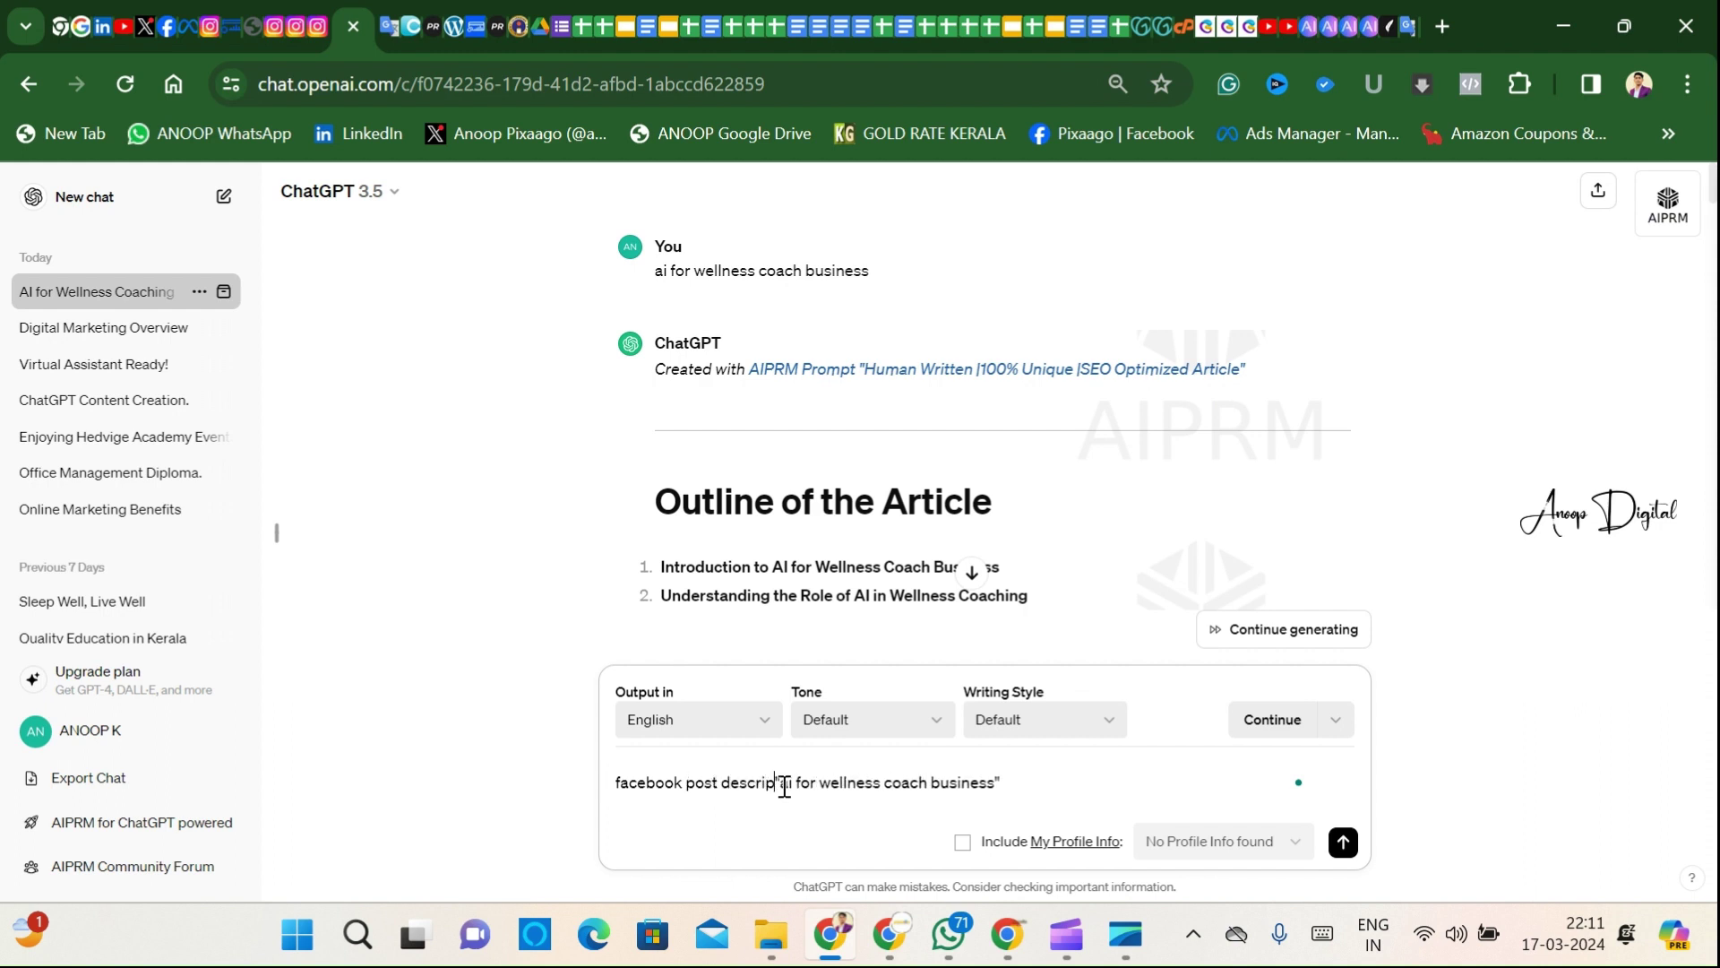
text(tion)
key(Return)
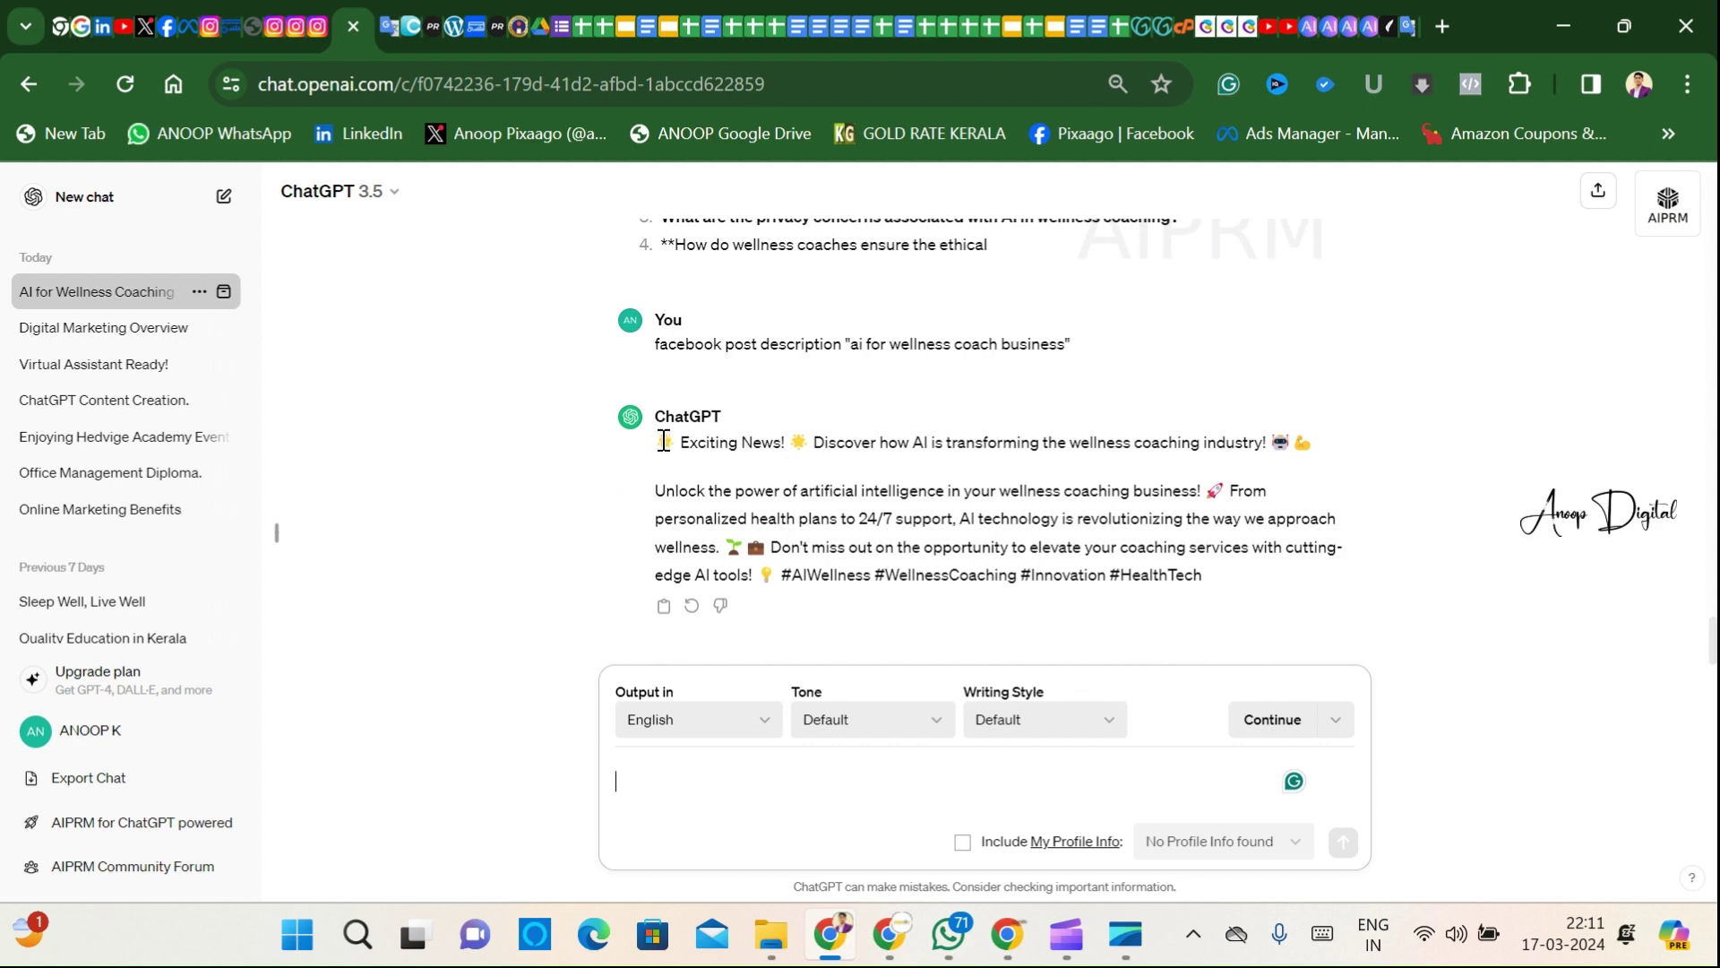
mouse_move(663, 441)
mouse_down()
mouse_move(1003, 503)
mouse_move(1227, 591)
mouse_up()
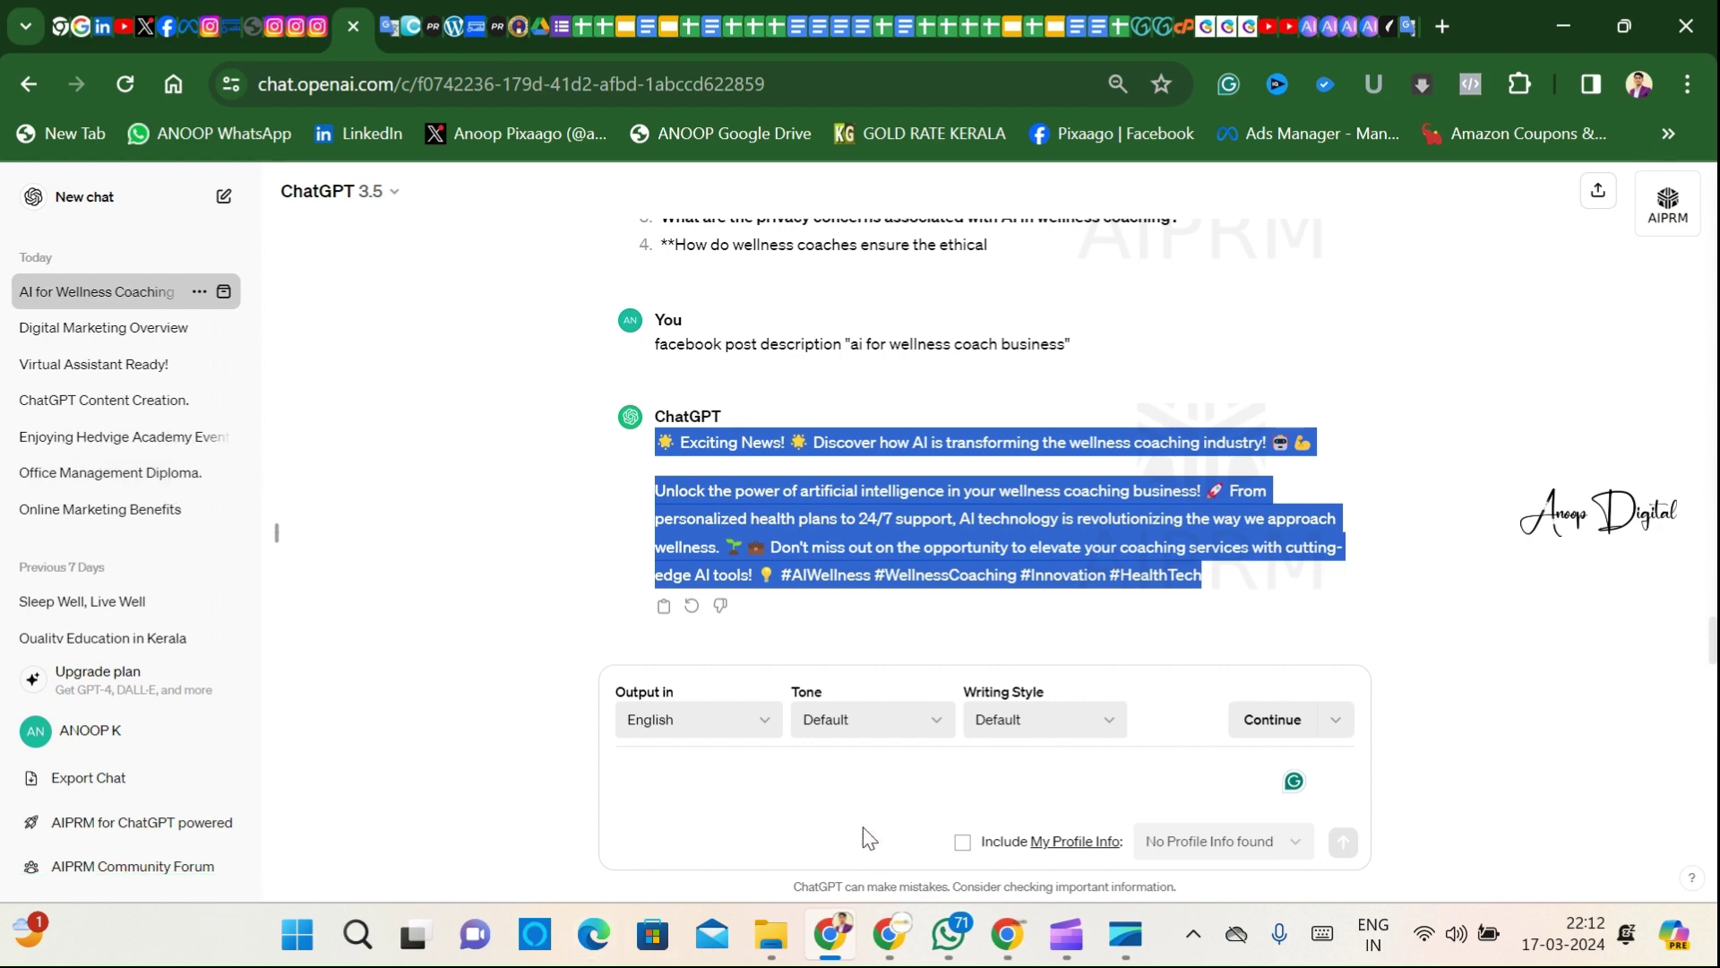
Step: Ask ChatGPT for a content plan with the prompt: content plan for my wellness bsuiness "wellness "
click(809, 783)
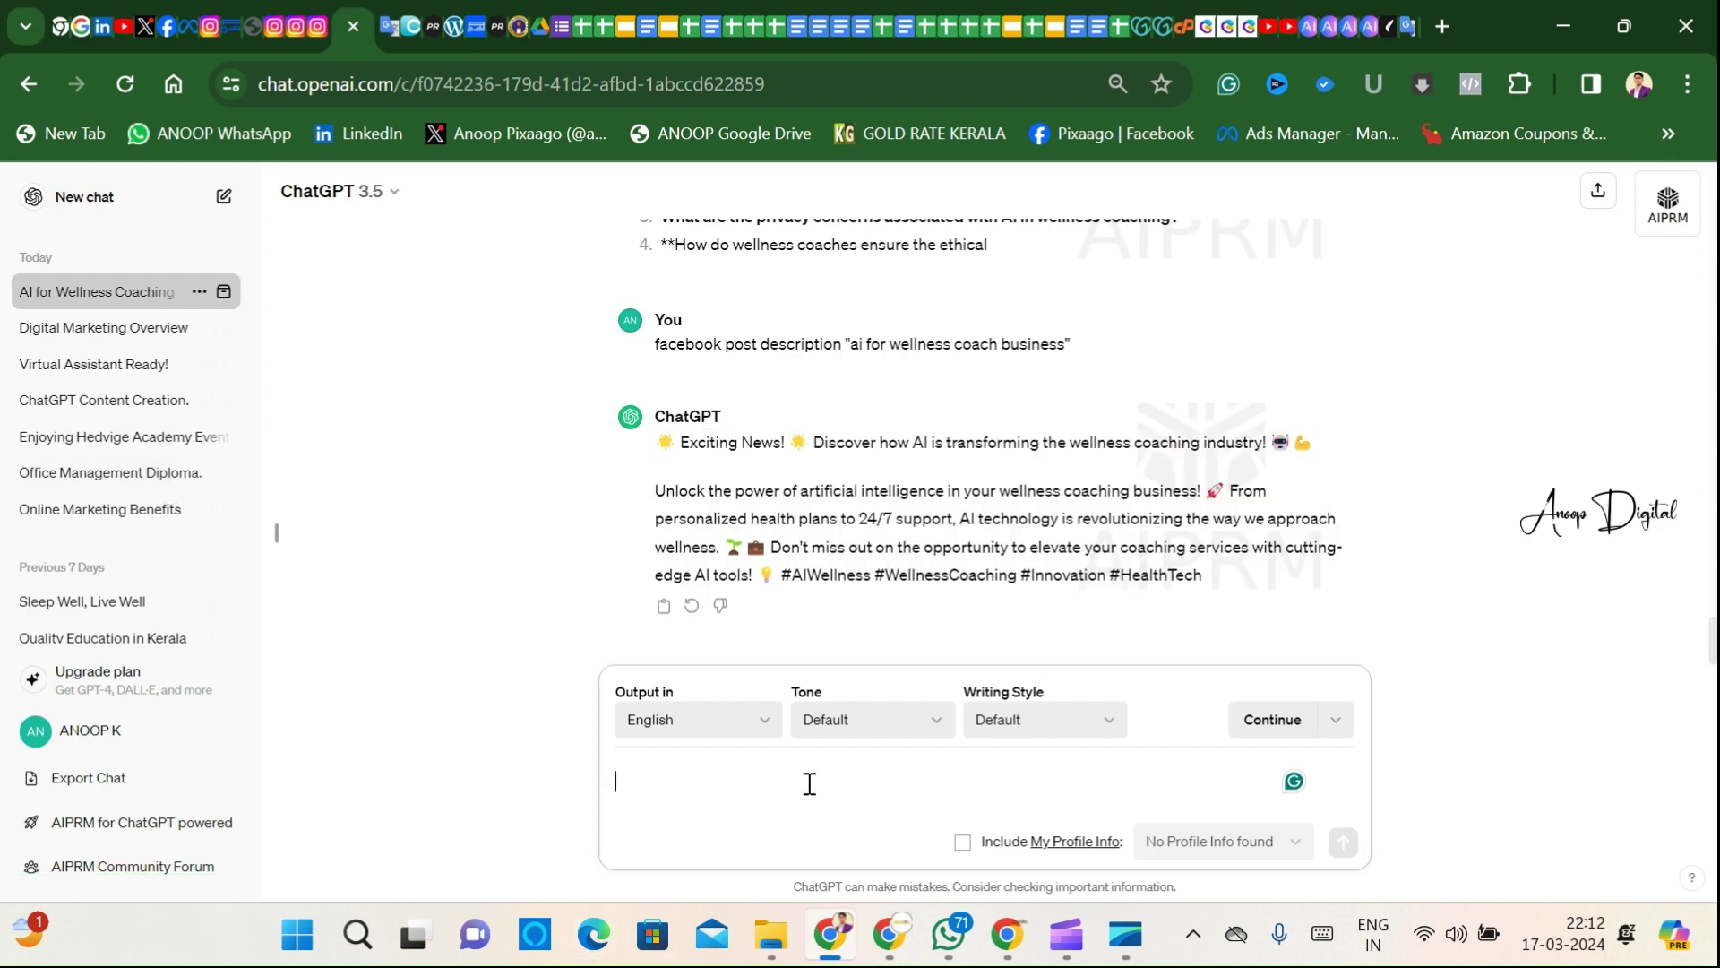
text(wellnes)
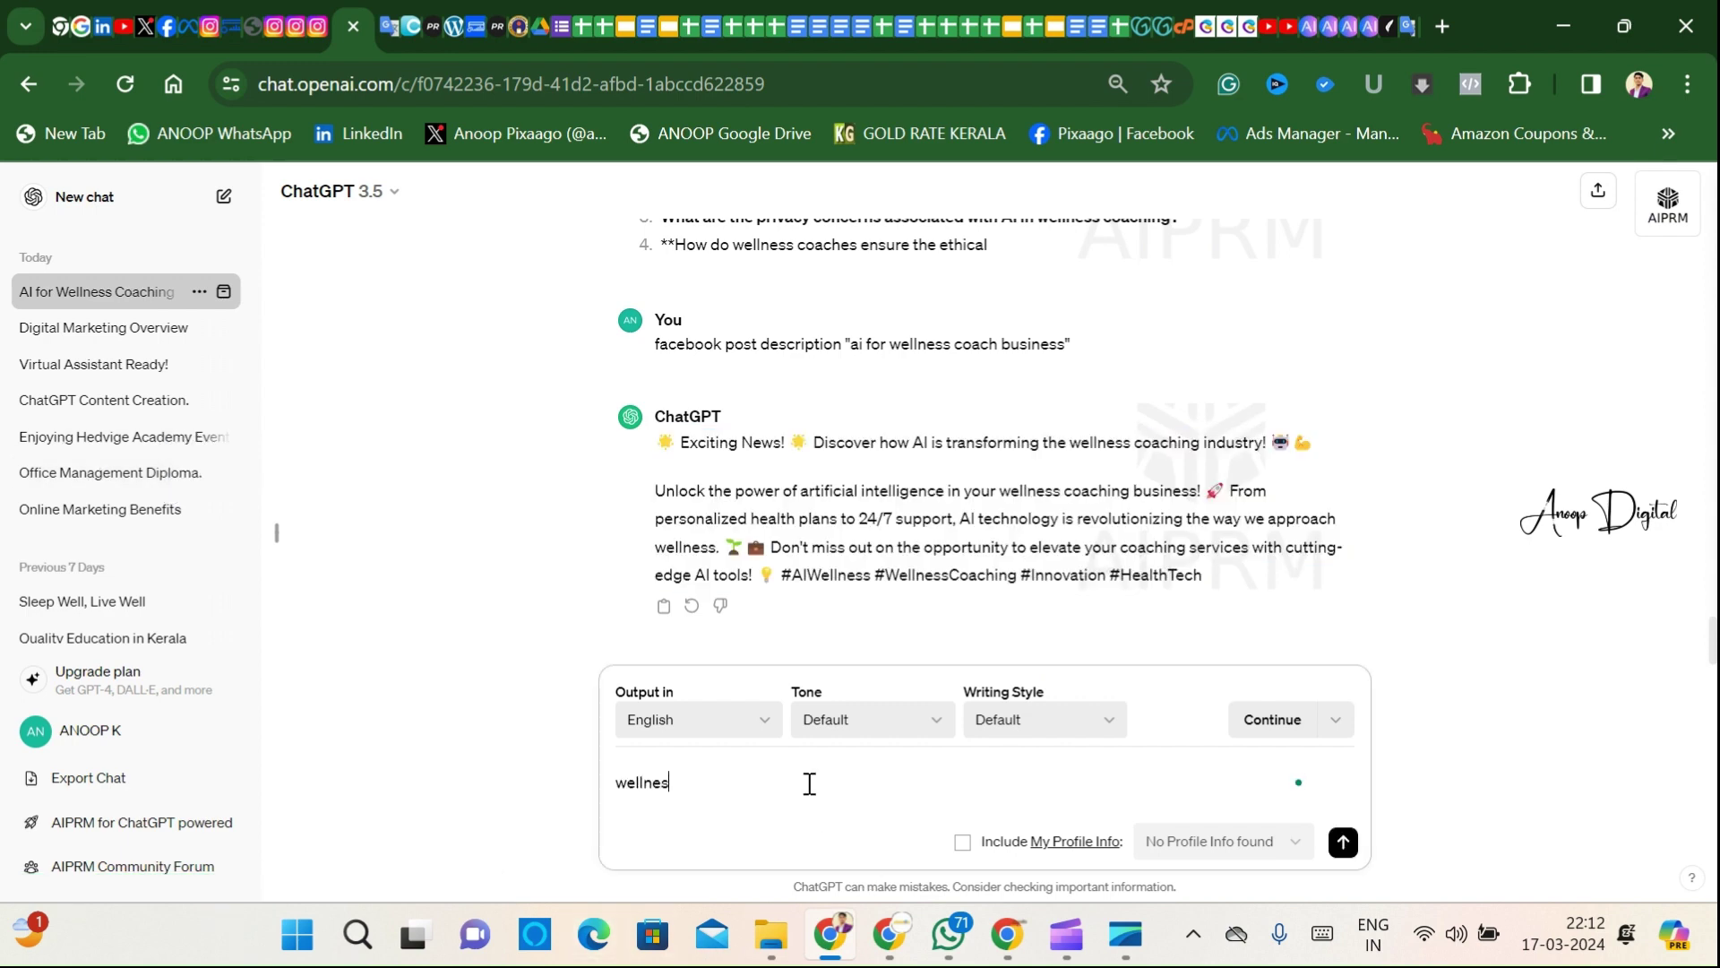
text(s ")
text(")
text(content )
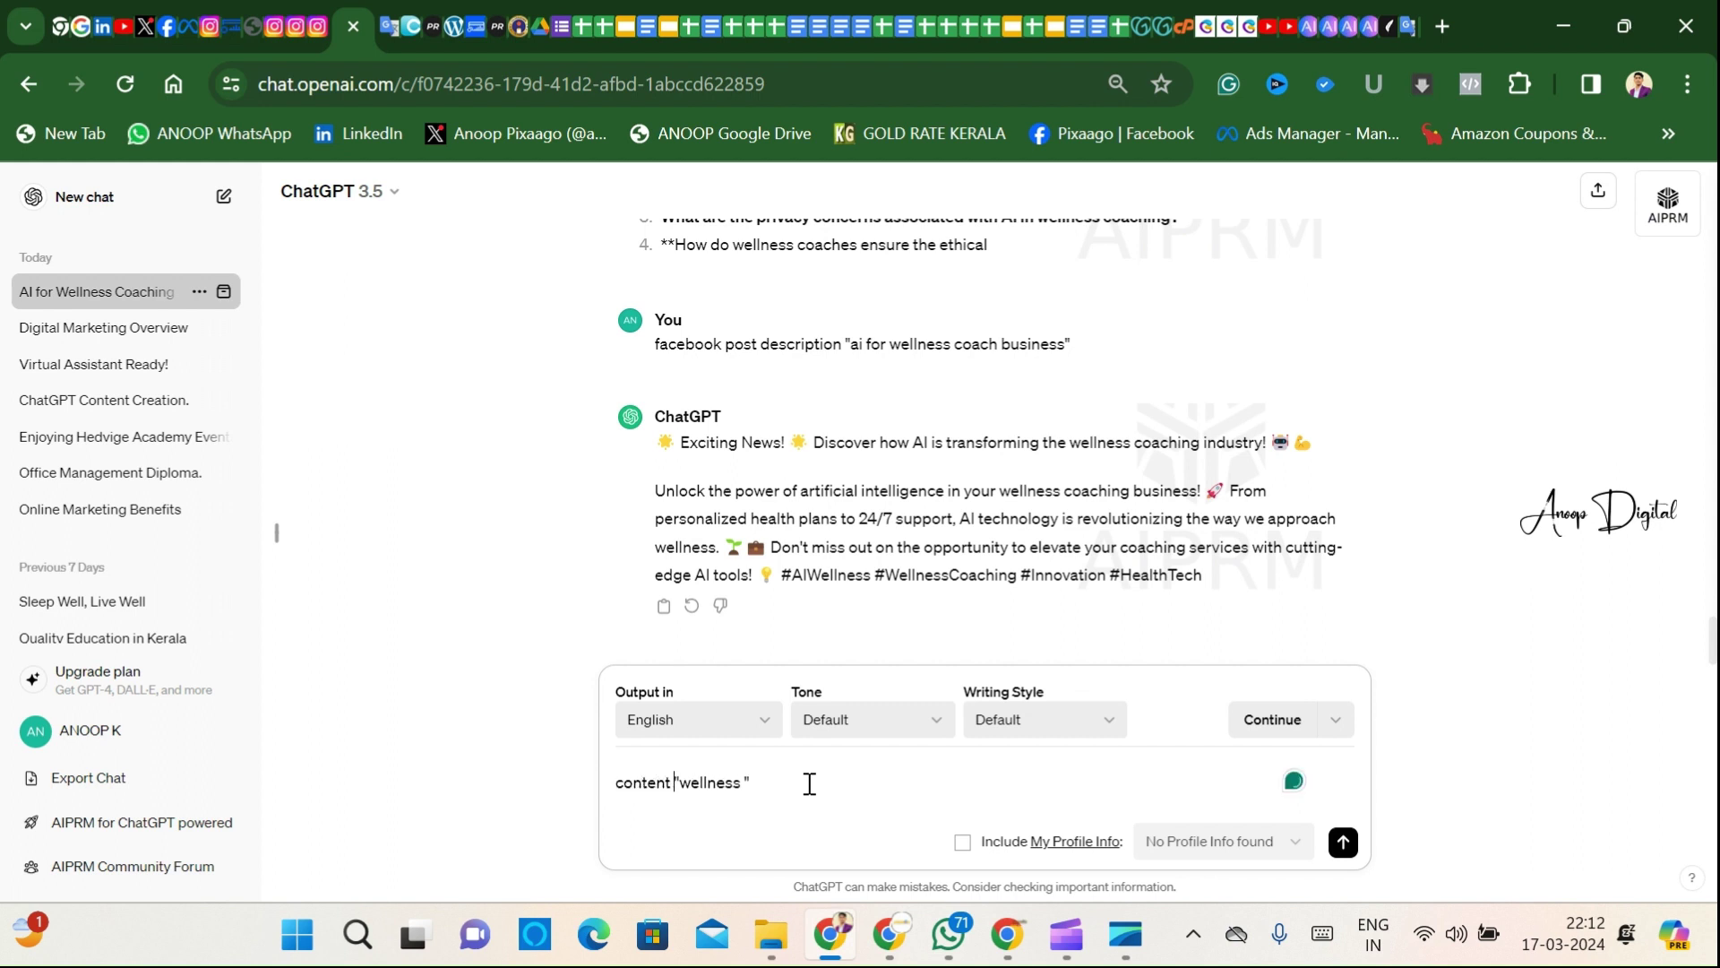
text(plan )
text(for my wel)
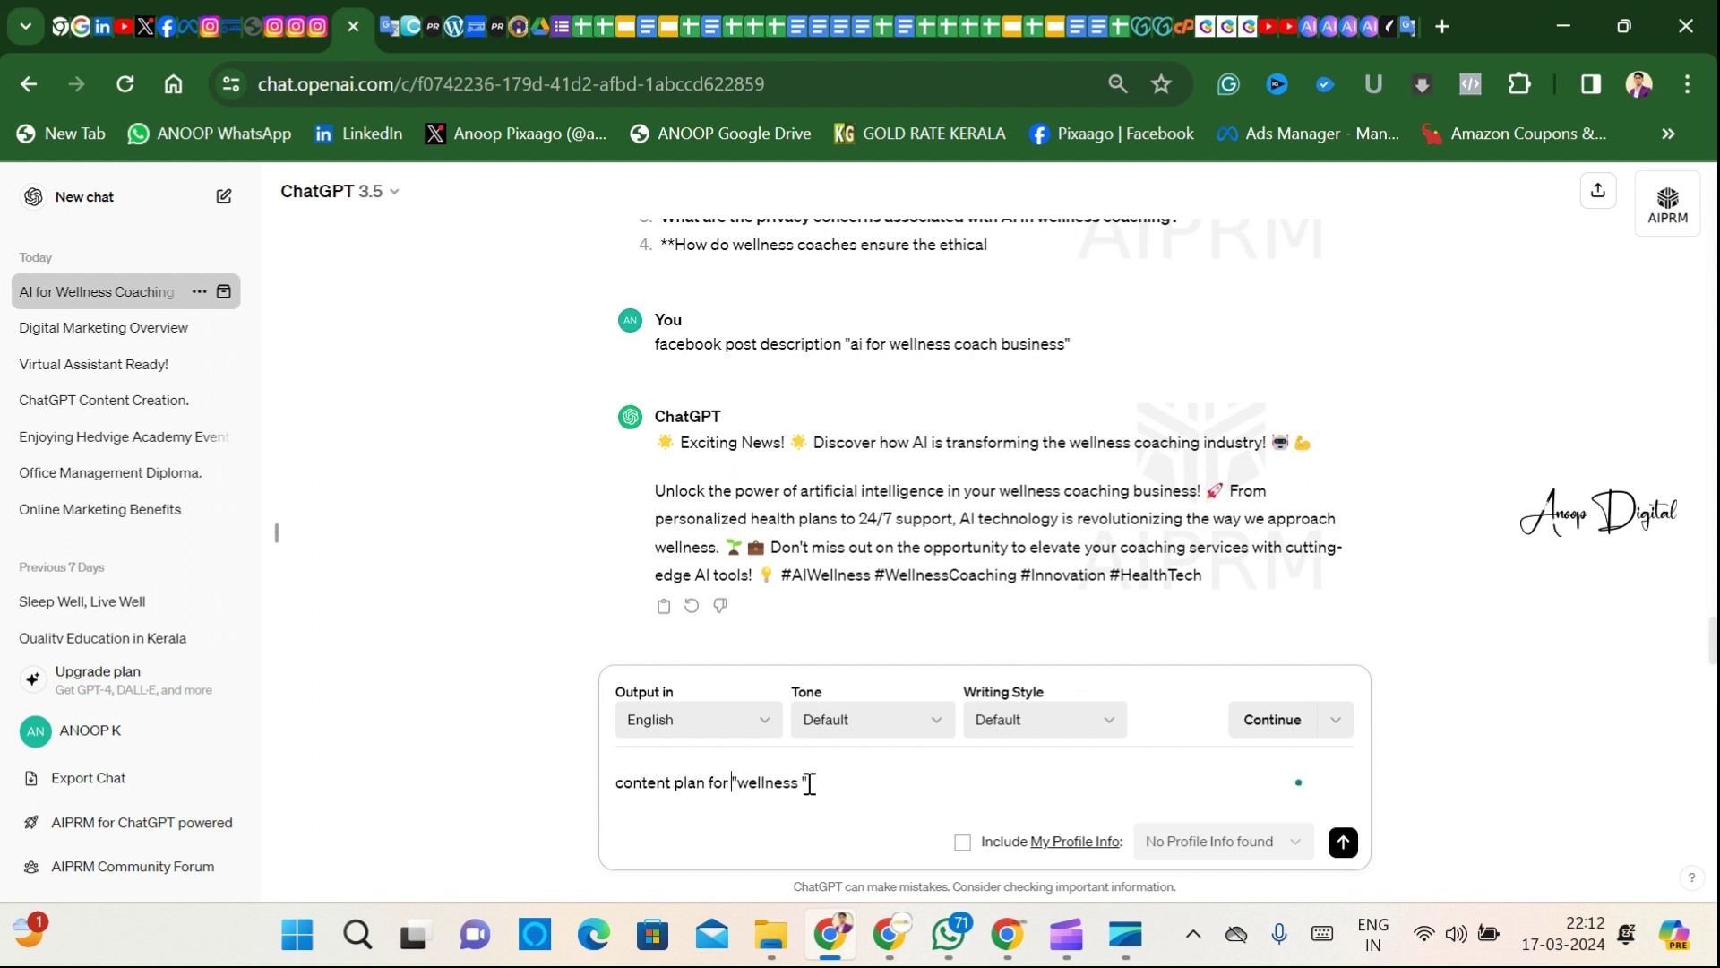
text(lness )
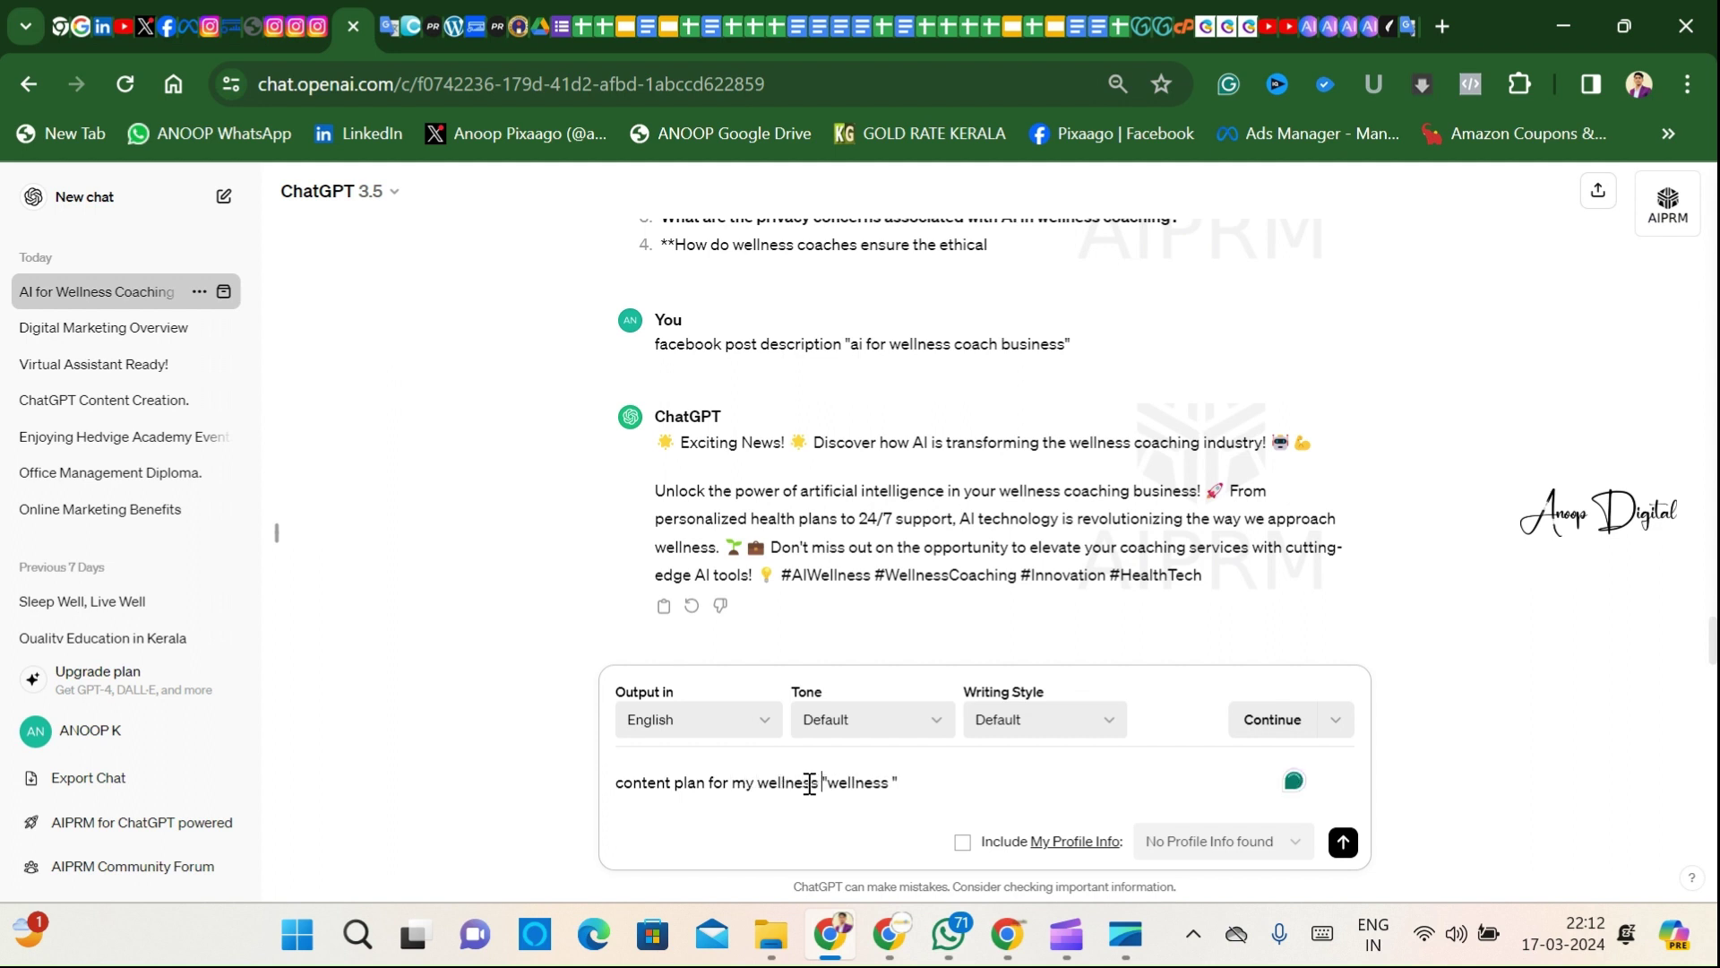
text(bsuiness)
key(Return)
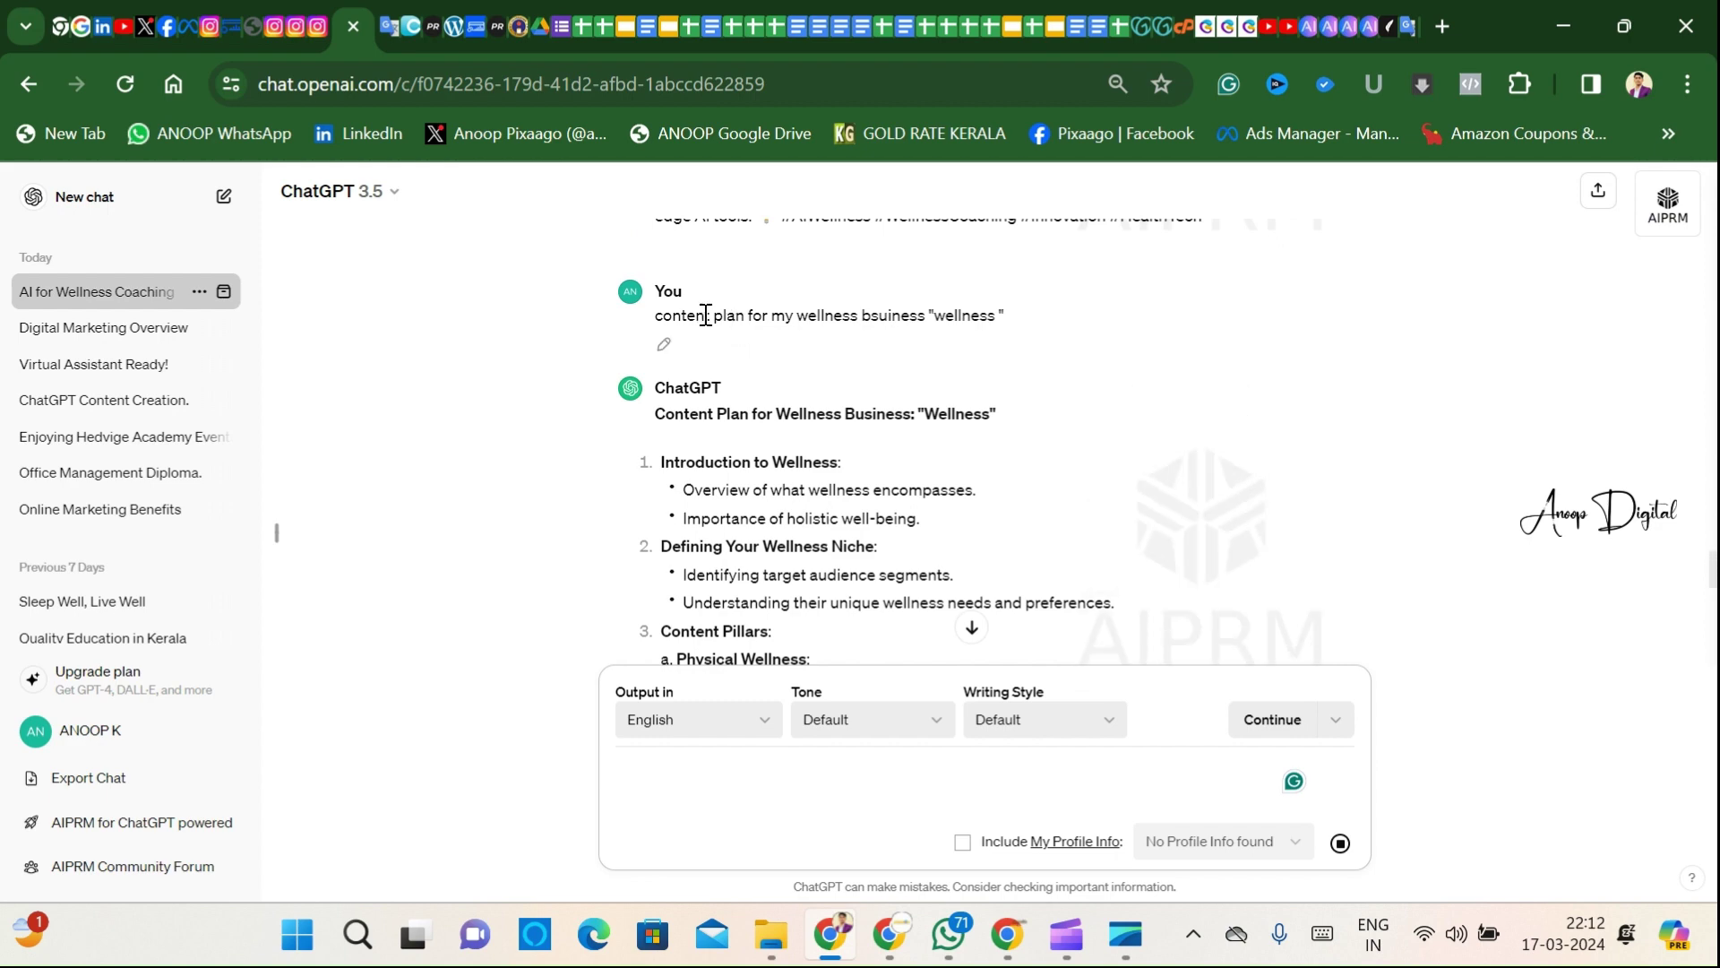
Step: Edit the submitted content plan prompt so that it begins with "30 days", and resubmit it
scroll(751, 484, down, 5)
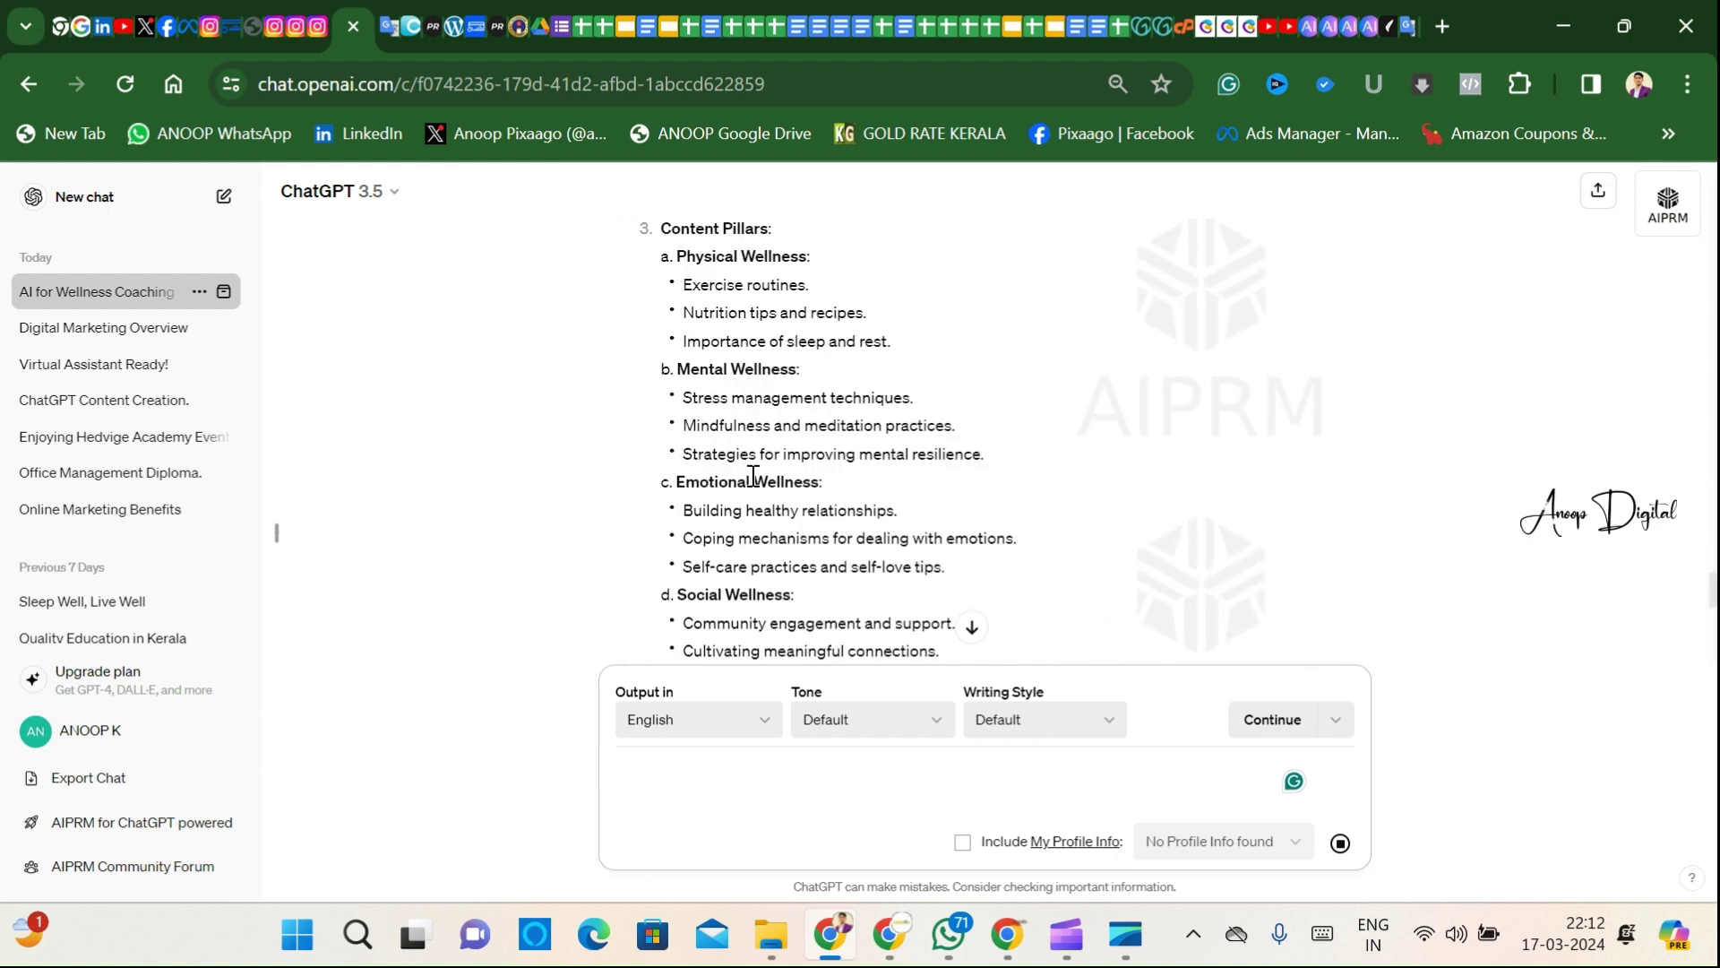
scroll(754, 476, up, 3)
scroll(753, 476, up, 3)
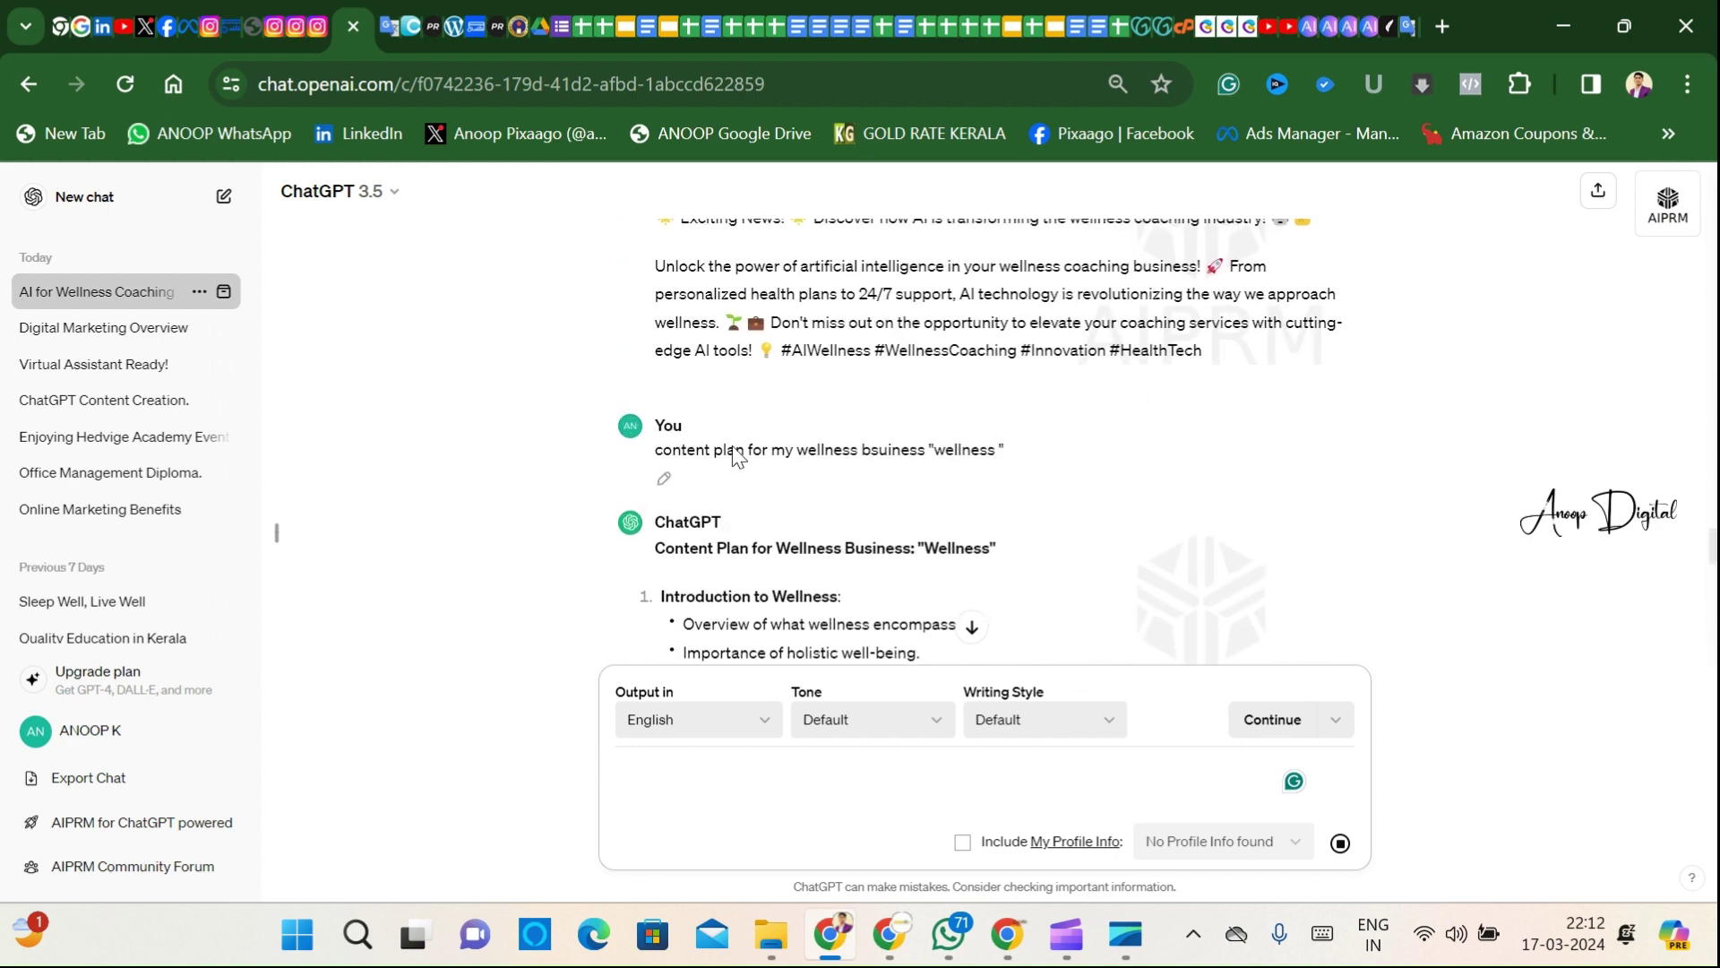
click(665, 475)
scroll(1102, 499, down, 15)
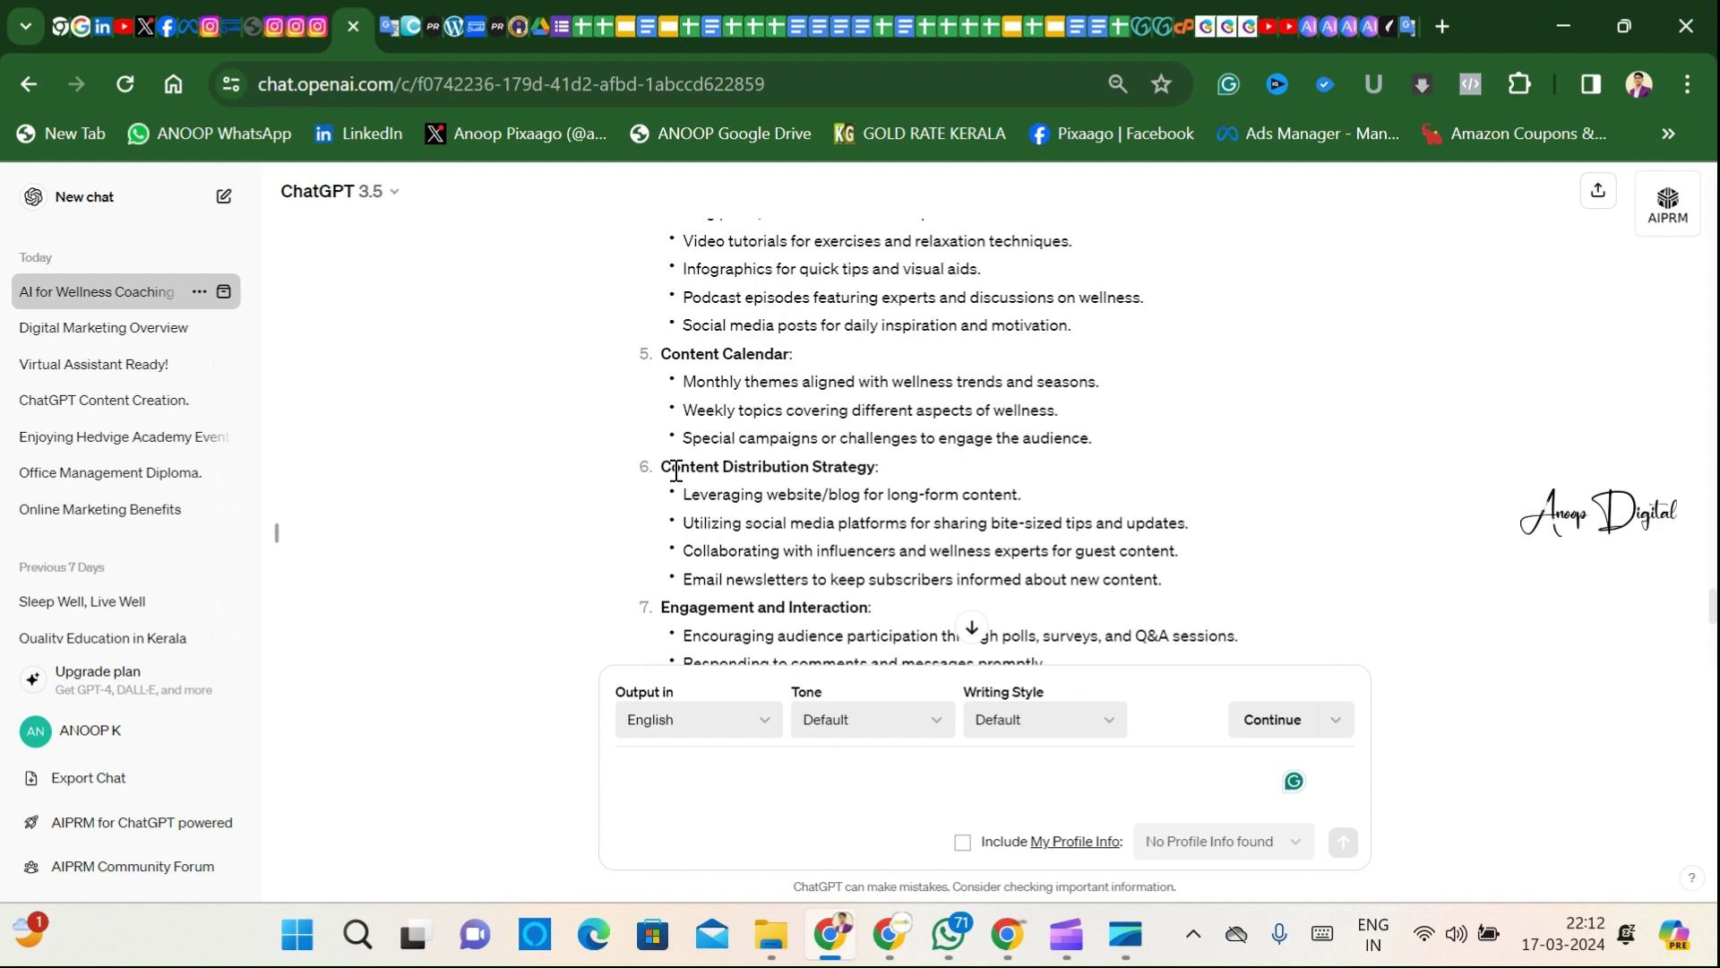
scroll(825, 516, up, 10)
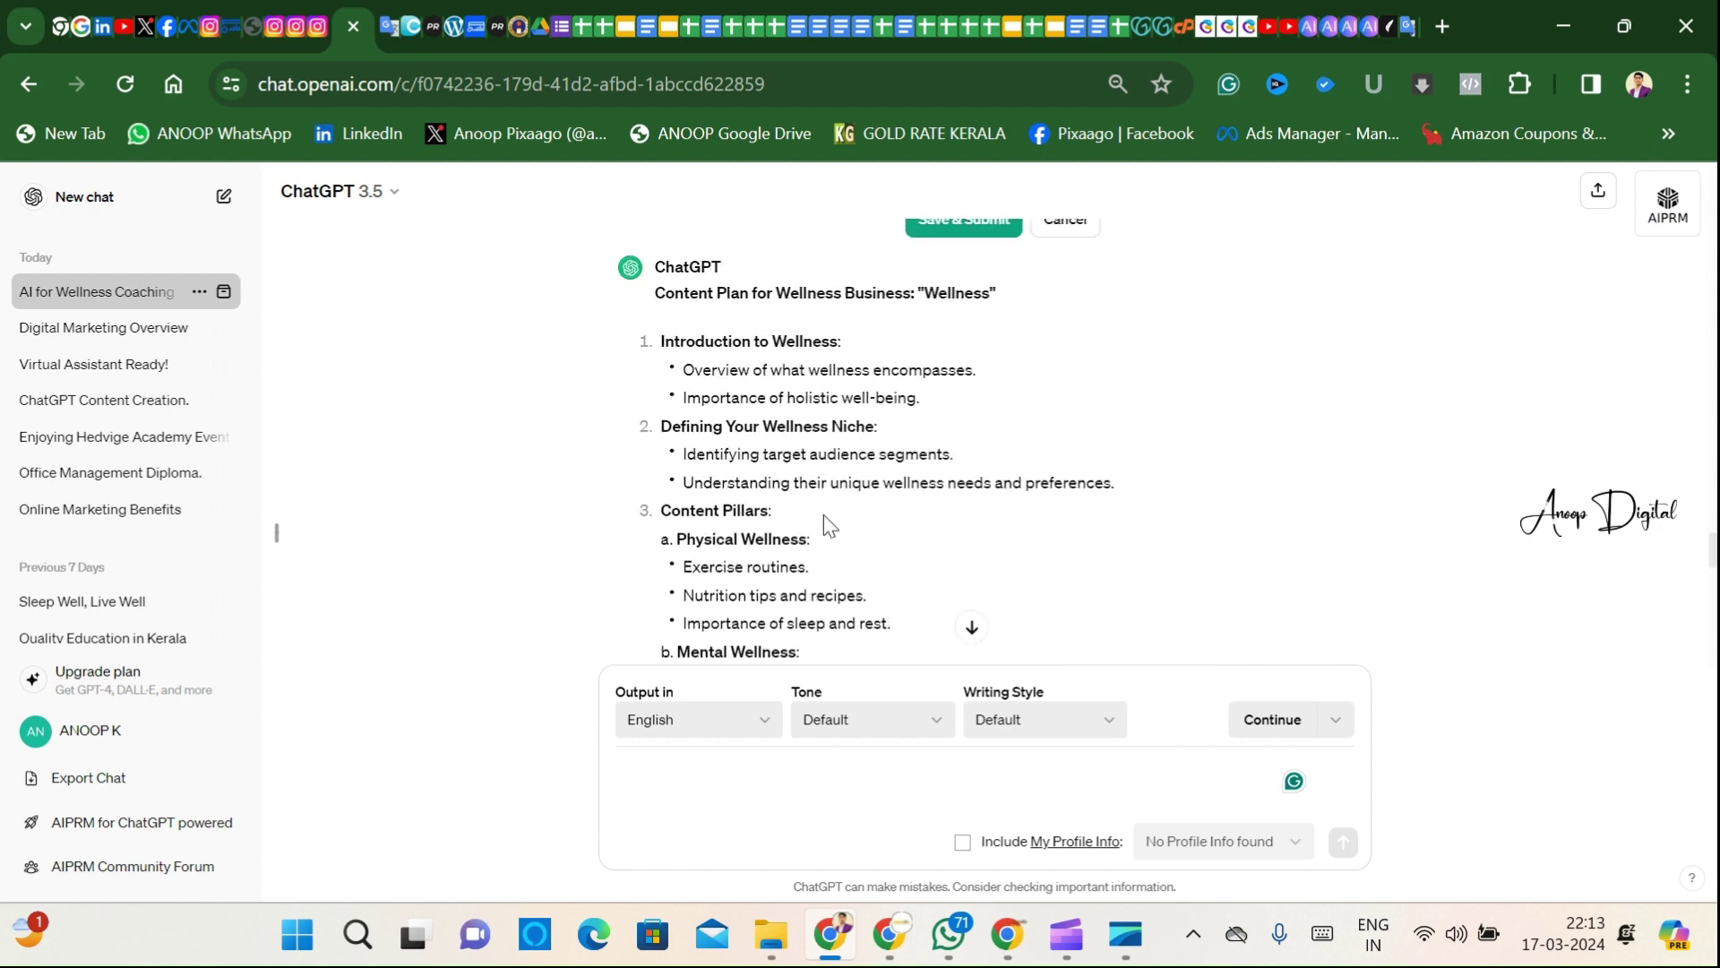
scroll(824, 514, up, 3)
mouse_move(894, 446)
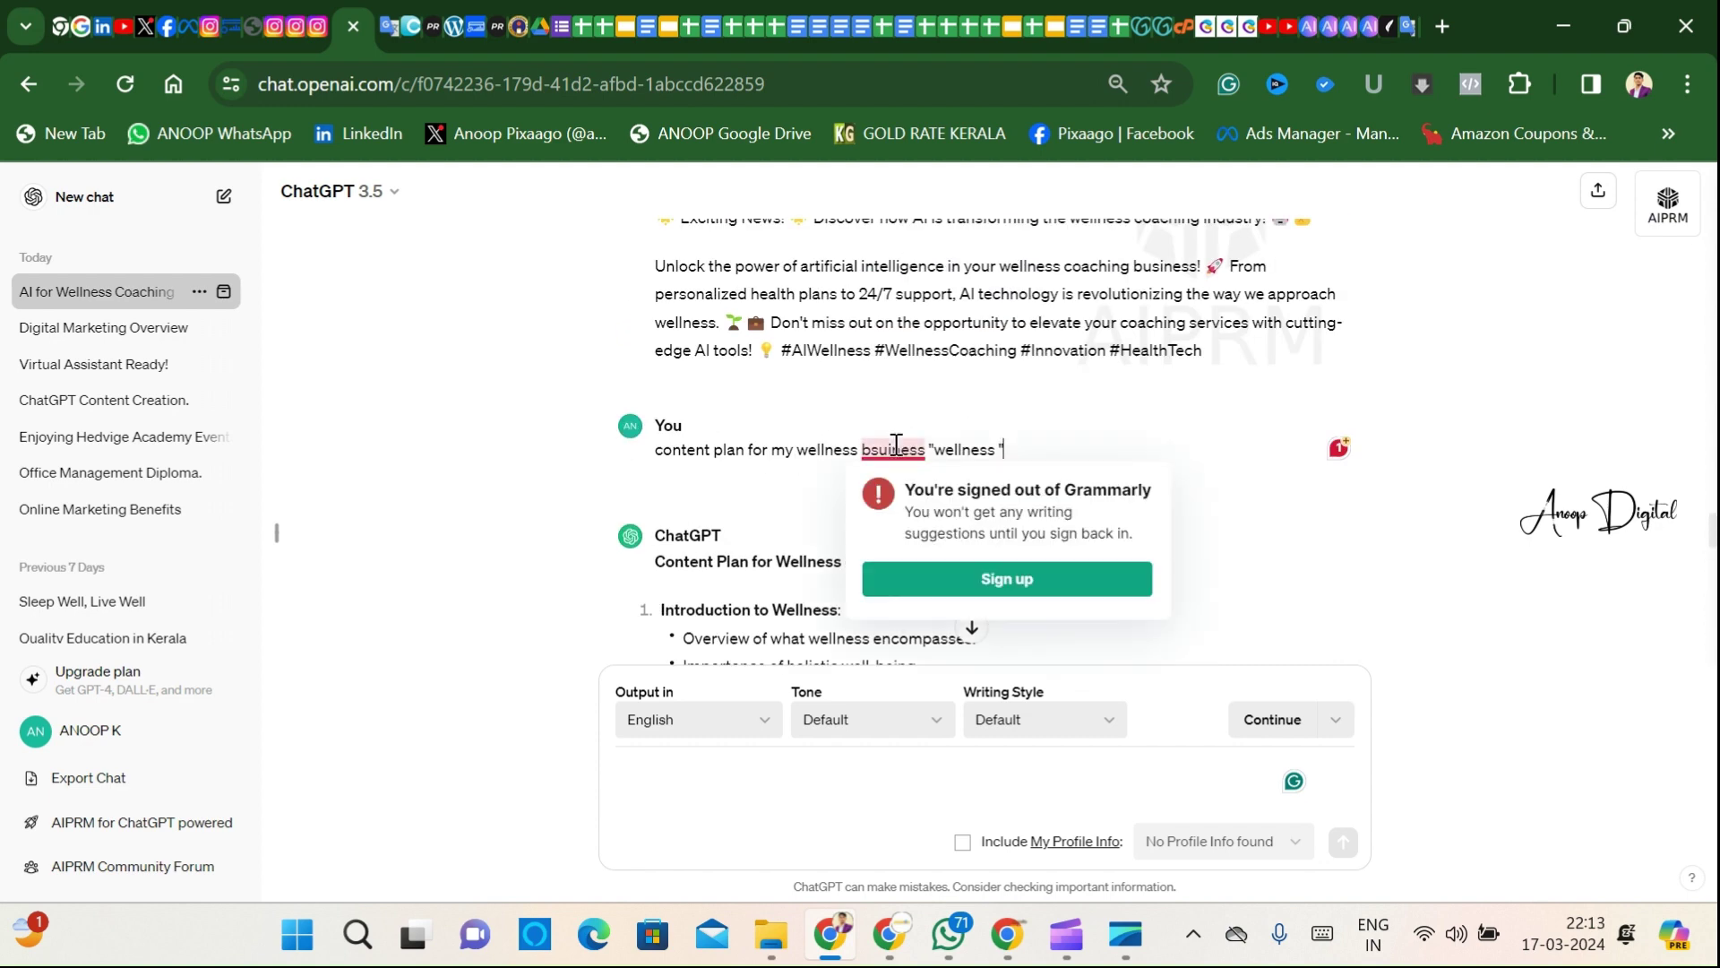
click(660, 450)
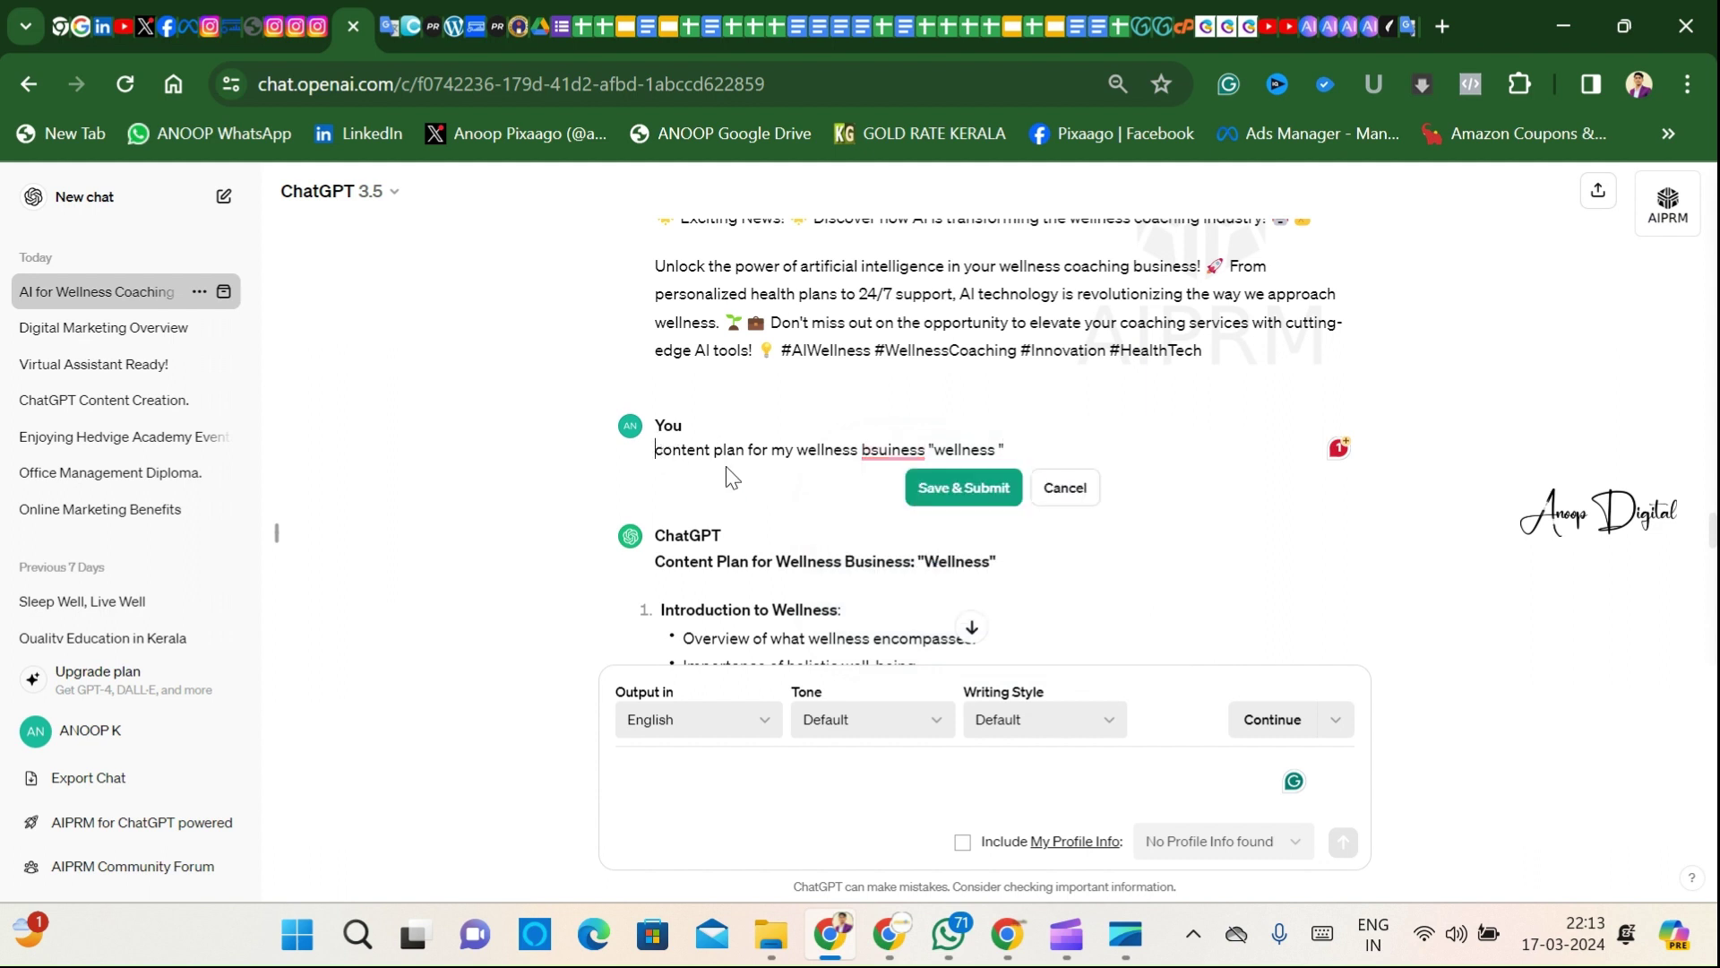
text(30 days)
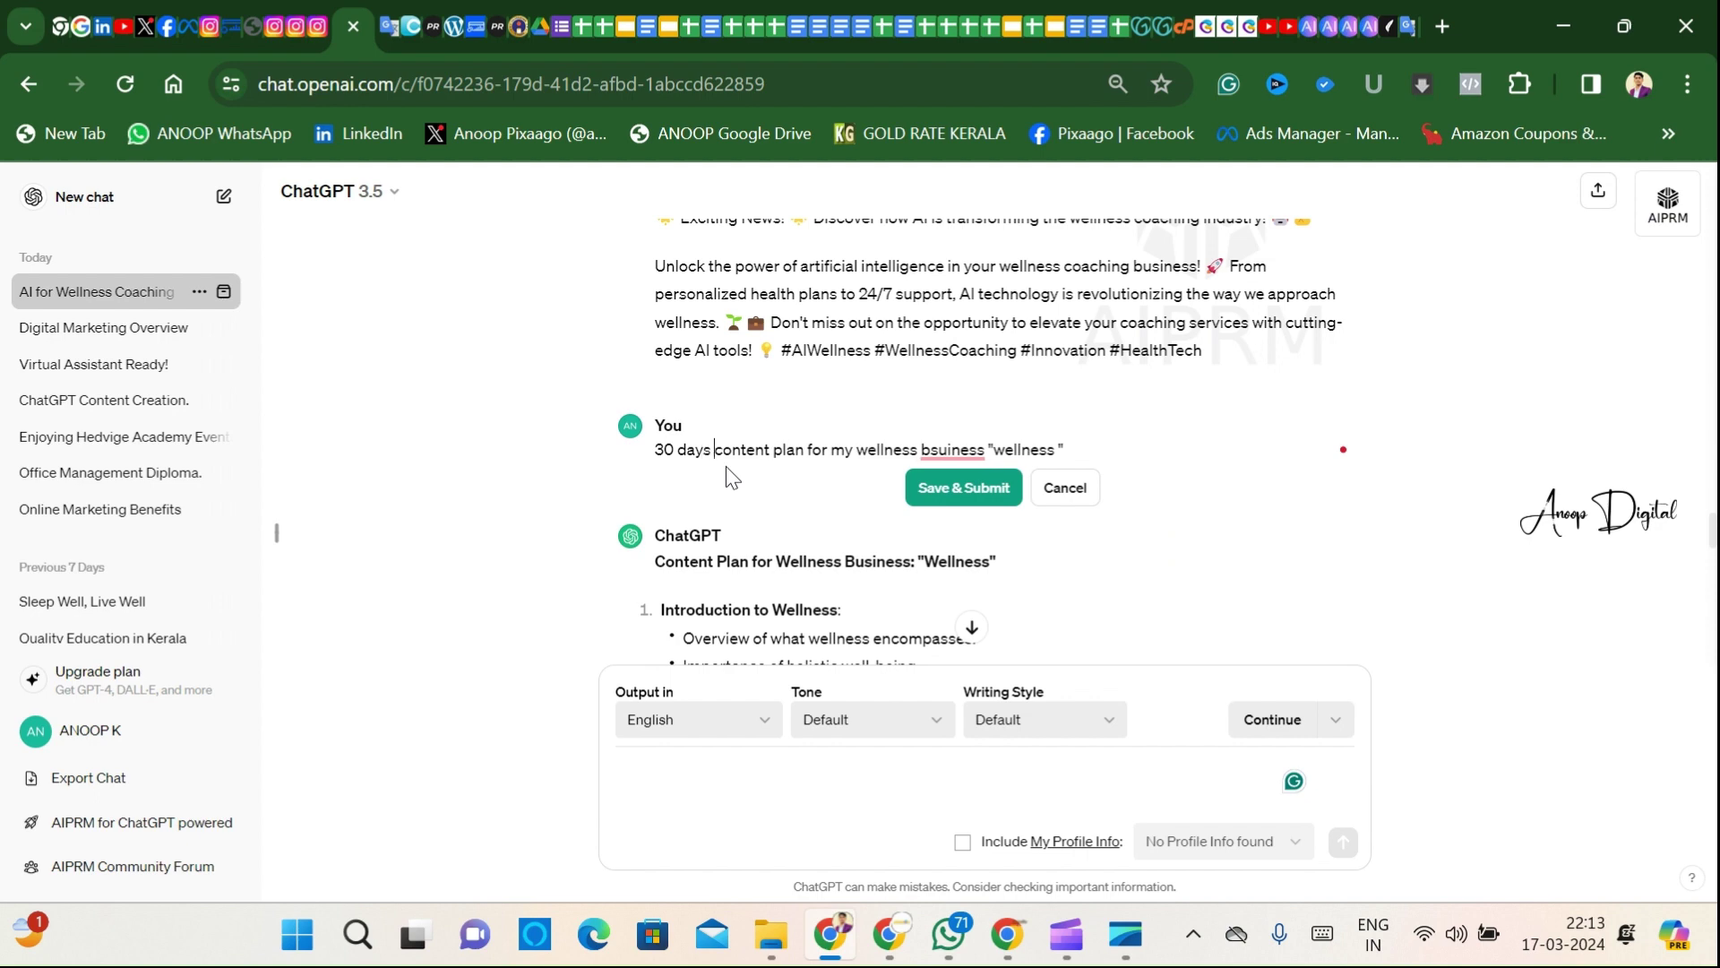
click(963, 488)
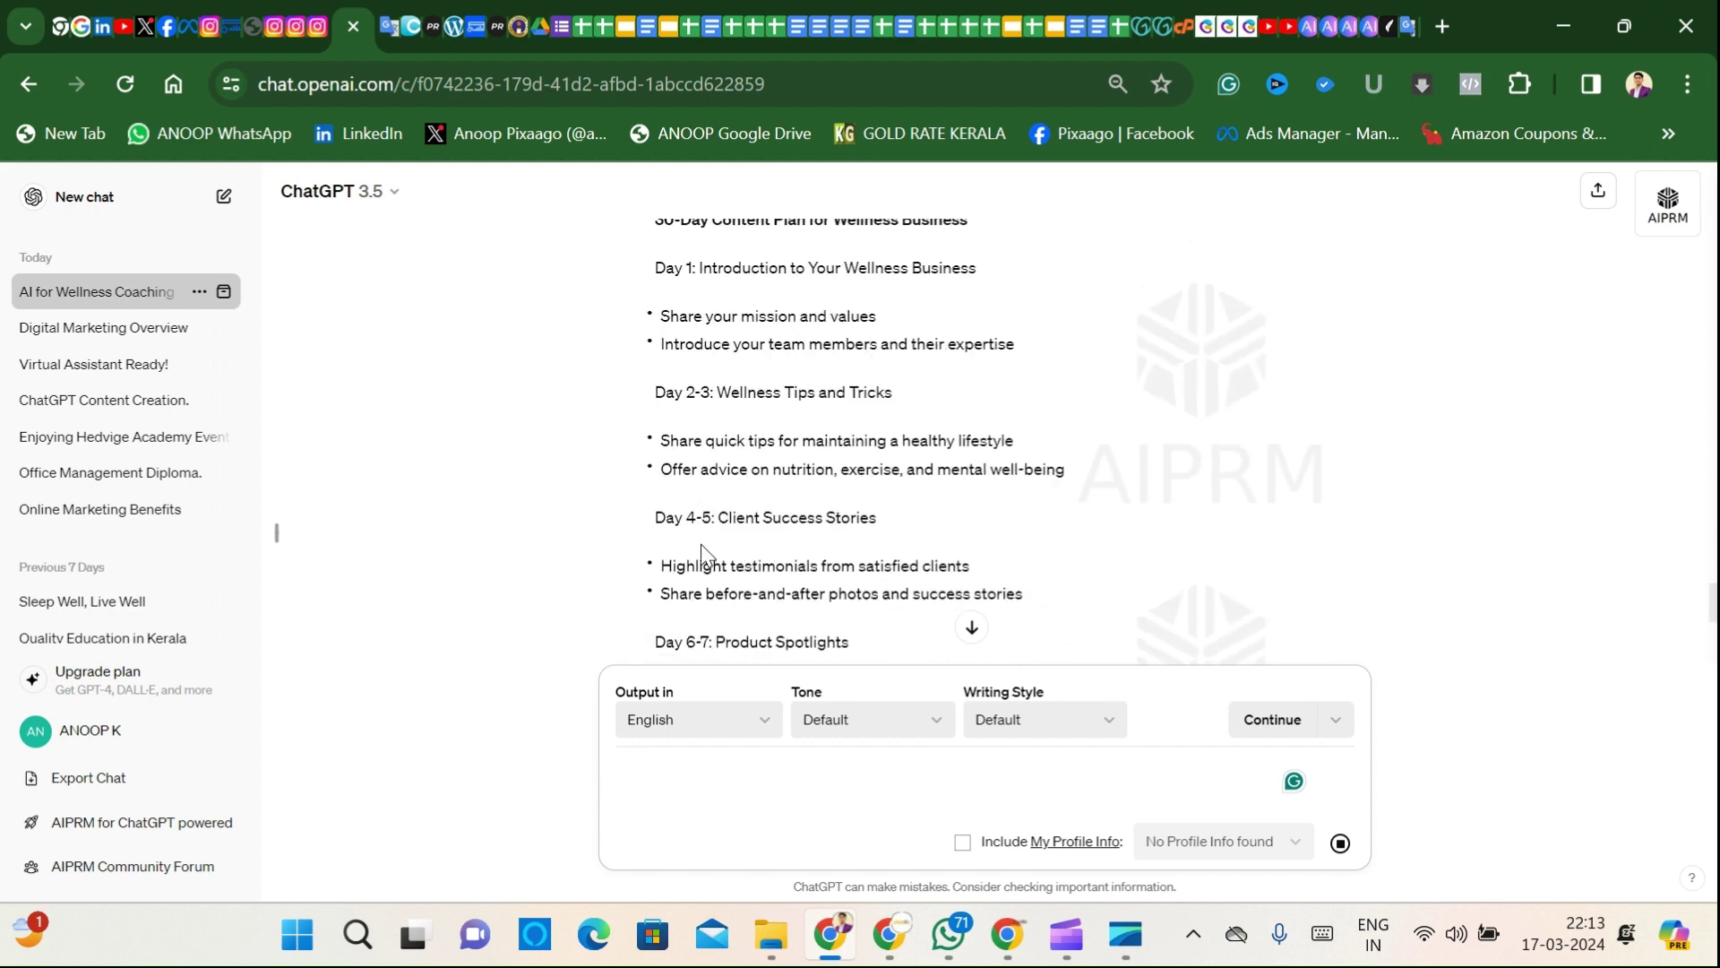
Step: Copy the Day 2-3 topic "Wellness Tips and Tricks" from the 30-day content plan and submit it as a new prompt
scroll(700, 545, up, 3)
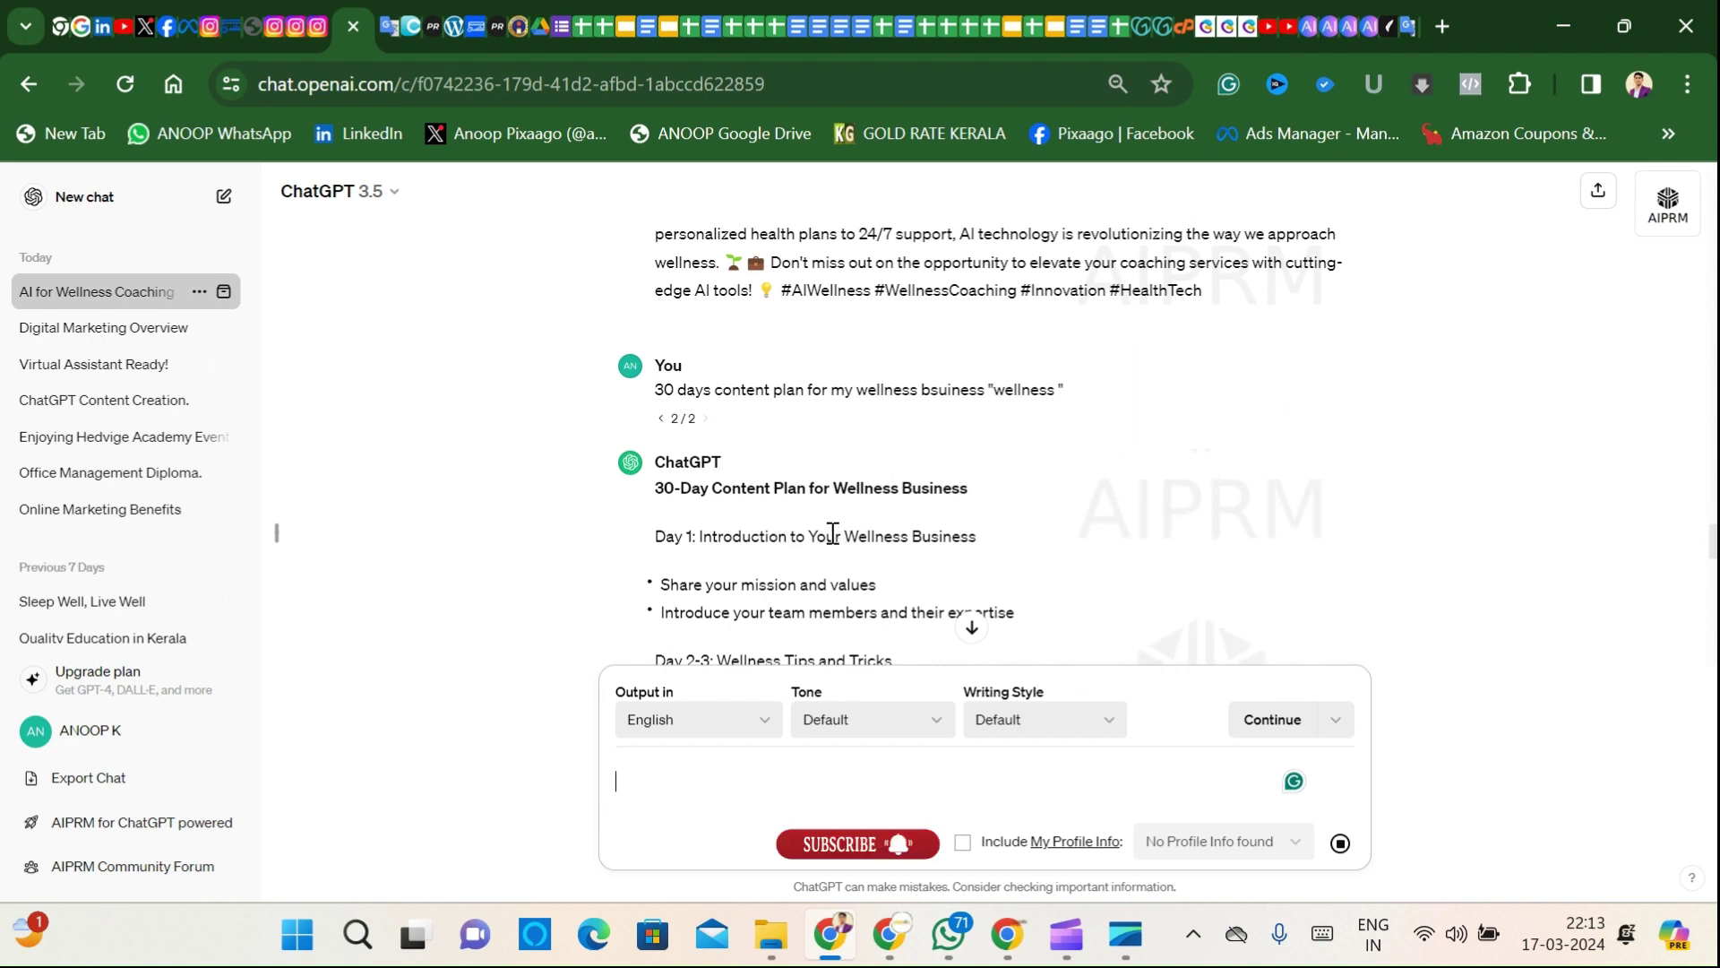
scroll(847, 506, down, 3)
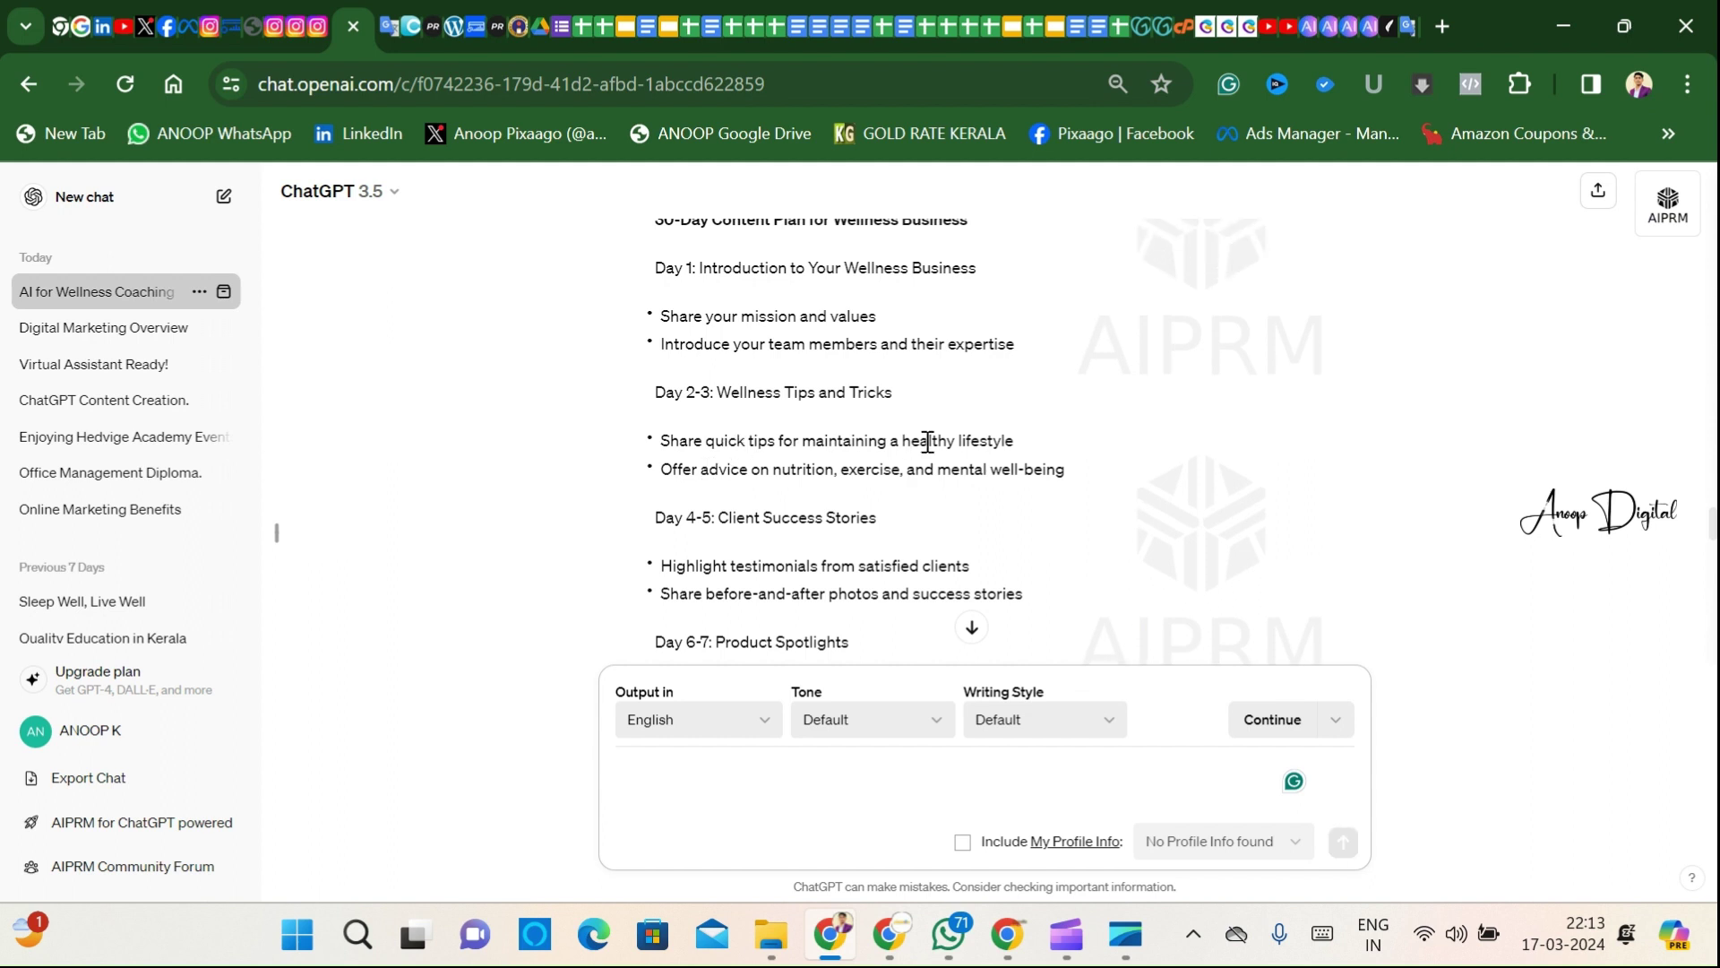
drag(721, 391, 896, 390)
key(ctrl+c)
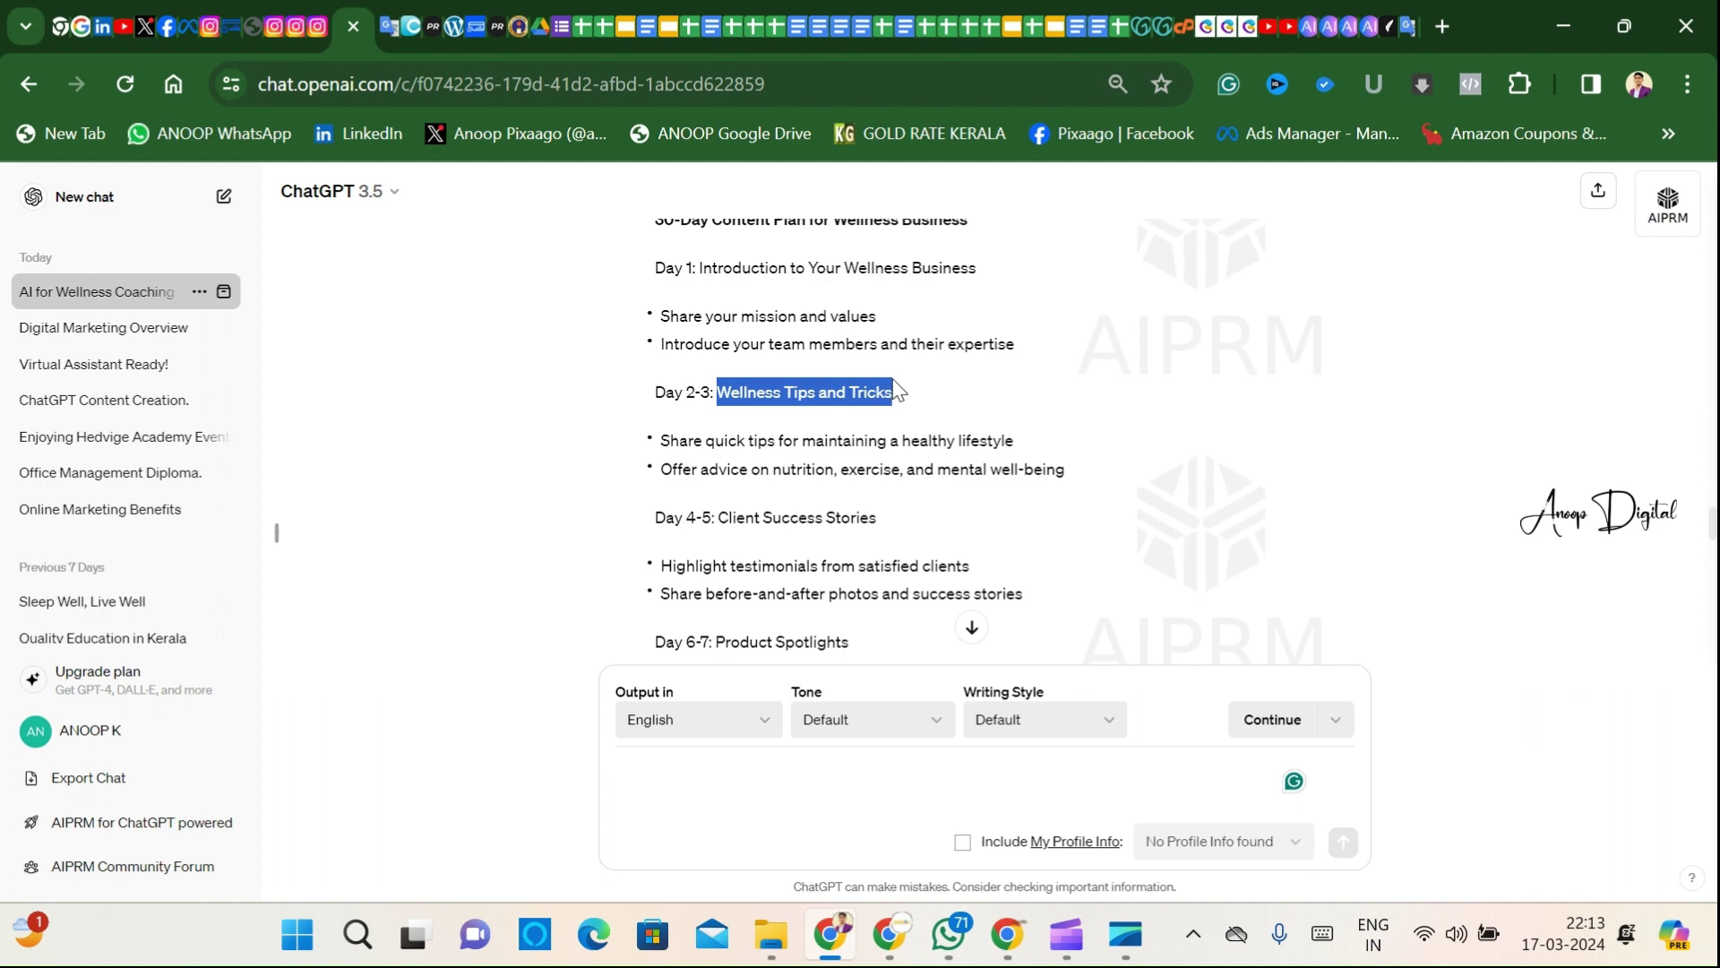
click(721, 764)
key(ctrl+v)
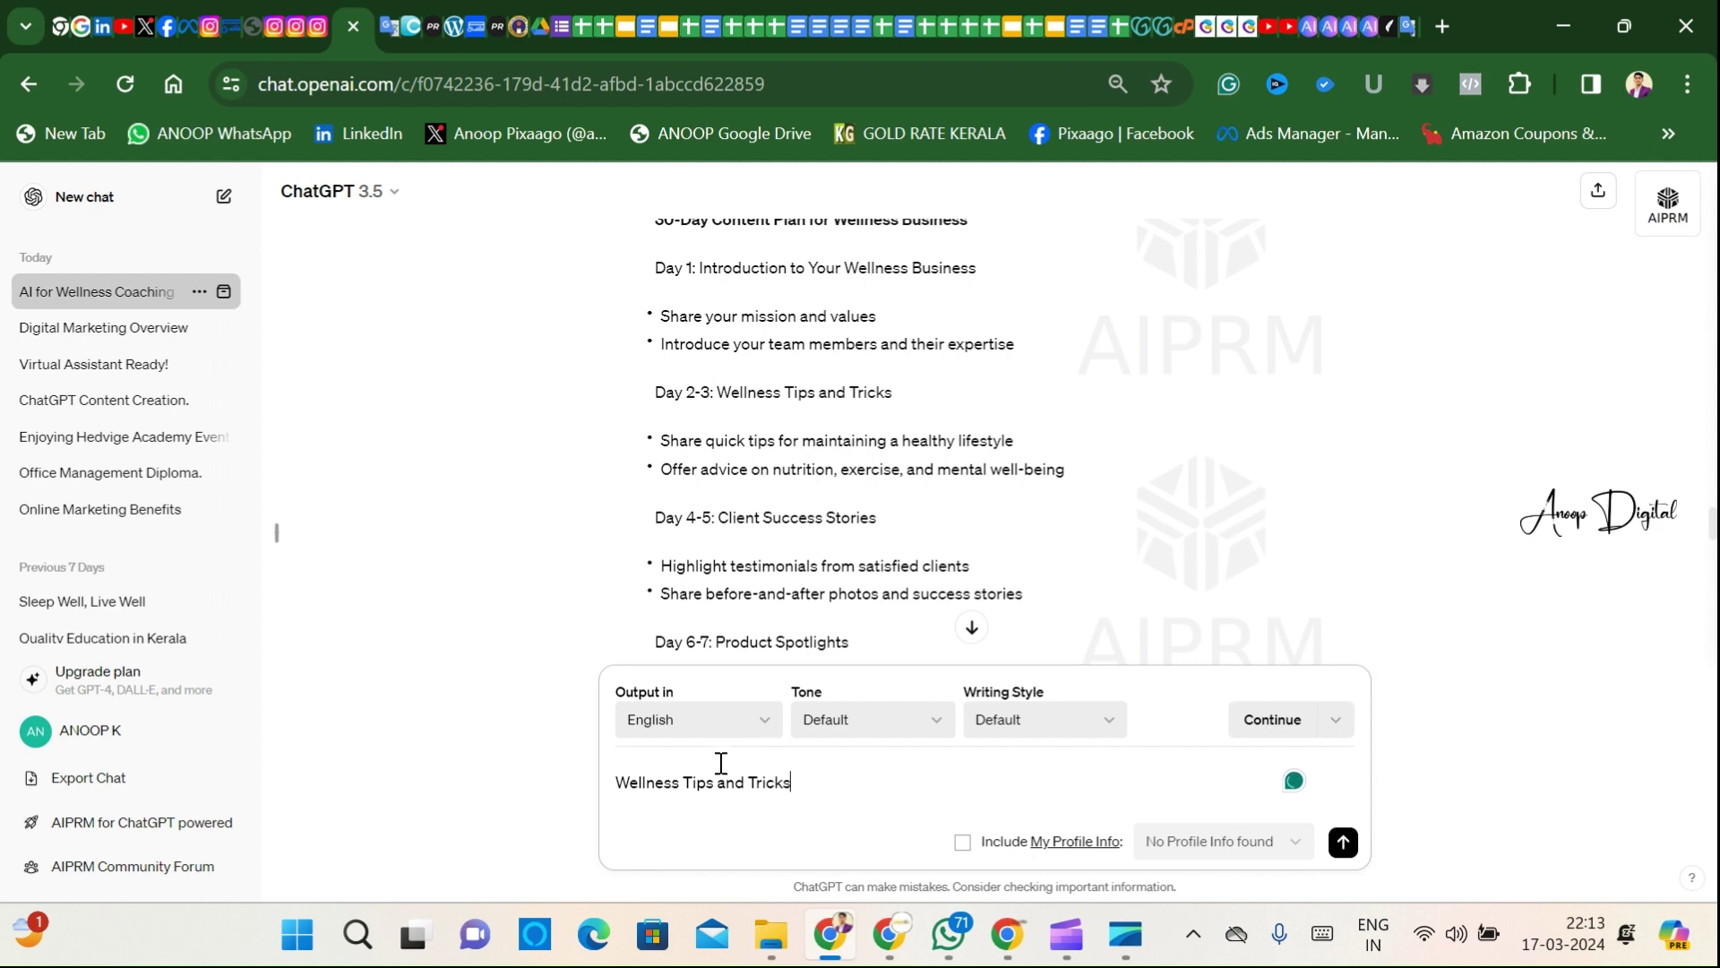
click(1343, 845)
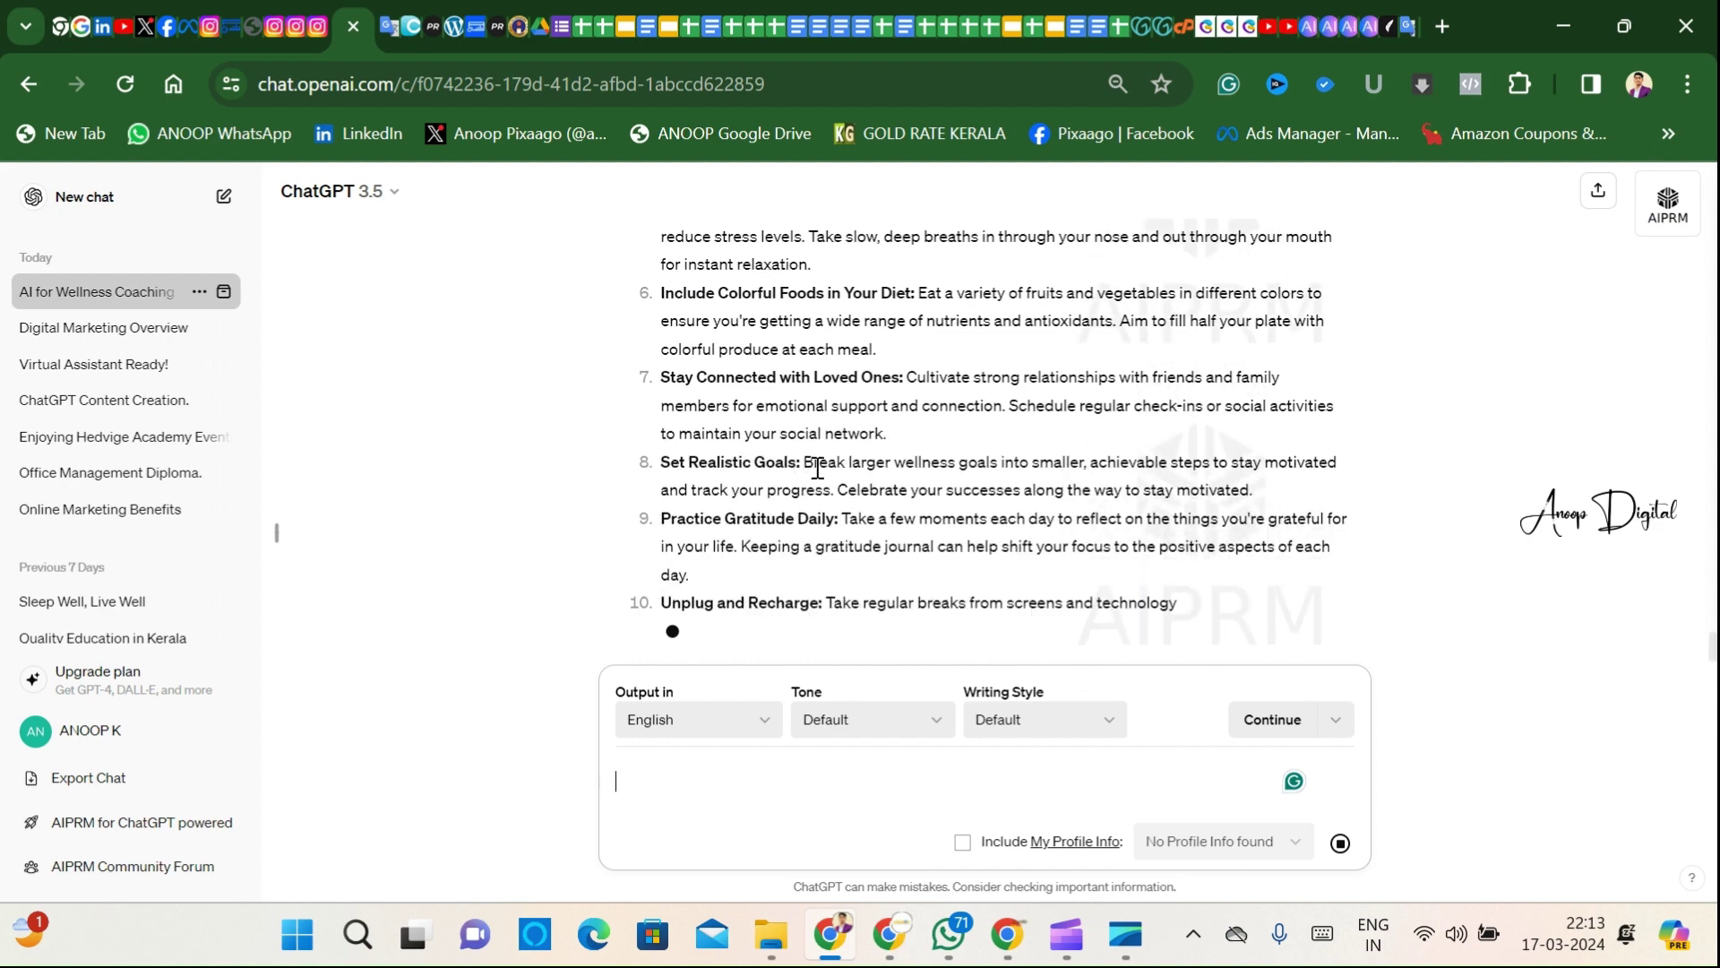
Step: Look through the 30-day plan and the wellness tips reply, and highlight the first tip, "Start Your Day with Hydration"
scroll(817, 469, up, 20)
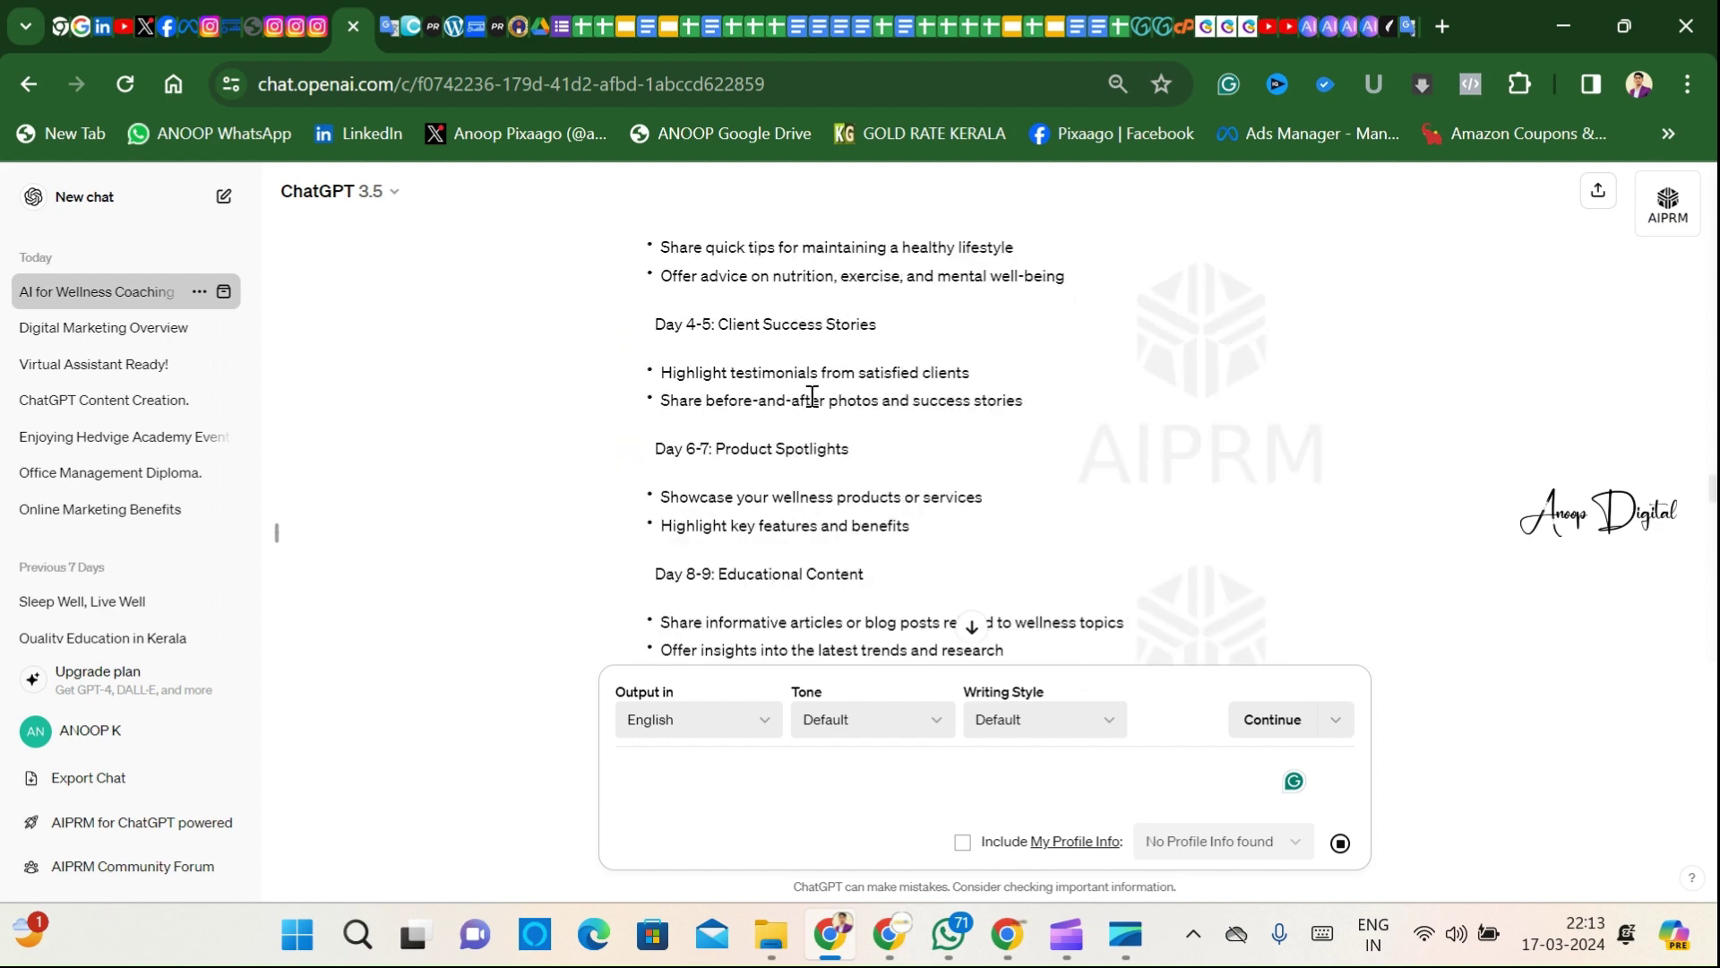
scroll(812, 397, up, 3)
scroll(796, 392, down, 20)
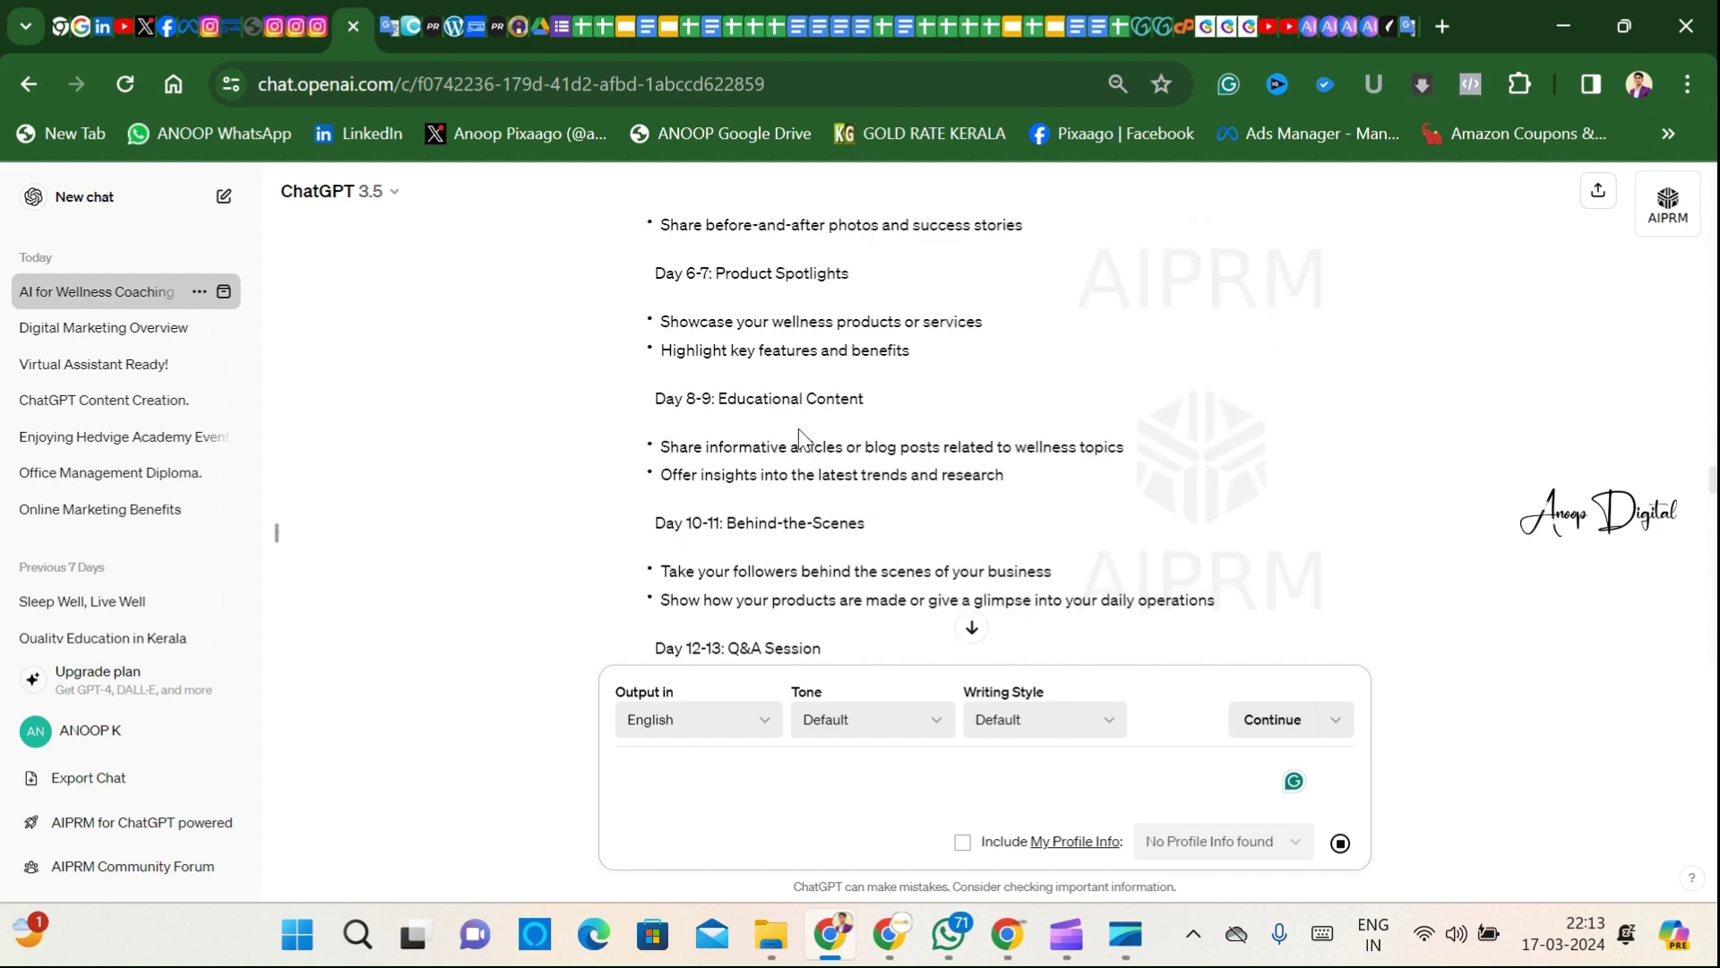
scroll(777, 367, up, 3)
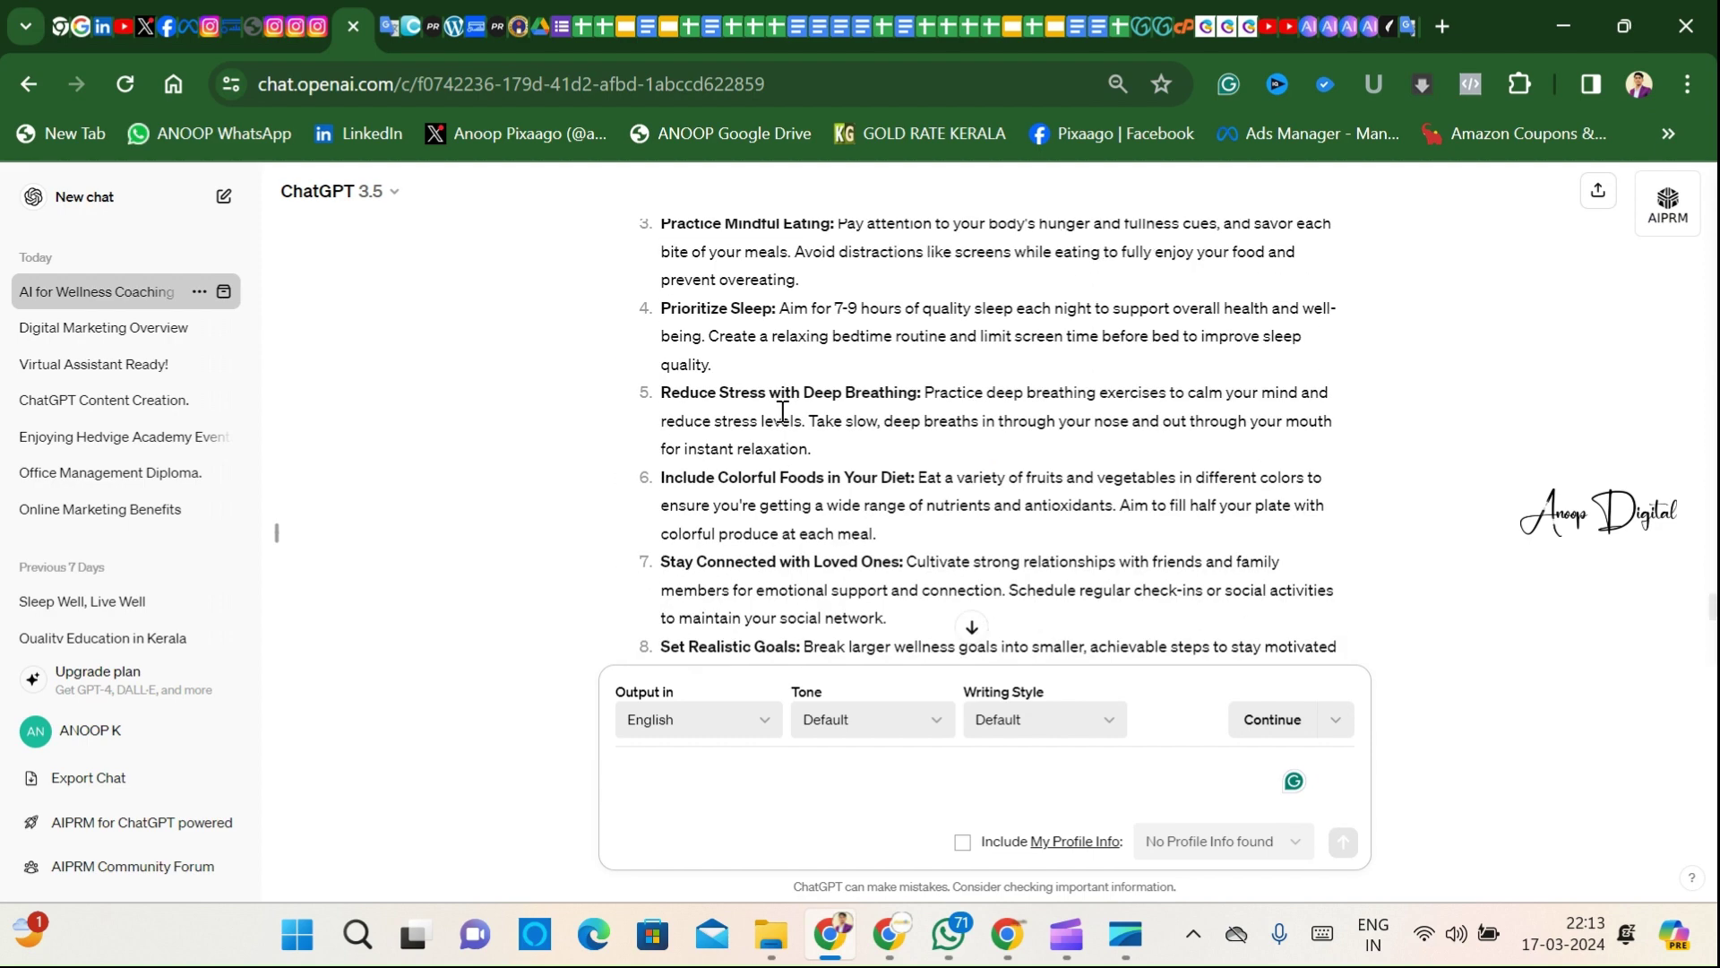
scroll(783, 409, up, 5)
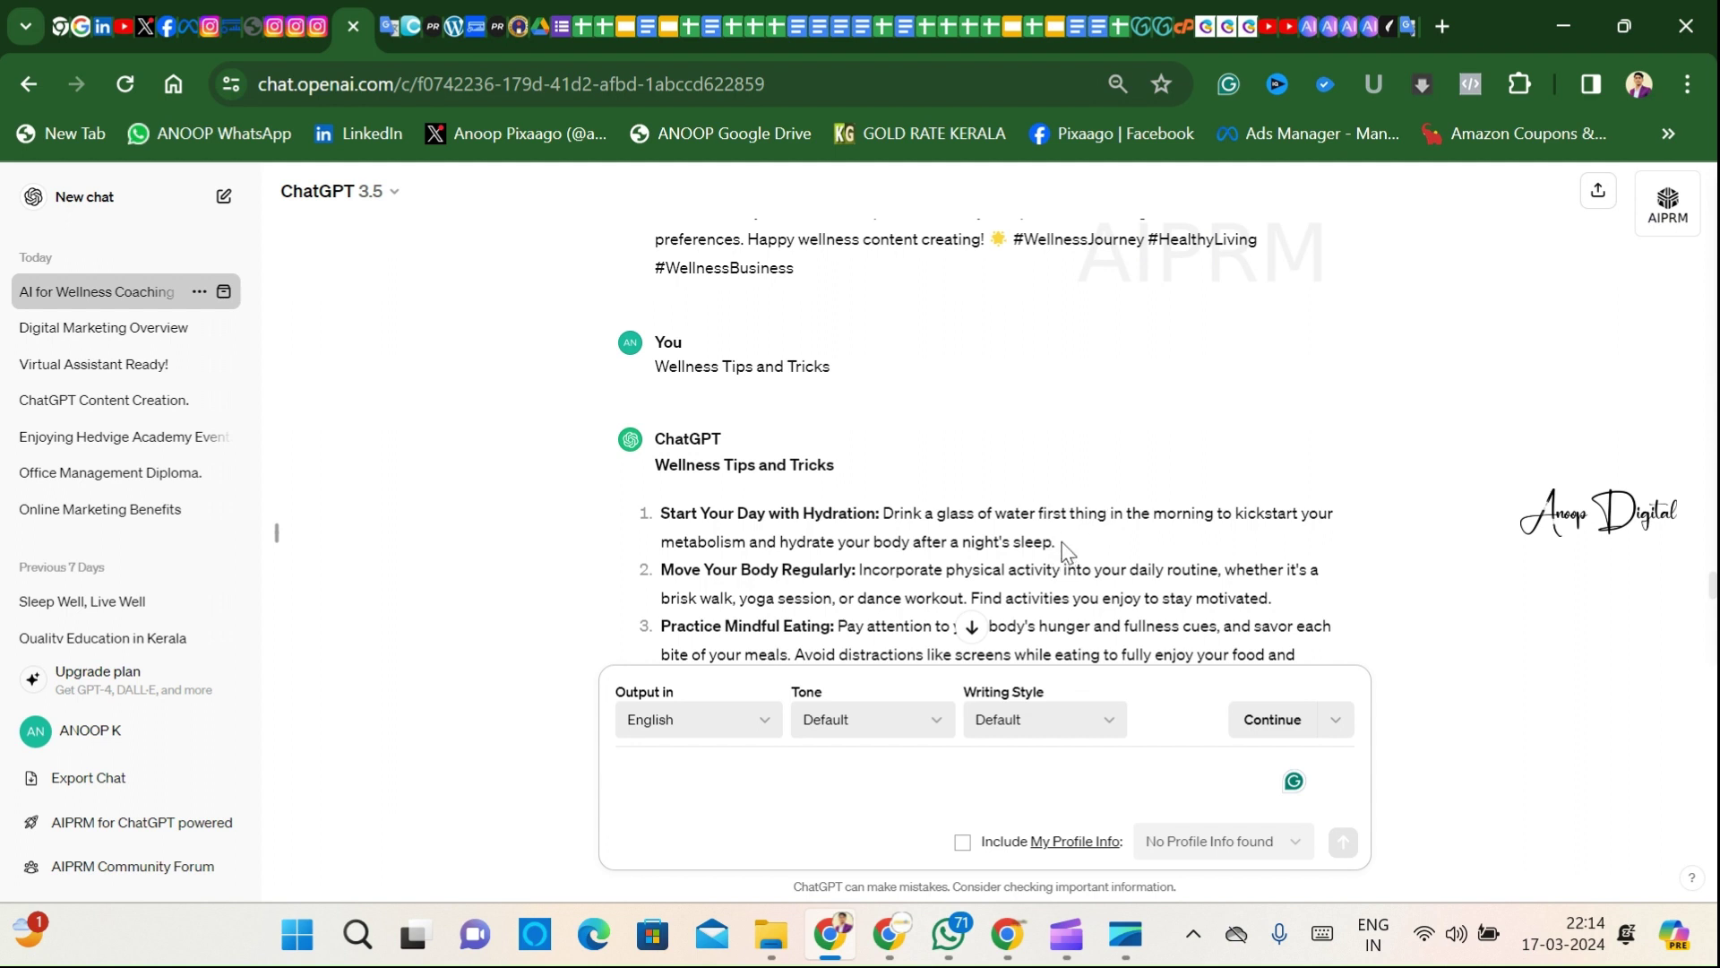
drag(1057, 543, 664, 518)
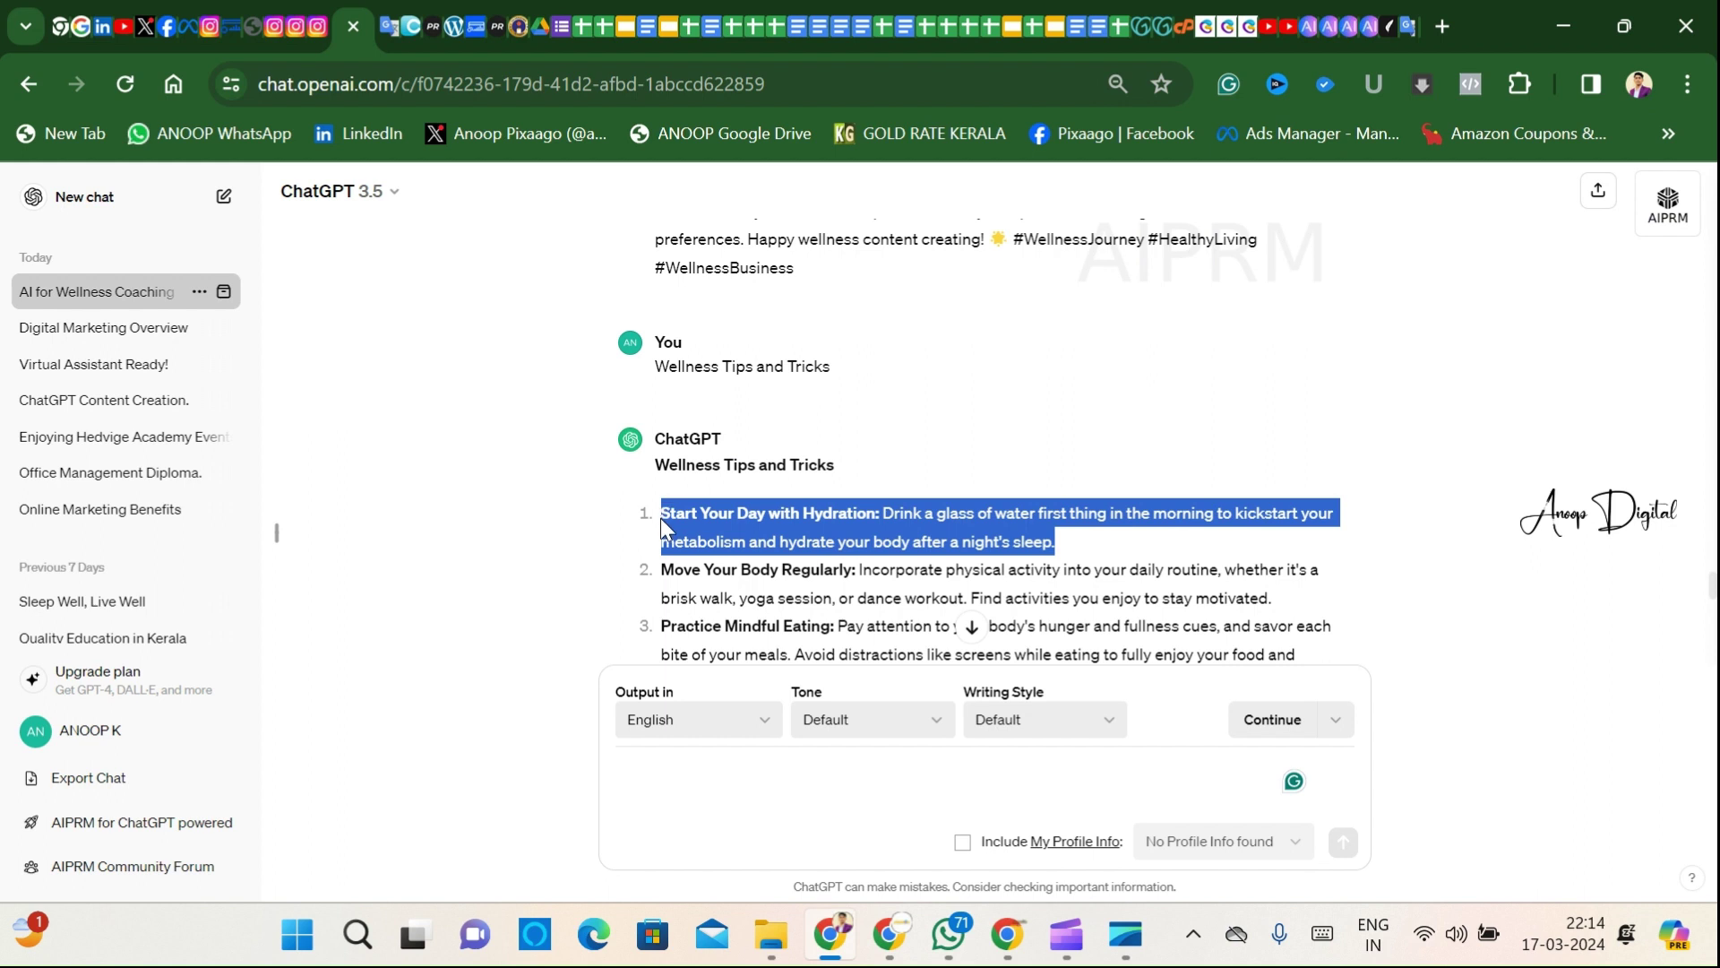